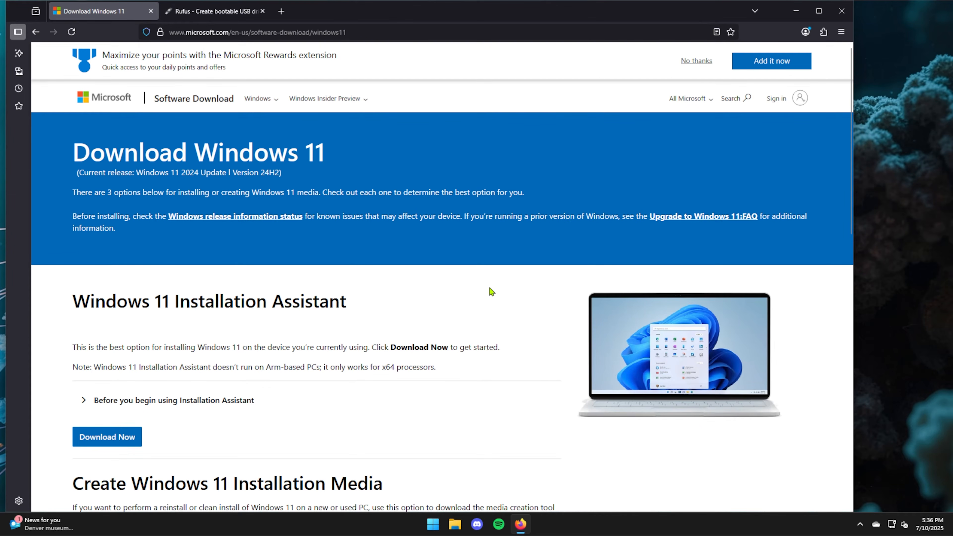
Step: Select 'Windows 11 (multi-edition ISO for x64 devices)' in the ISO download section
scroll(396, 219, "down", 8)
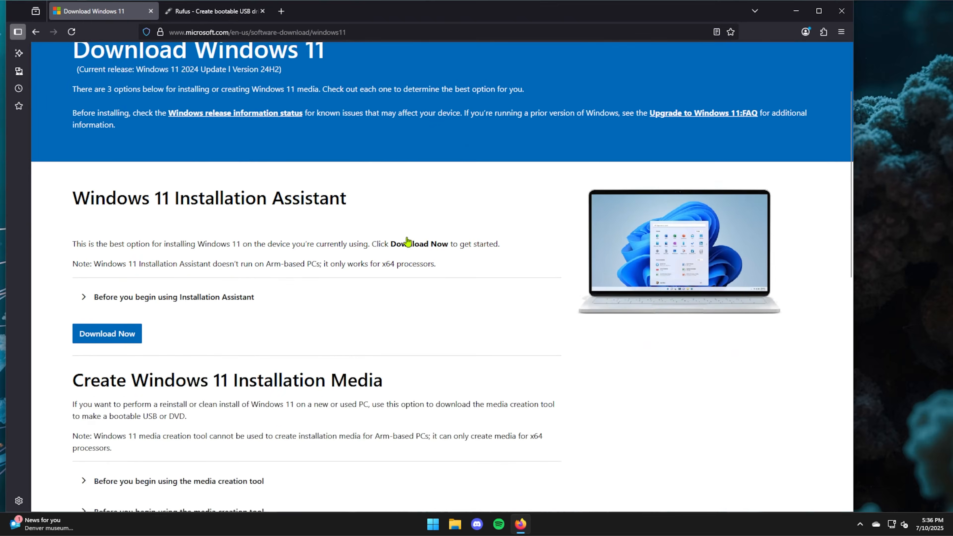
left_click_drag(74, 313, 448, 313)
left_click(486, 402)
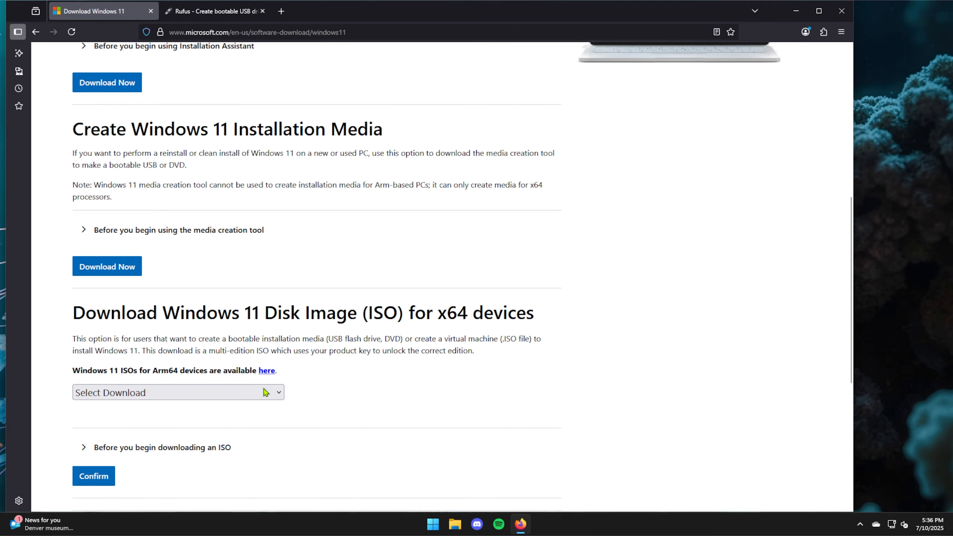
left_click(275, 392)
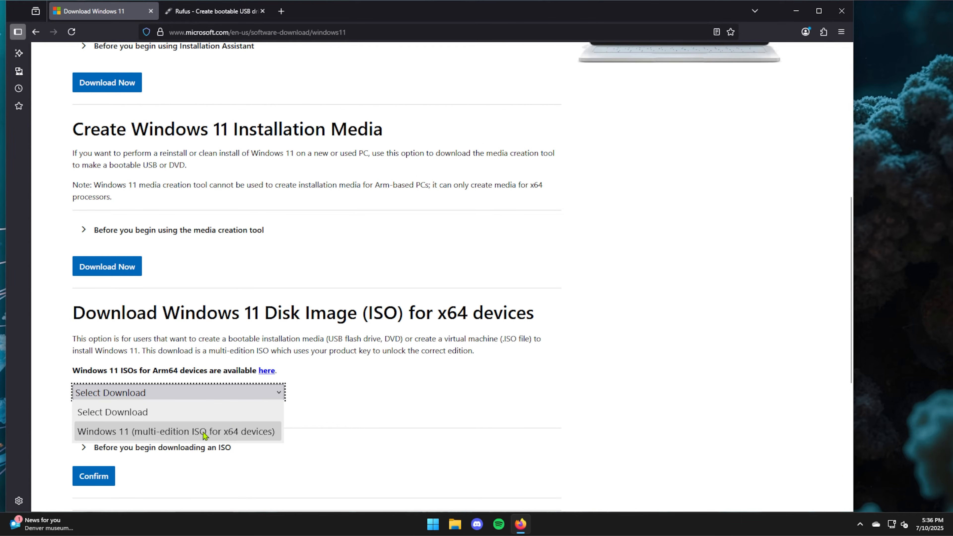
left_click(233, 431)
Step: Confirm the Windows 11 edition and choose English (United States) as the product language
left_click(383, 384)
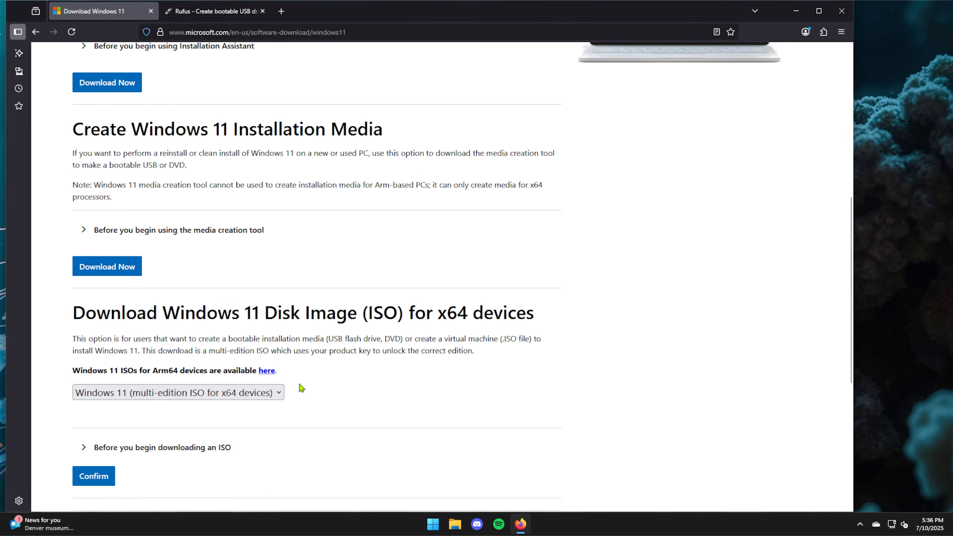
scroll(298, 389, "down", 5)
left_click(95, 276)
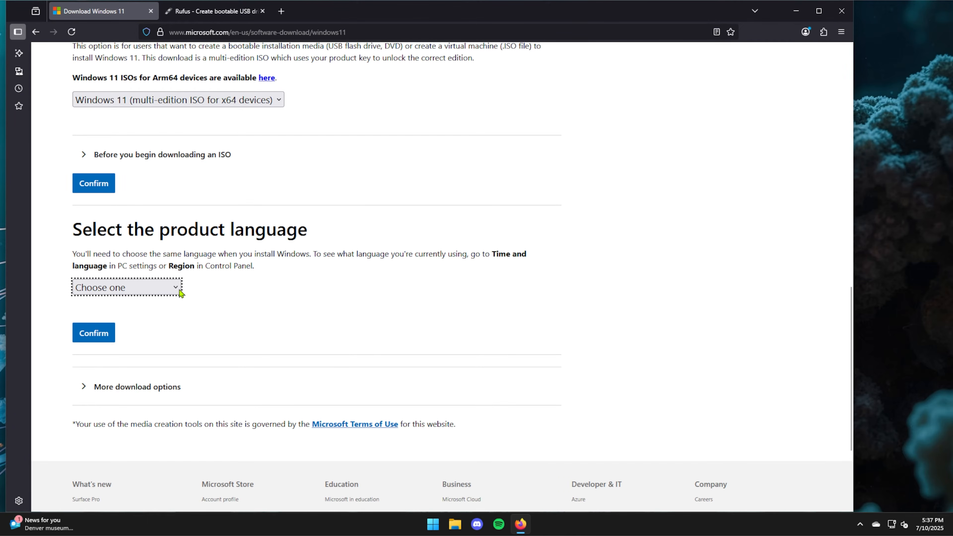
left_click(171, 288)
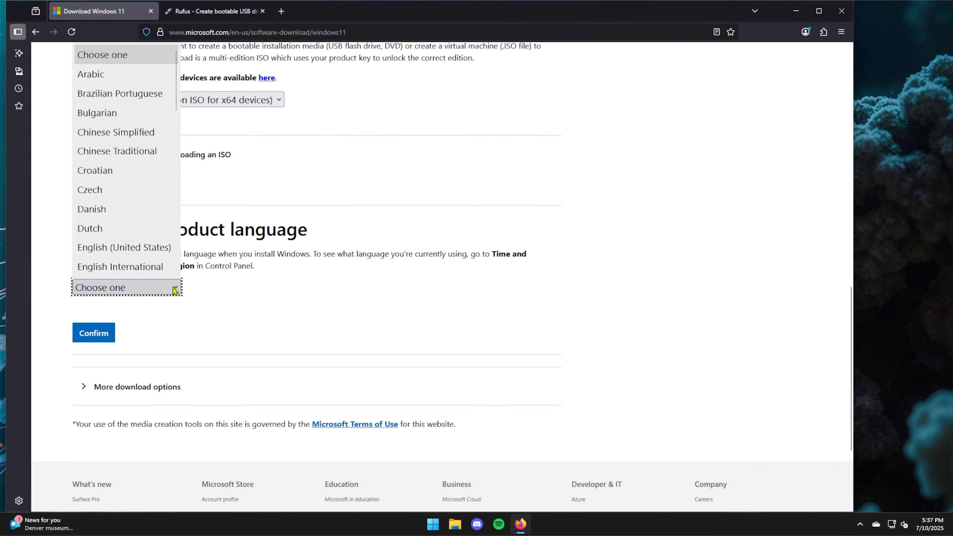
left_click(136, 250)
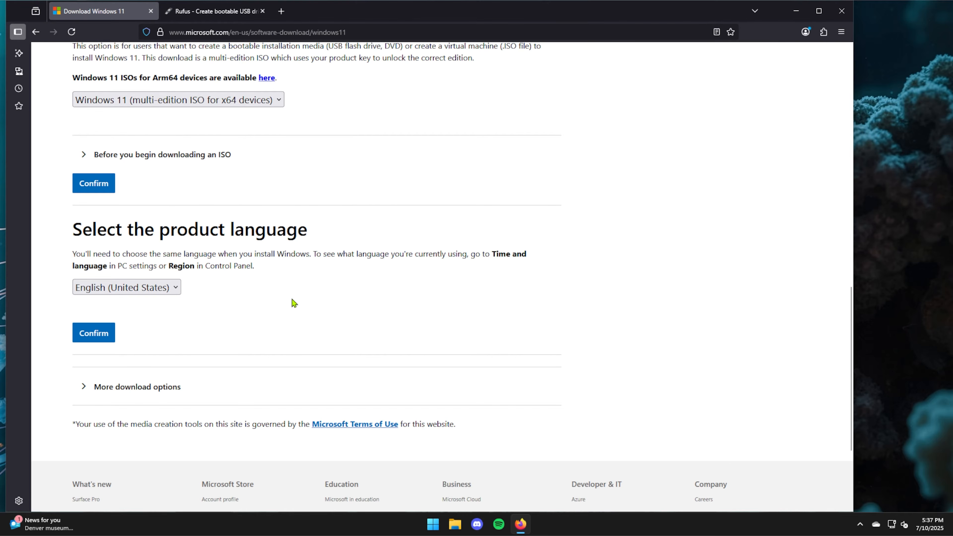
Step: Confirm English (United States) and start the 64-bit Win11_24H2_English_x64.iso download
left_click(100, 337)
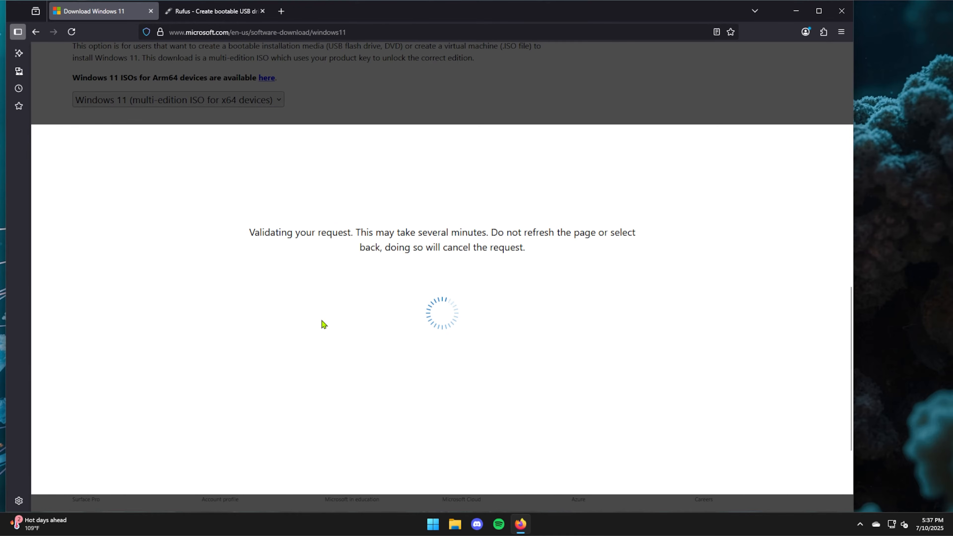
scroll(324, 324, "down", 2)
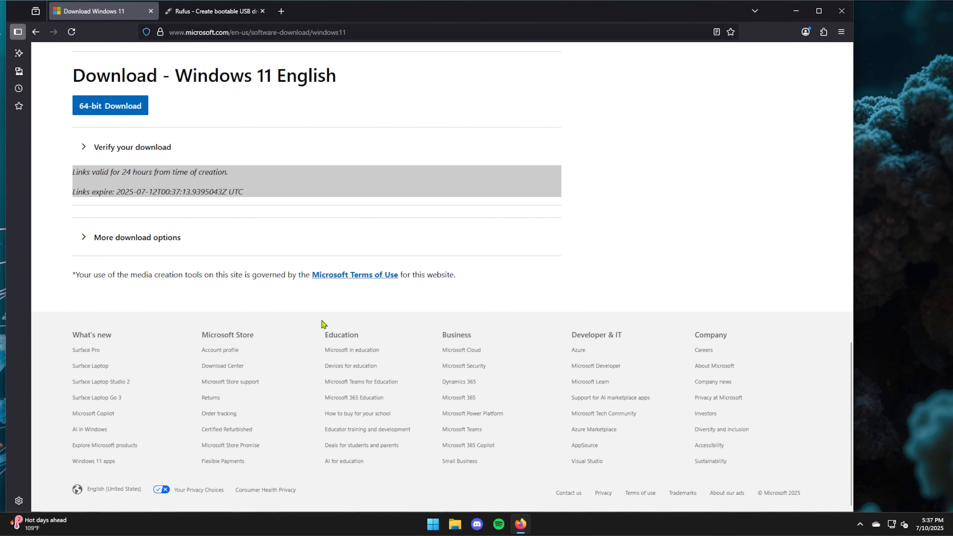
left_click(109, 113)
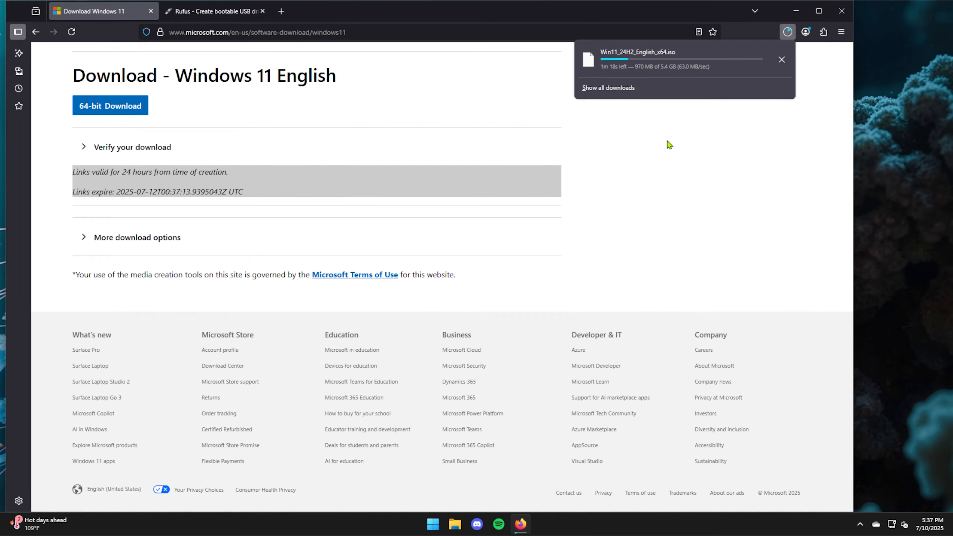
left_click(670, 145)
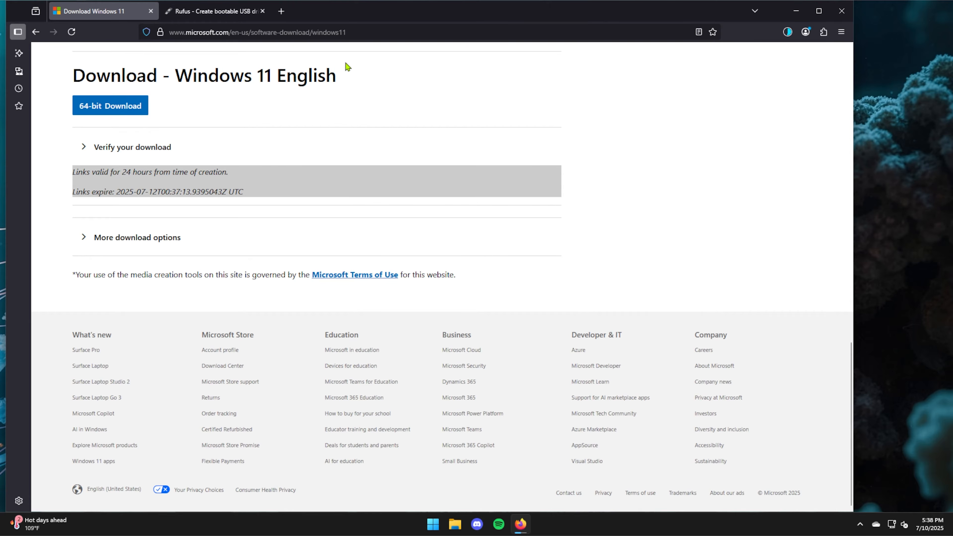
left_click(213, 14)
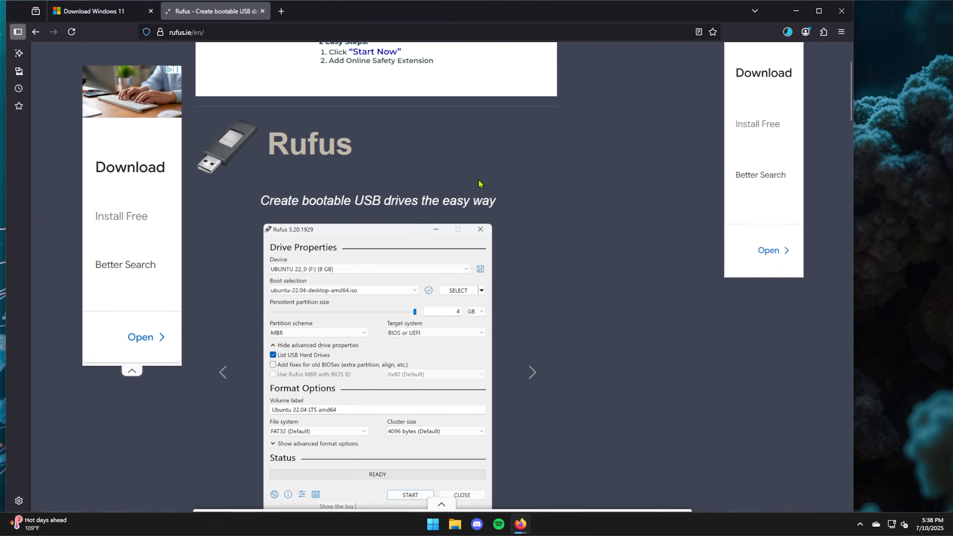
Step: Download the portable rufus-4.9p.exe from the Latest releases list on the Rufus site
scroll(493, 171, "down", 5)
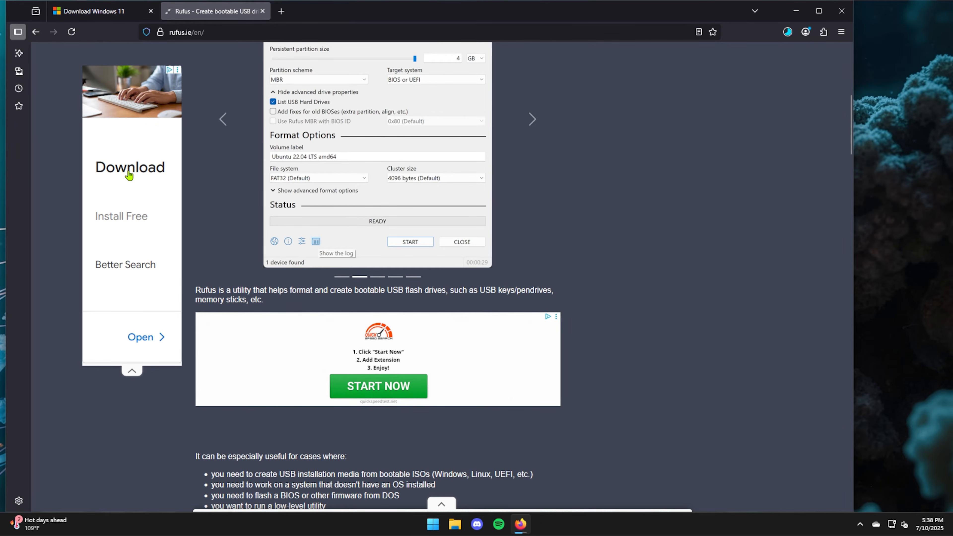
scroll(587, 231, "down", 4)
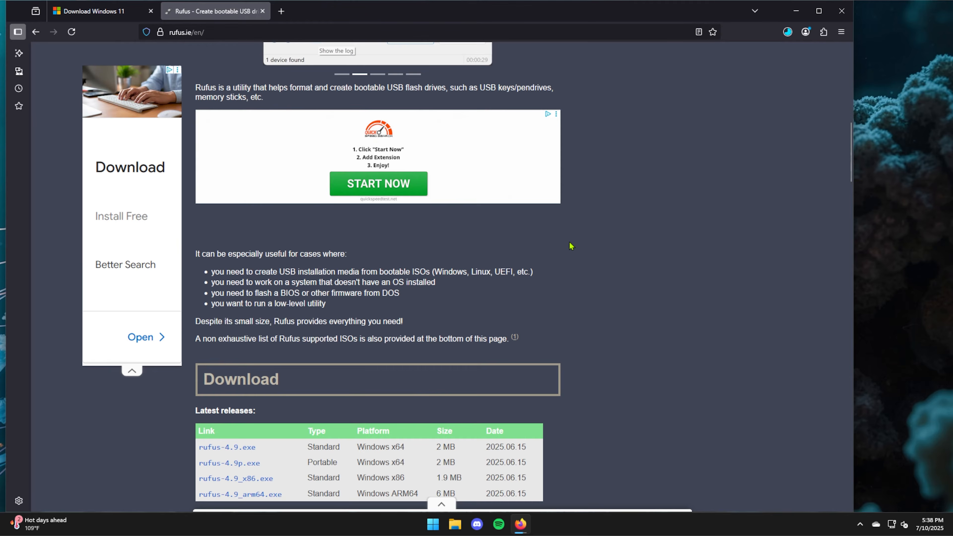
scroll(571, 245, "down", 3)
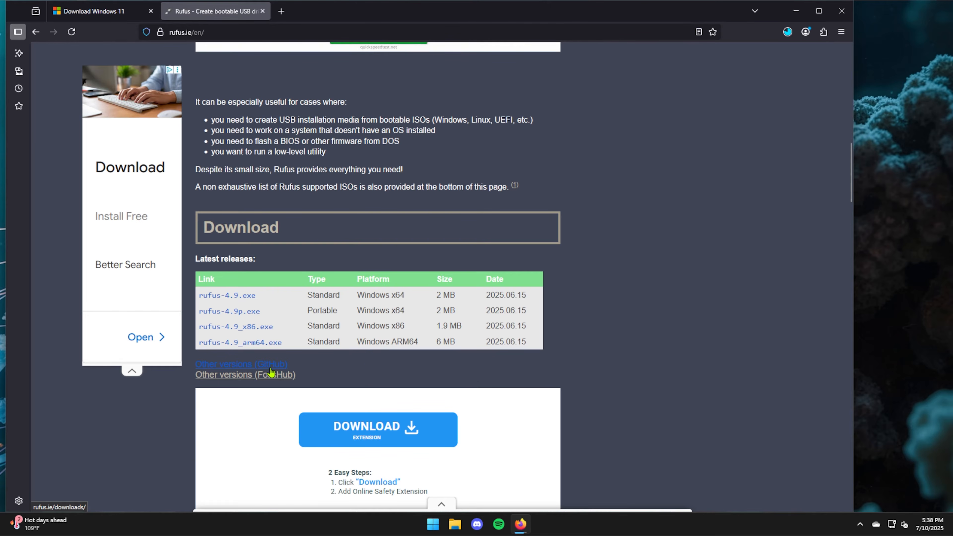
left_click_drag(195, 259, 253, 259)
left_click(289, 262)
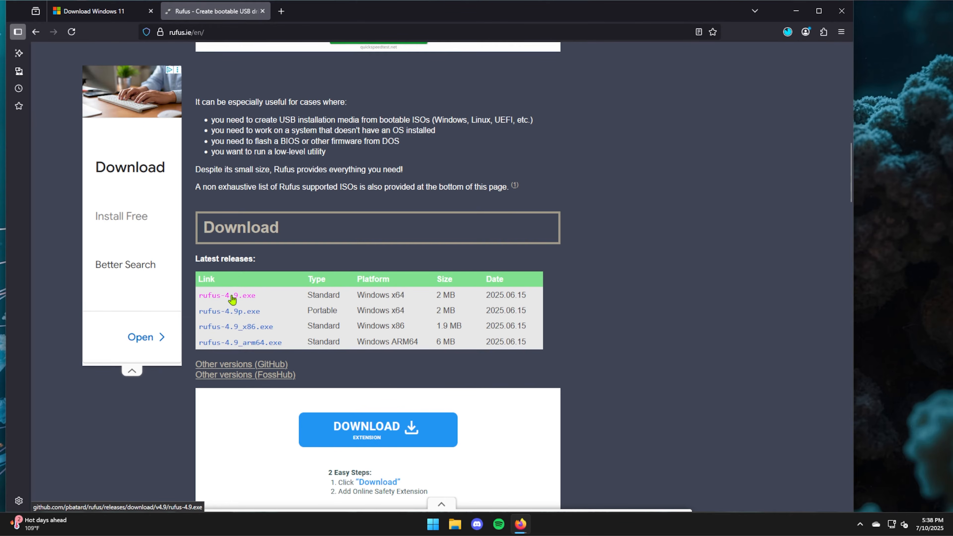
left_click_drag(308, 297, 361, 312)
left_click(406, 317)
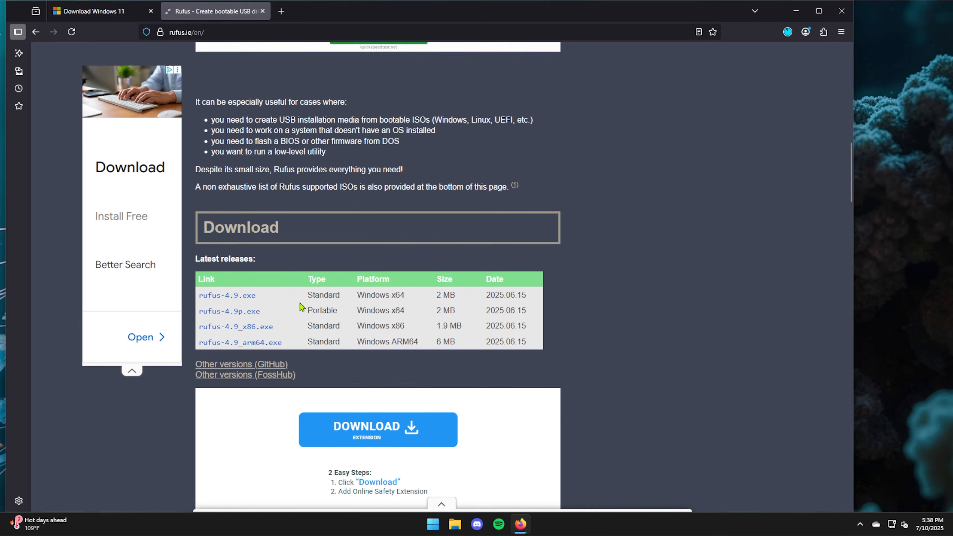
left_click(247, 316)
Step: Check the finished downloads, then minimise Firefox
left_click(788, 33)
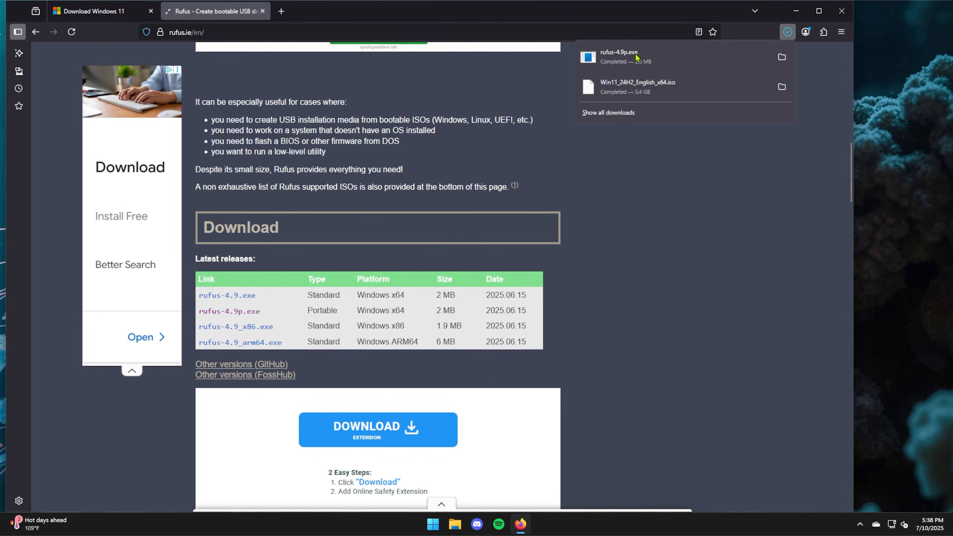
triple_click(653, 235)
left_click(796, 11)
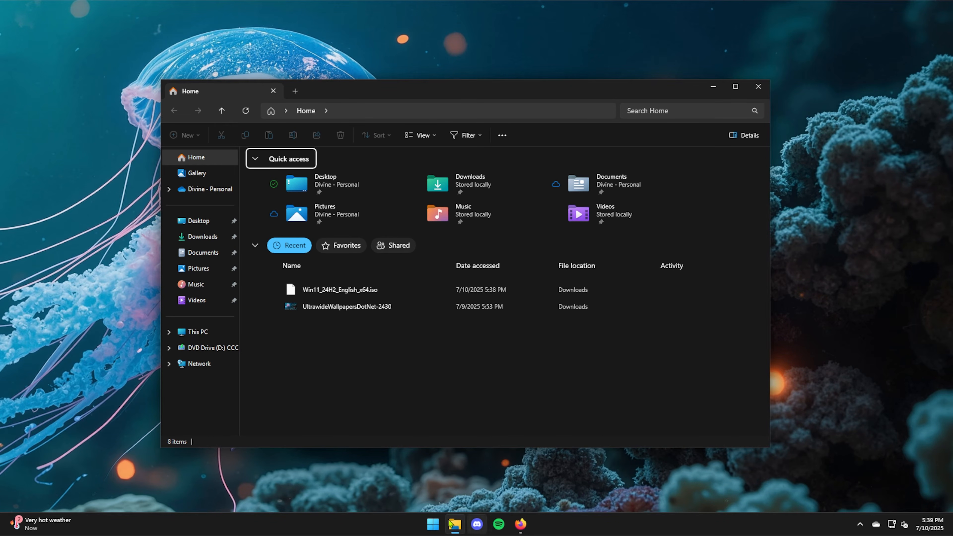
Step: Run rufus-4.9p from Downloads, granting admin rights and allowing online update checks
left_click(198, 241)
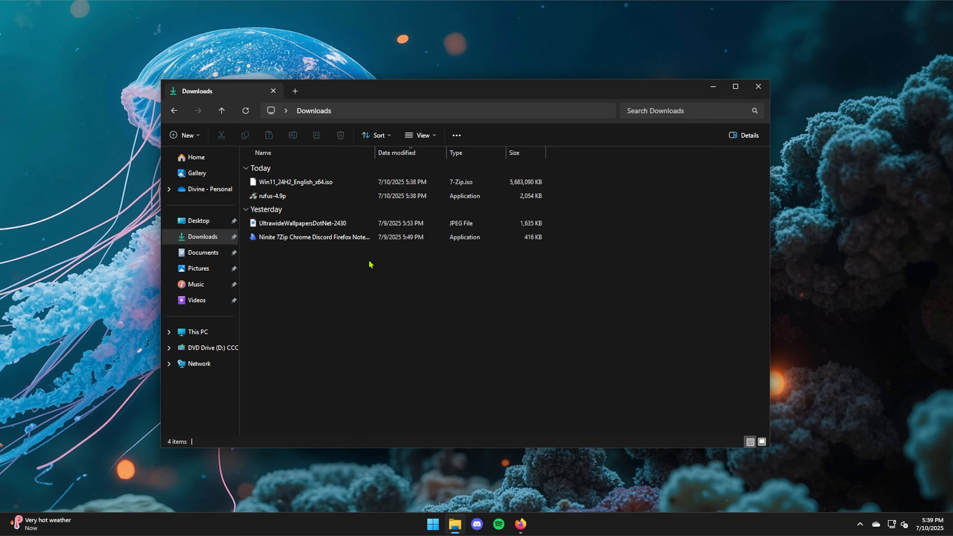
double_click(275, 196)
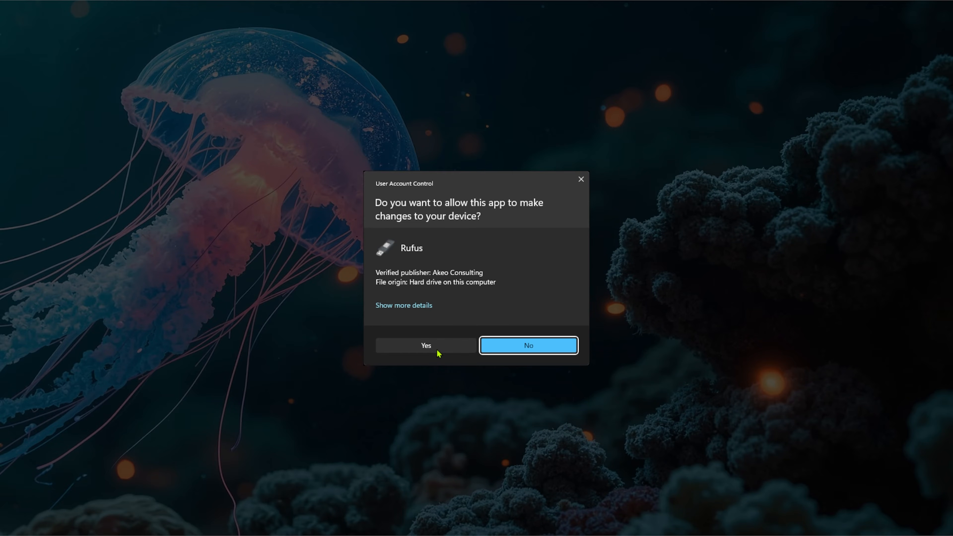
left_click(438, 352)
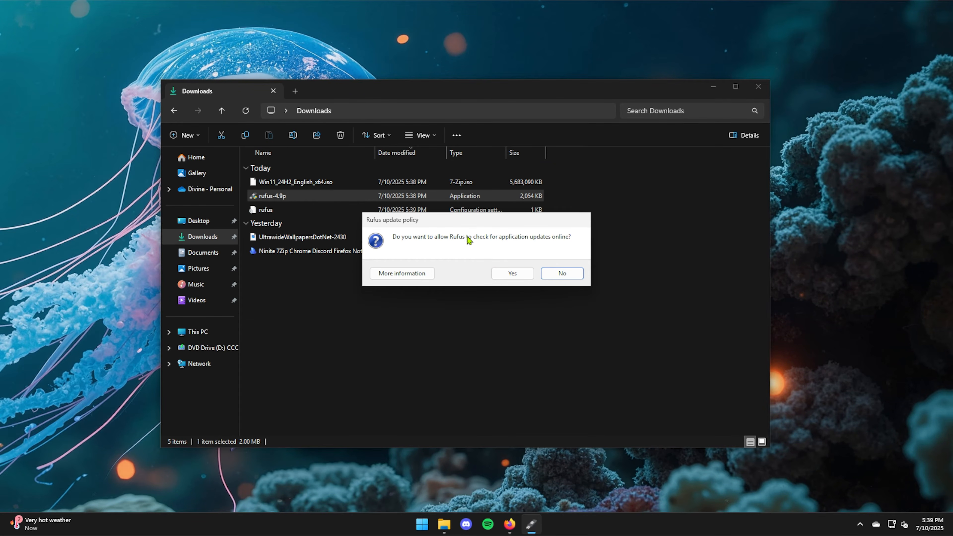
left_click(513, 274)
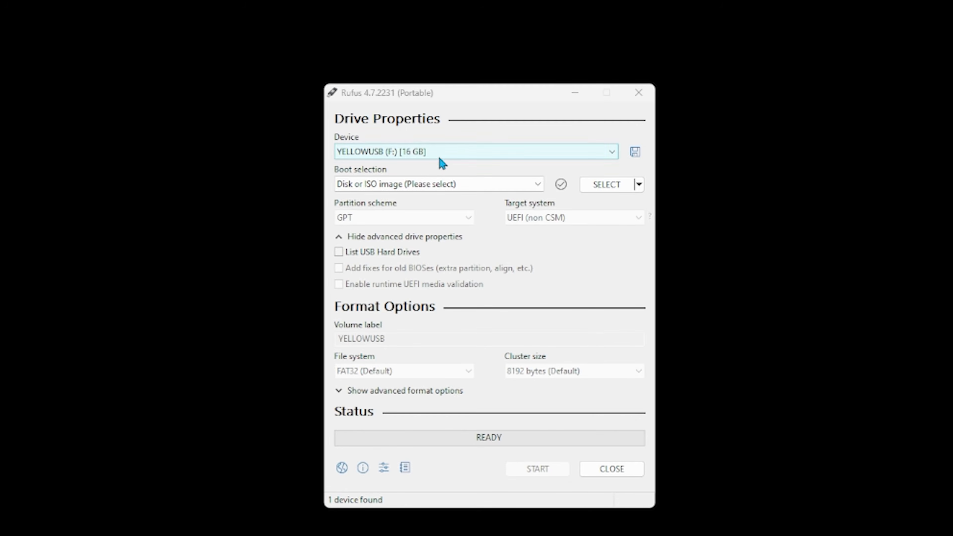
mouse_move(474, 99)
left_mouse_down()
mouse_move(445, 99)
mouse_move(465, 100)
left_mouse_up()
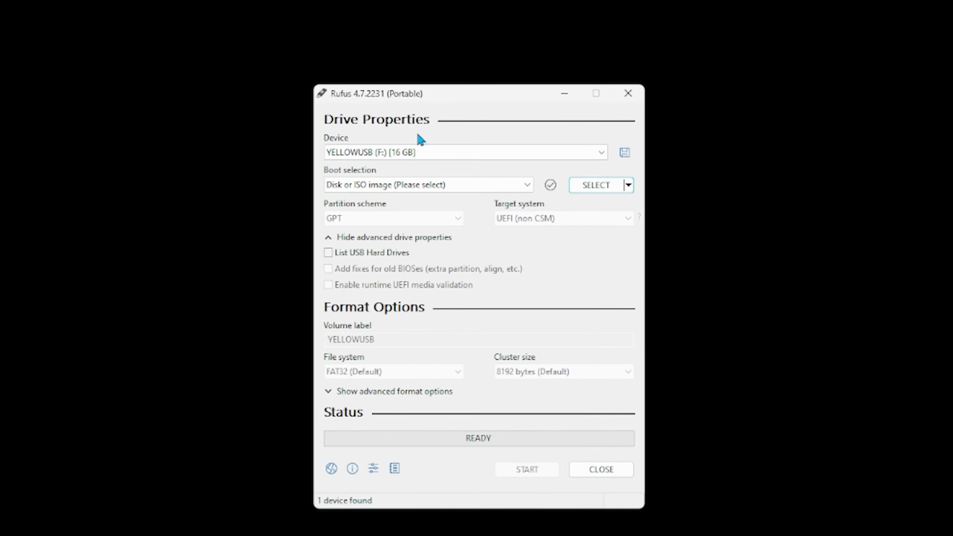
left_click(366, 154)
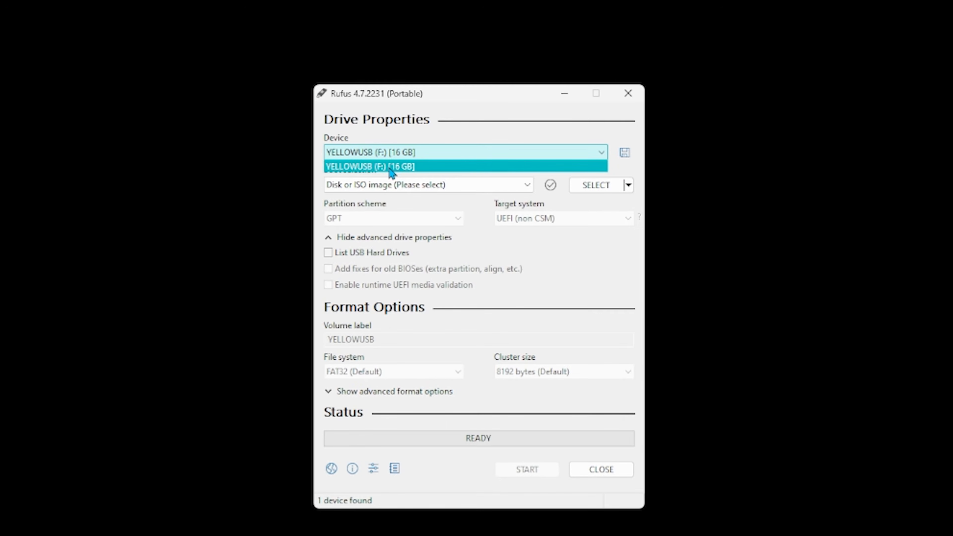
left_click(406, 168)
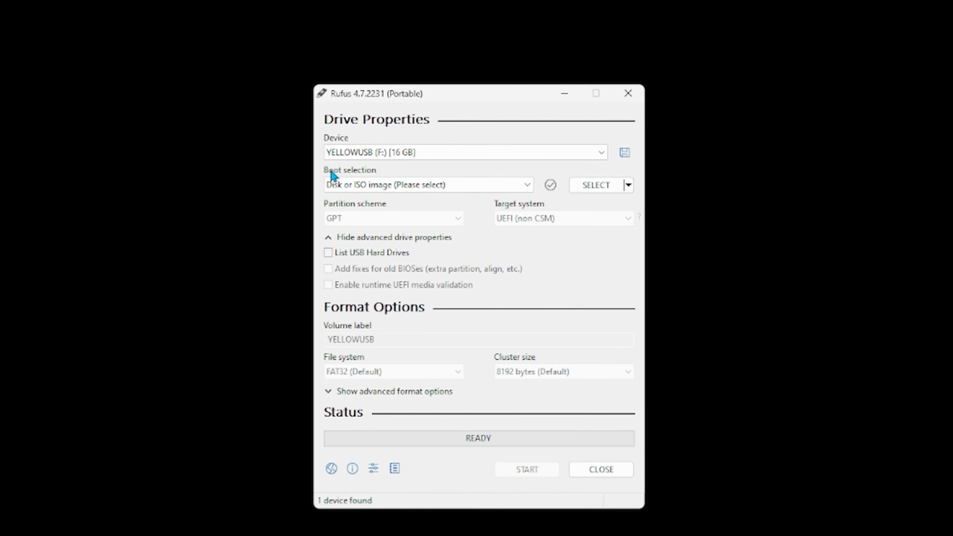
left_click(390, 187)
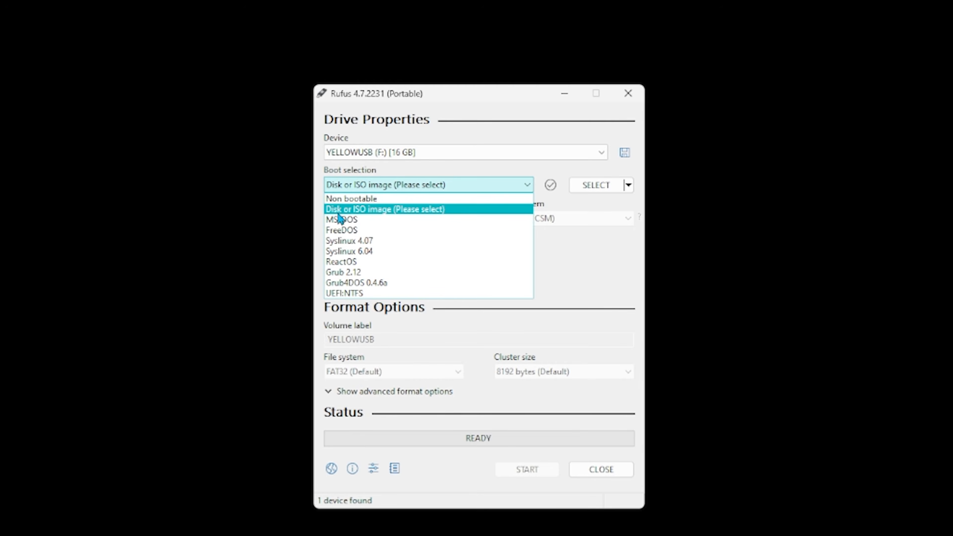
left_click(384, 211)
Step: Load Win11_24H2_English_x64.iso from the Downloads folder as the Rufus boot image
left_click(596, 186)
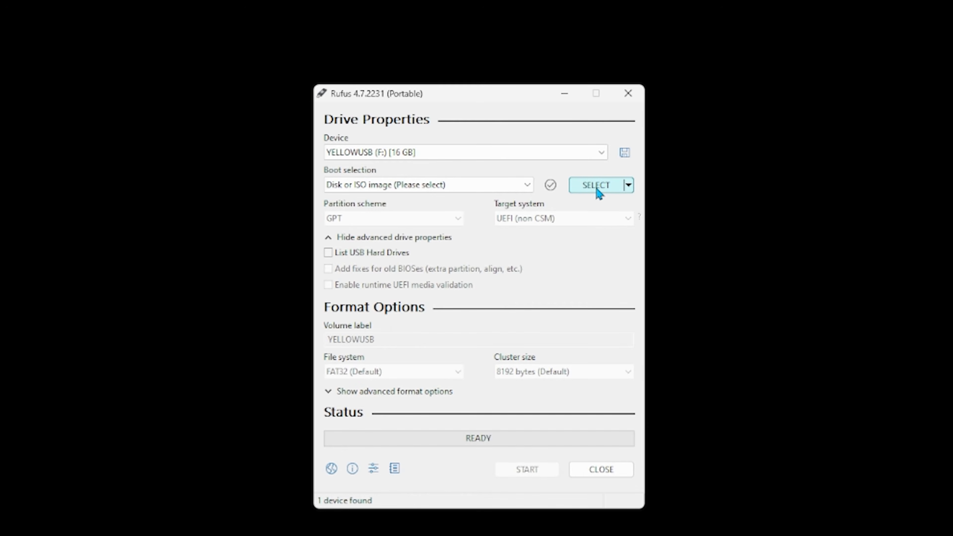
left_click(379, 269)
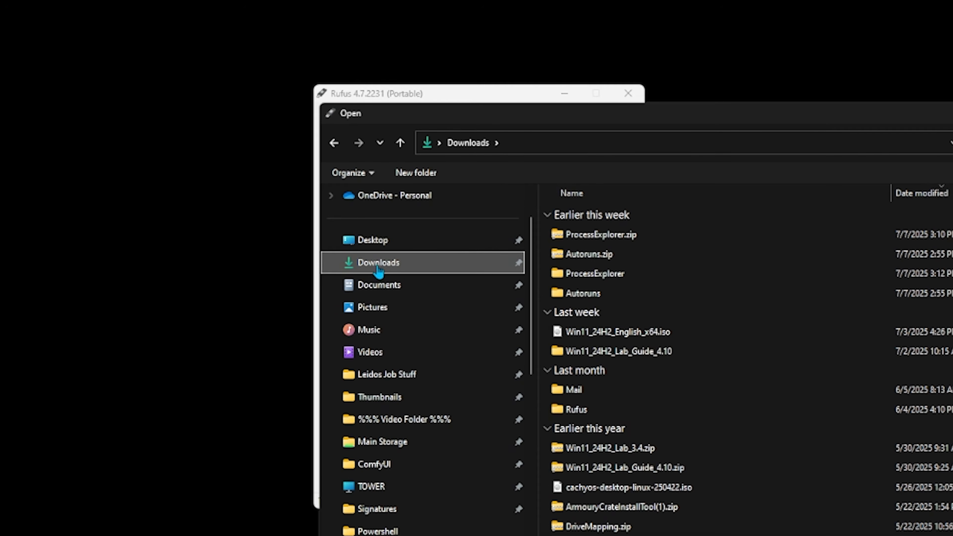
left_click(618, 332)
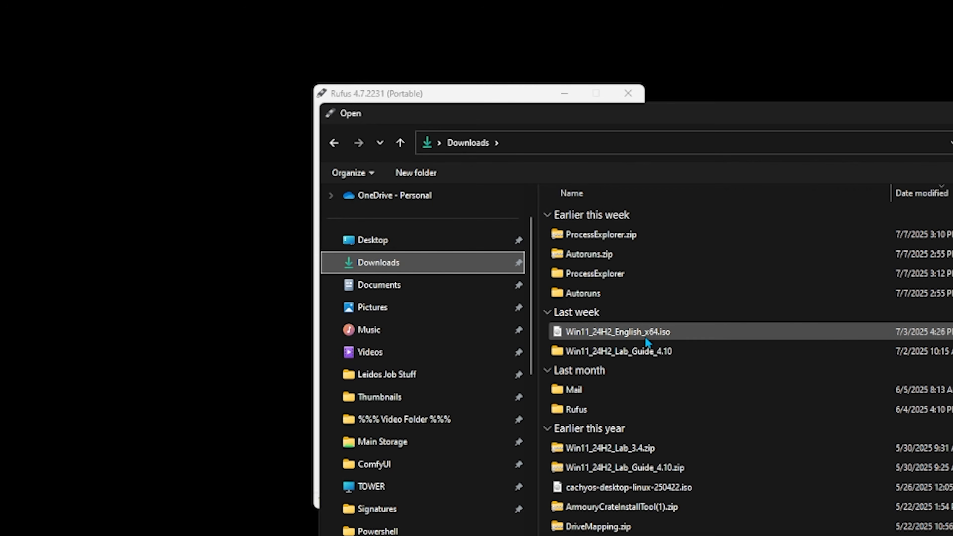
left_click(629, 331)
key("Return")
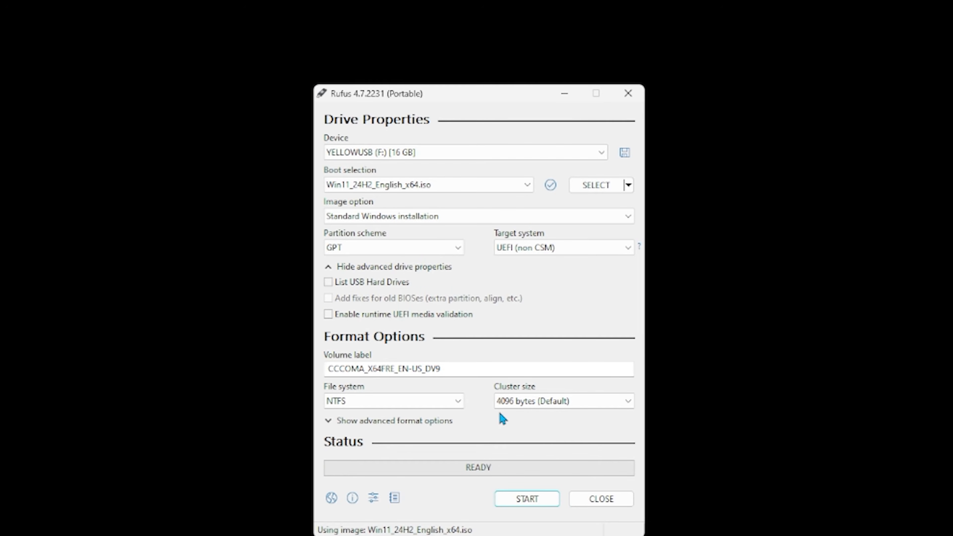
Step: Start writing with the Microsoft account and RAM/Secure Boot/TPM removal options both unchecked
left_click(503, 500)
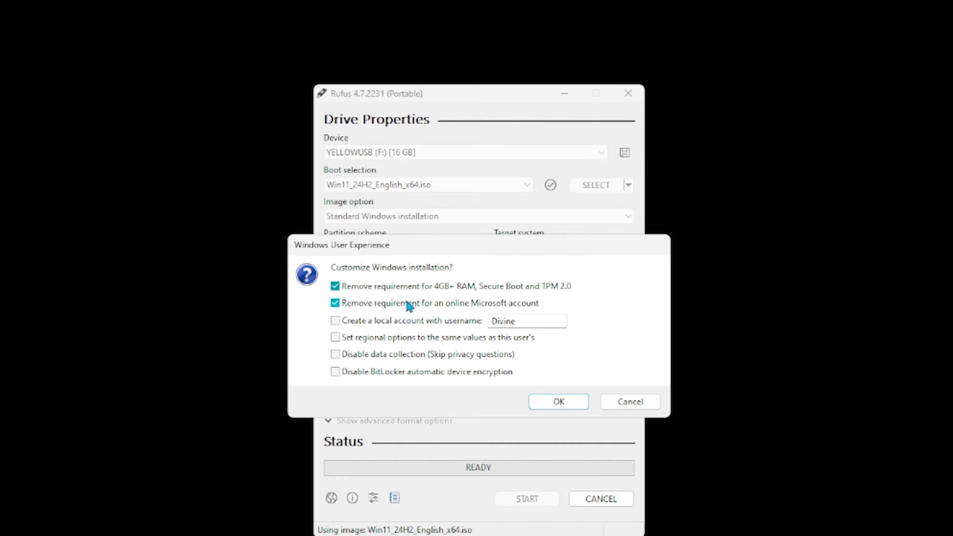
left_click(427, 306)
left_click(425, 288)
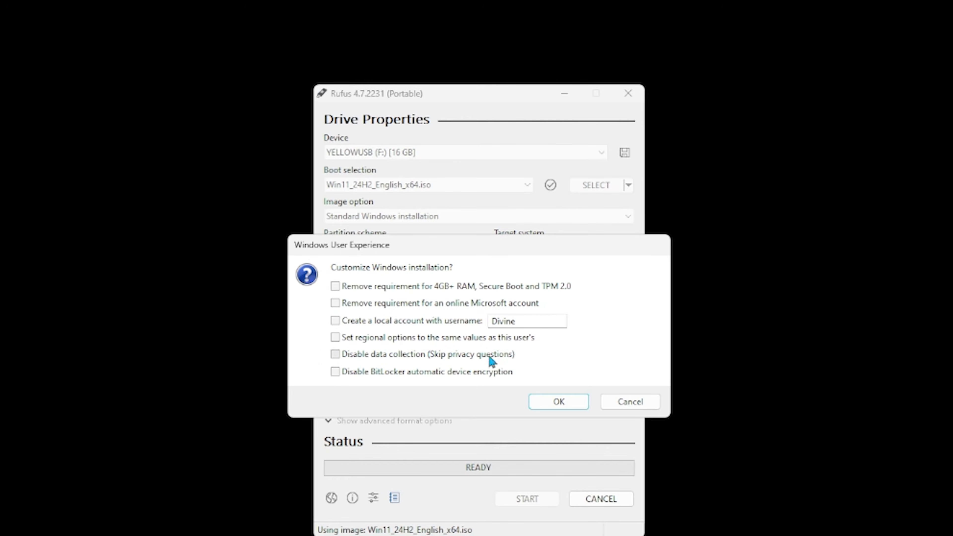
left_click(565, 400)
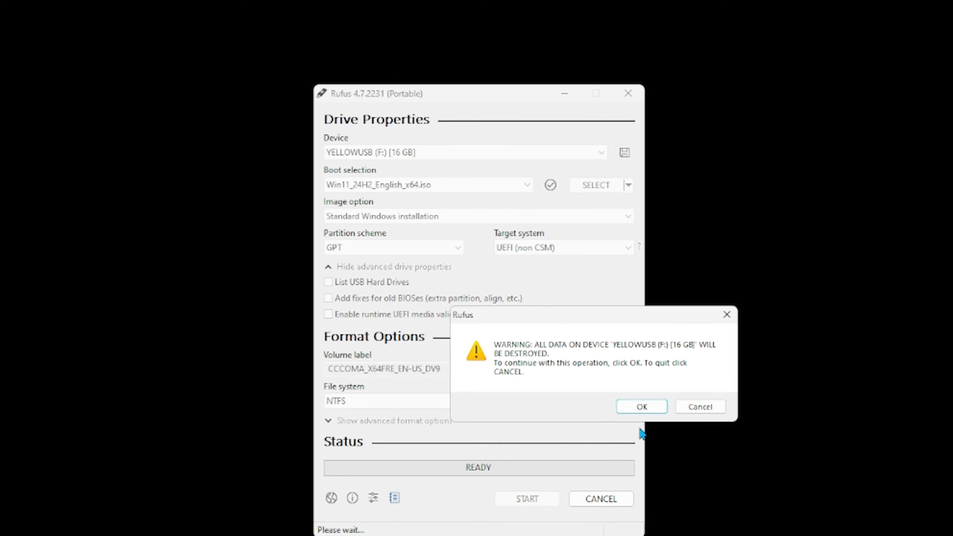
Step: Confirm erasing YELLOWUSB (F:) so Rufus writes the Windows 11 installer
left_click(641, 409)
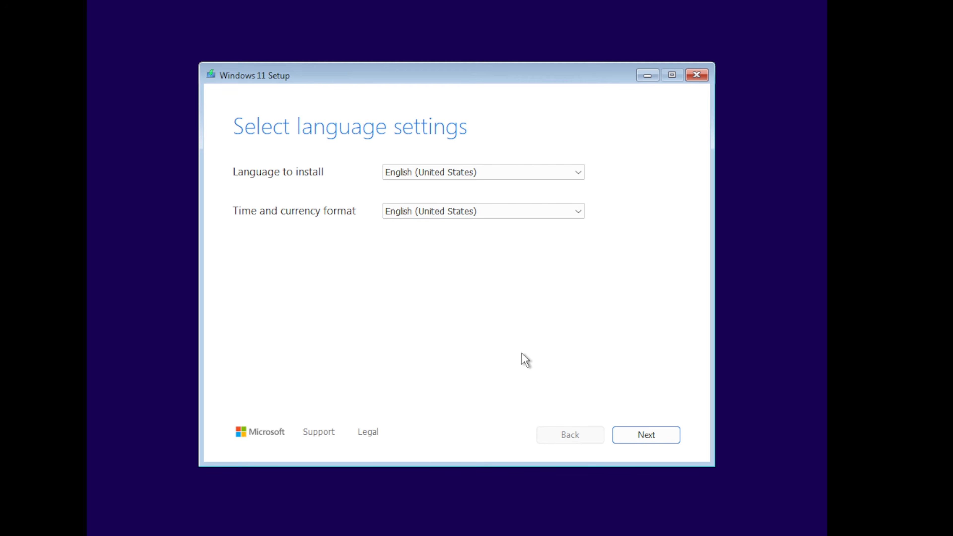
Step: Accept English (United States) language settings and keep the US keyboard layout
left_click(657, 446)
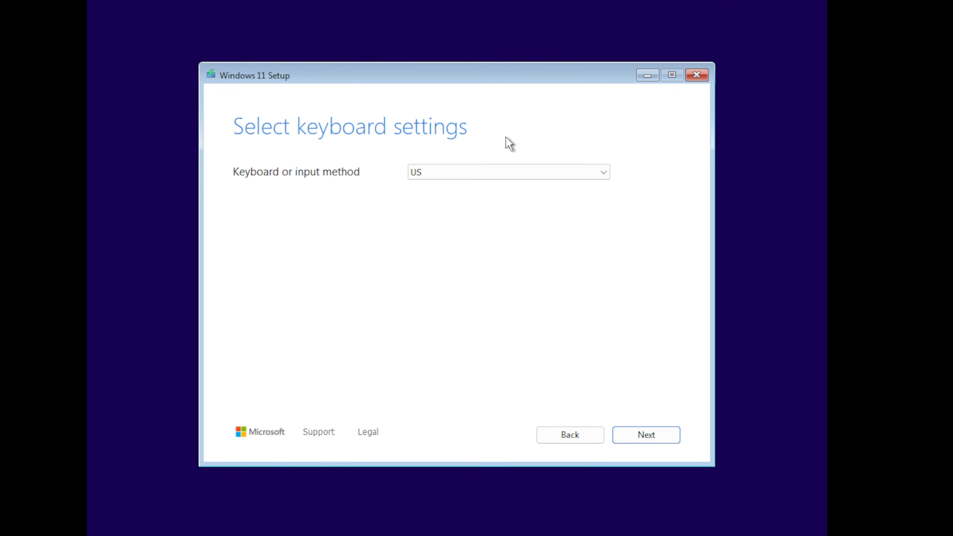
left_click(511, 167)
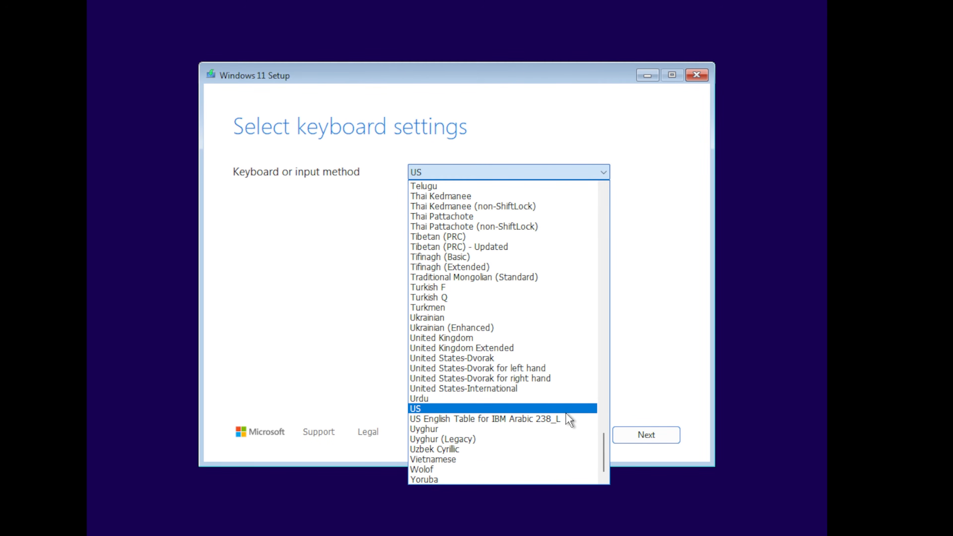
left_click(670, 308)
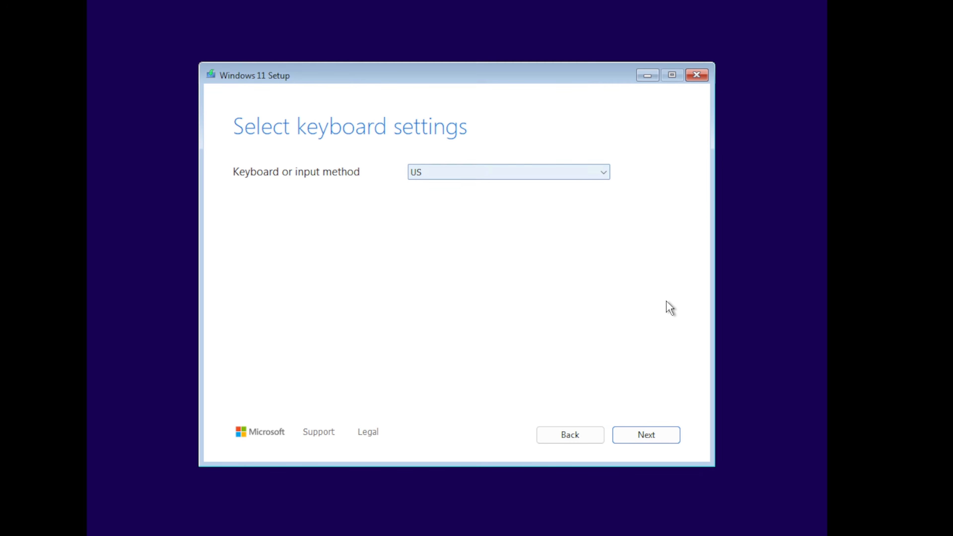
left_click(666, 439)
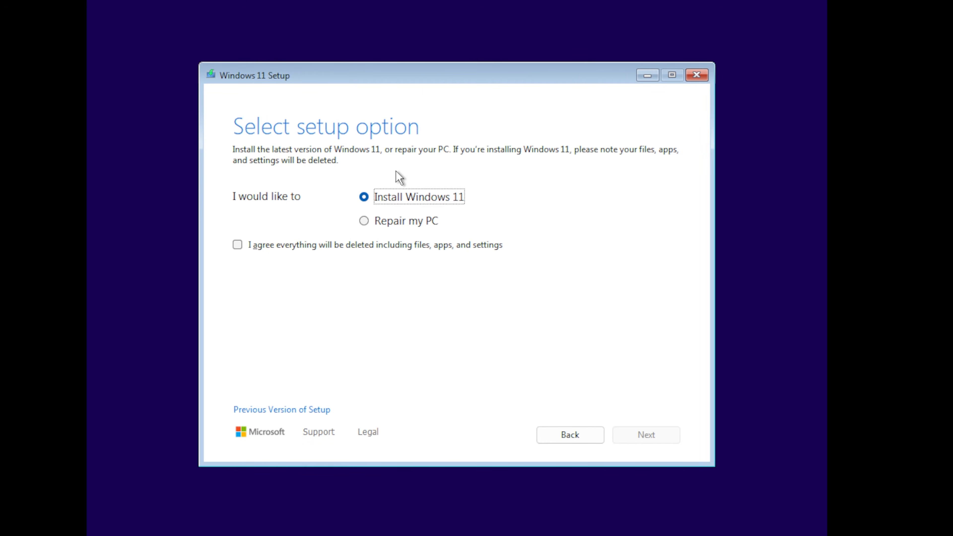
Step: Install Windows 11, agreeing that everything on the drive will be deleted
left_click(240, 247)
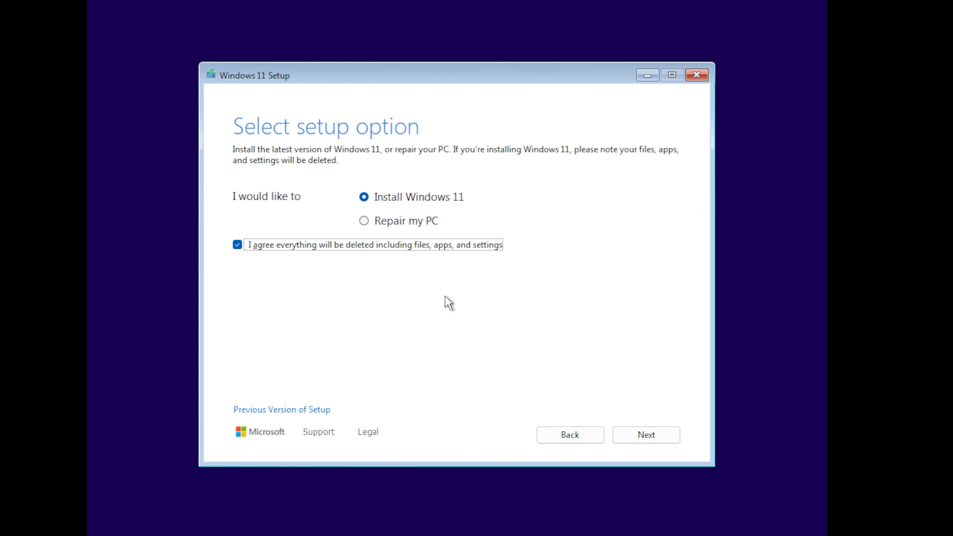
left_click(665, 439)
type("0")
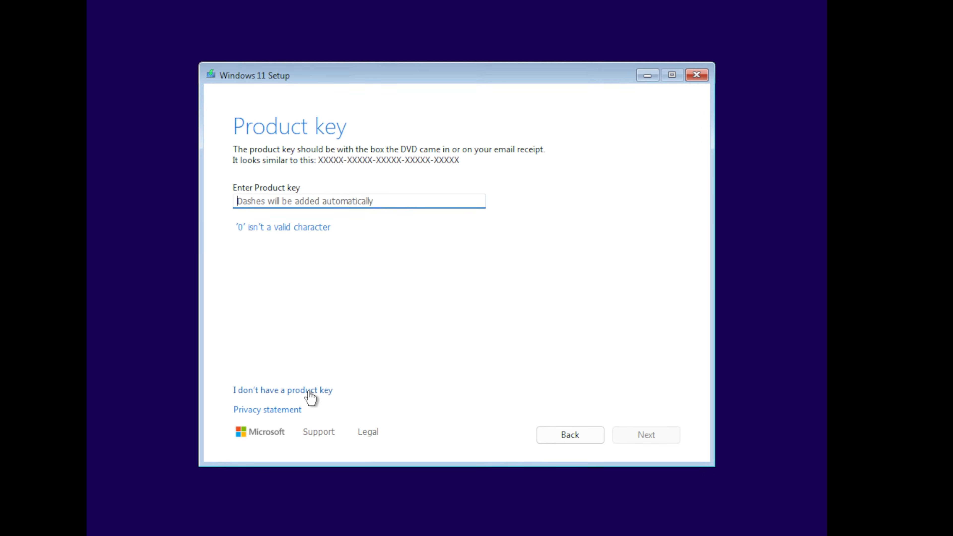
Step: Skip the product key, pick Windows 11 Home, and accept the license terms
left_click(310, 393)
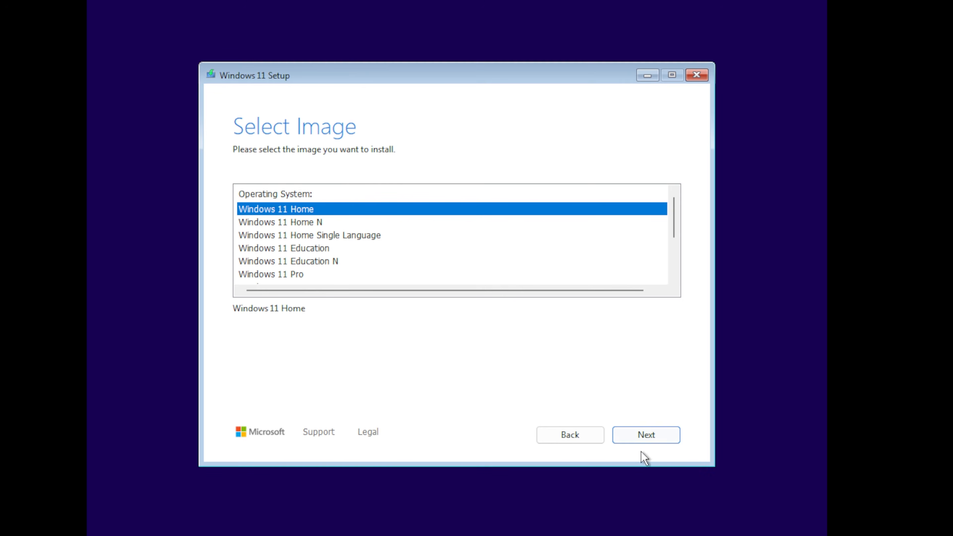
left_click(659, 435)
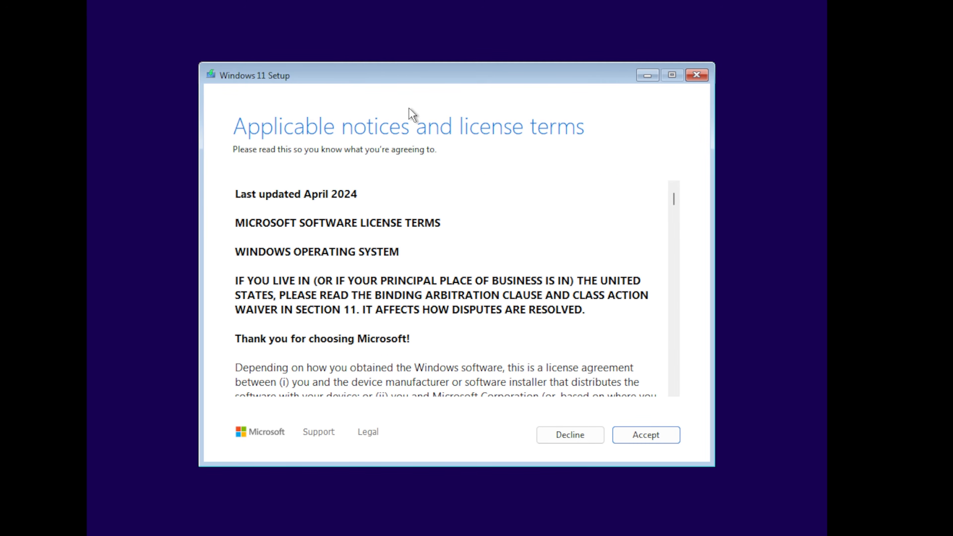
left_click_drag(675, 202, 673, 394)
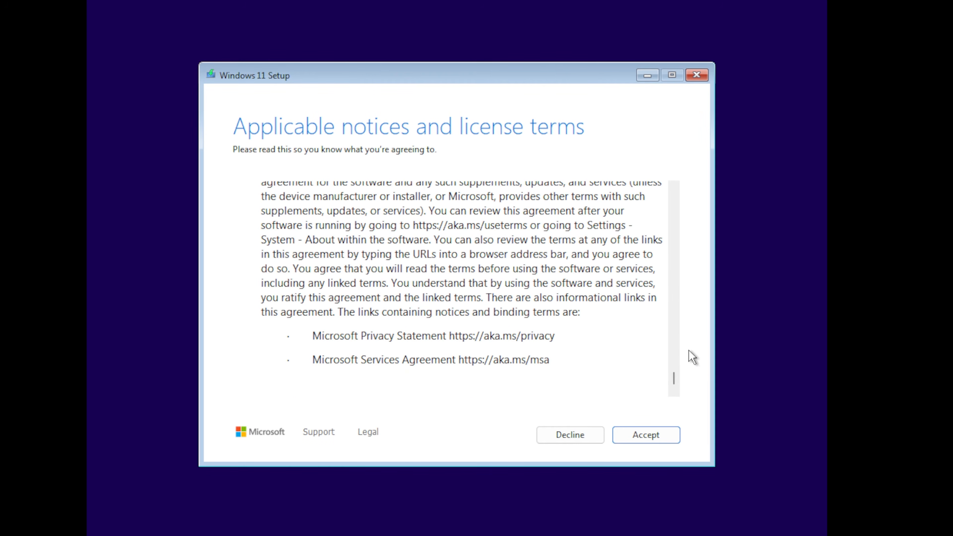
left_click(656, 442)
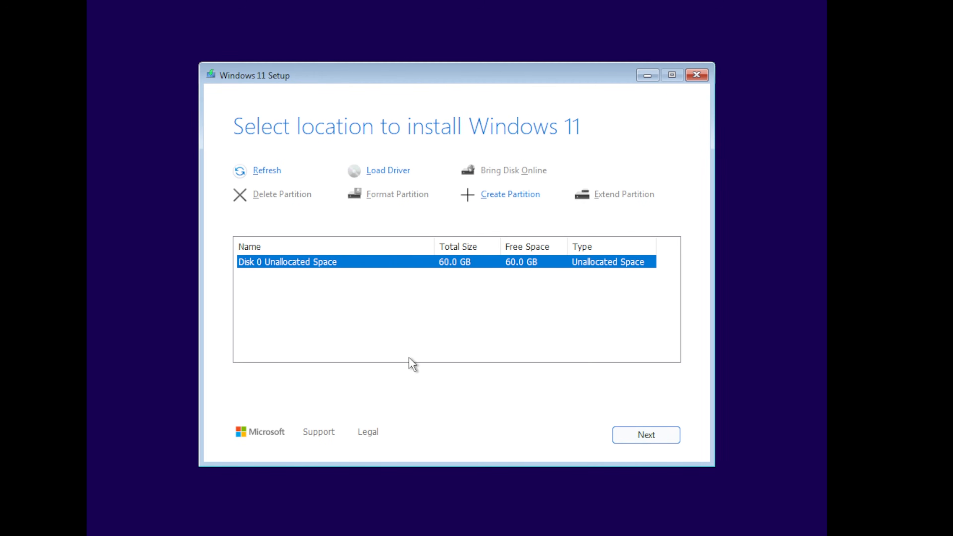
Step: Choose the 60.0 GB Disk 0 unallocated space as the install location and continue
left_click(437, 317)
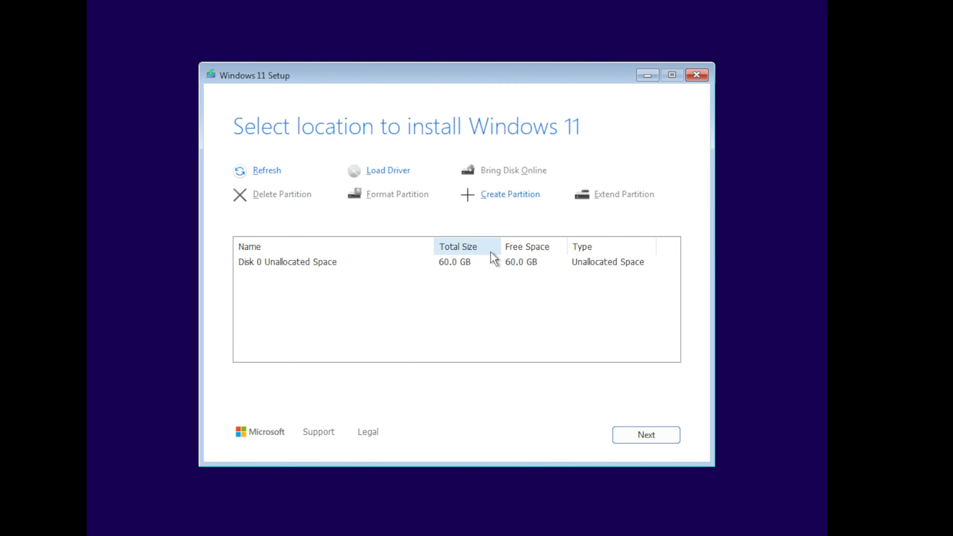
left_click(310, 263)
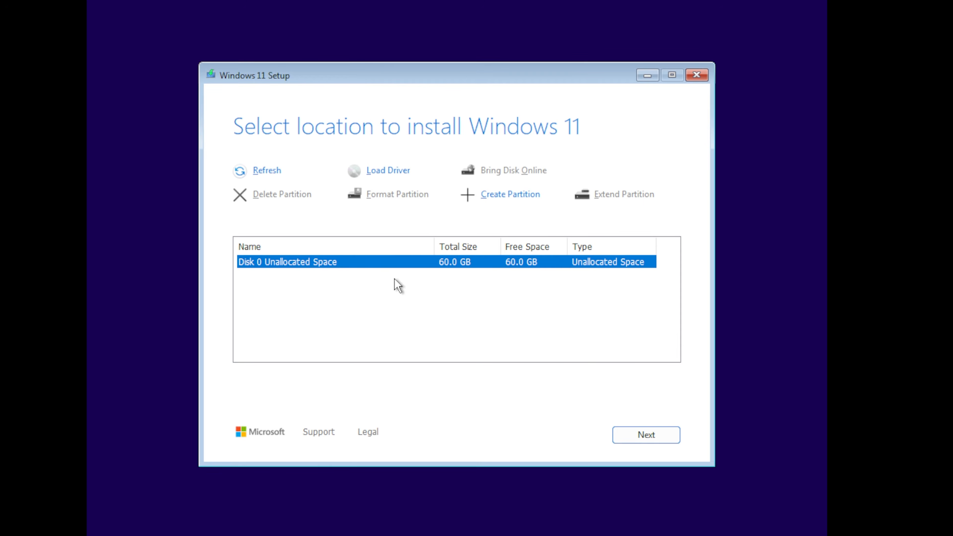
left_click(494, 297)
left_click(364, 262)
left_click(653, 437)
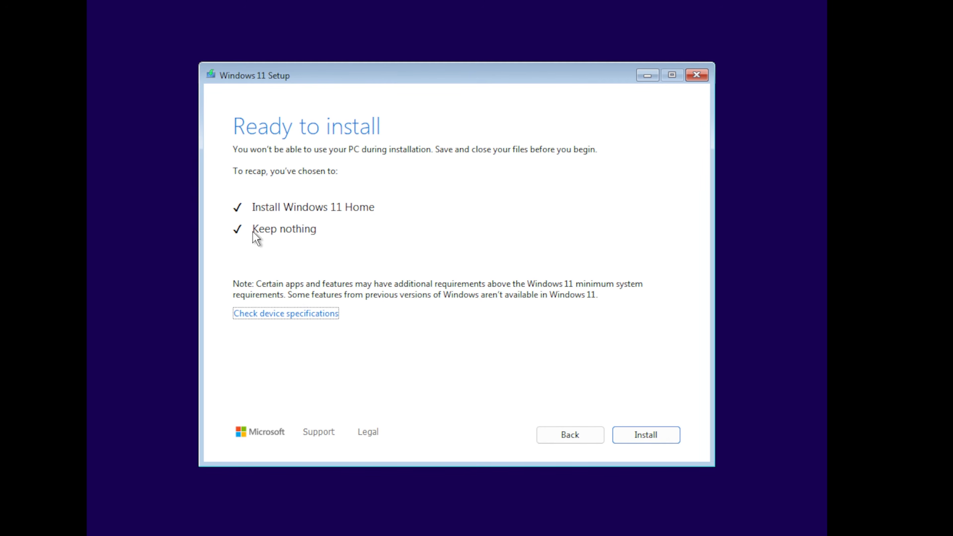
Step: Start installing Windows 11 Home with nothing kept
left_click(651, 439)
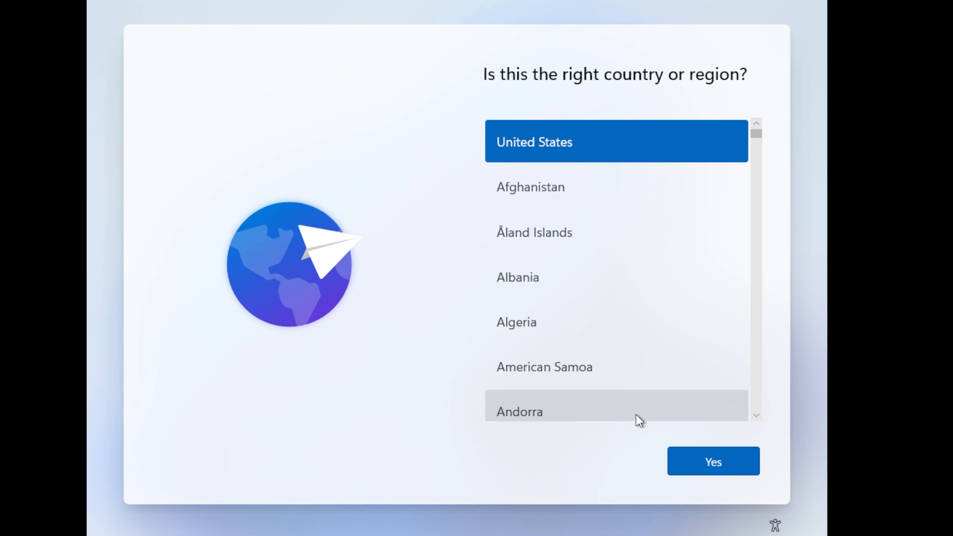
Step: Keep United States as the region and US as the only keyboard layout, skipping a second layout
left_click(705, 468)
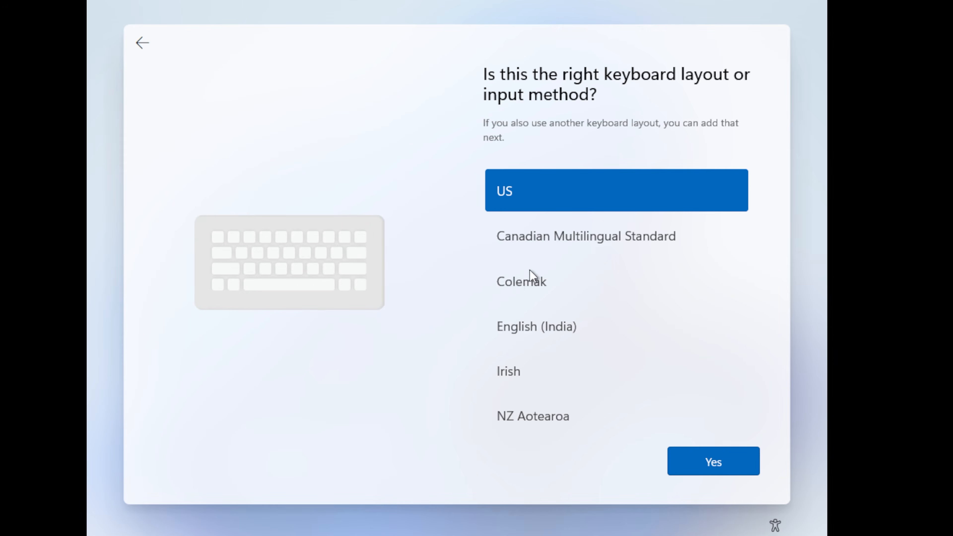
left_click(711, 466)
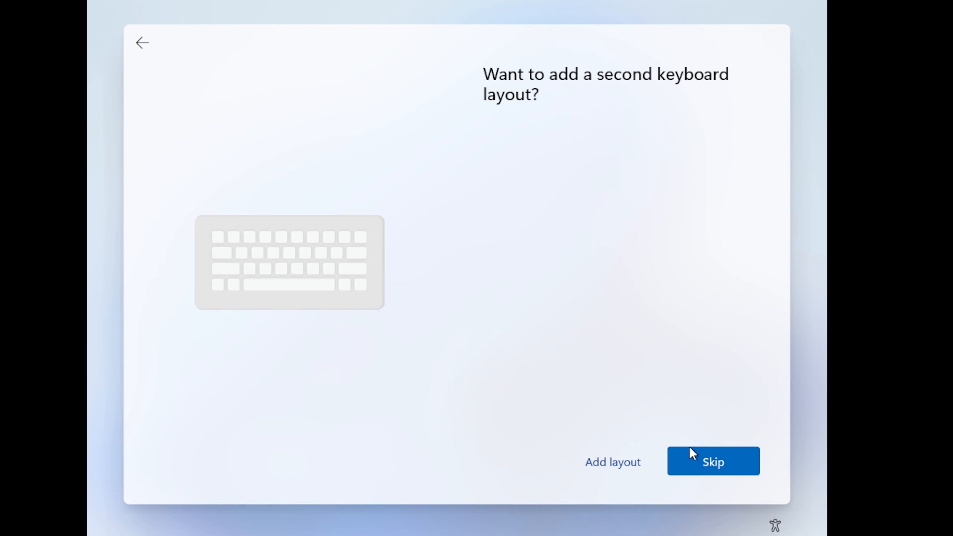
left_click(714, 466)
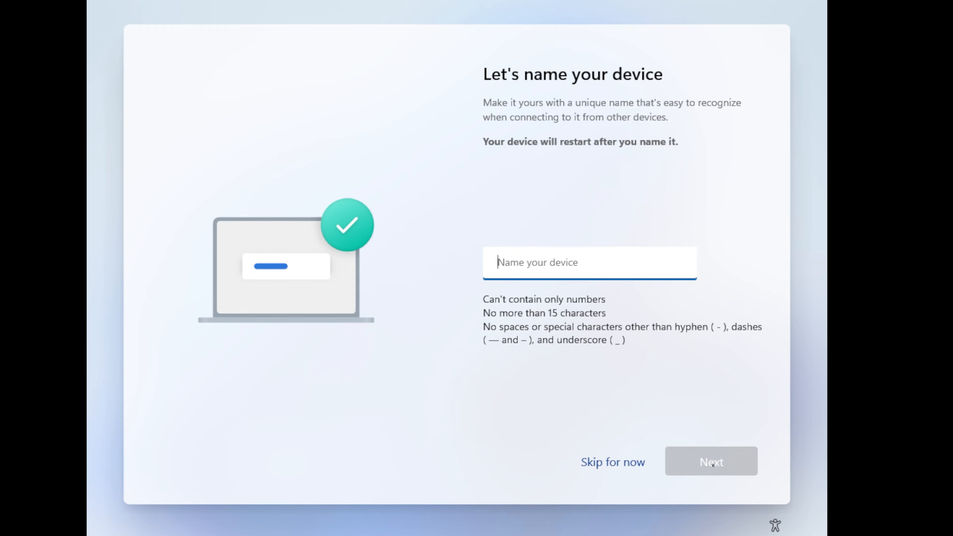
Step: Name the PC DivineTech and restart
type("DivineTech")
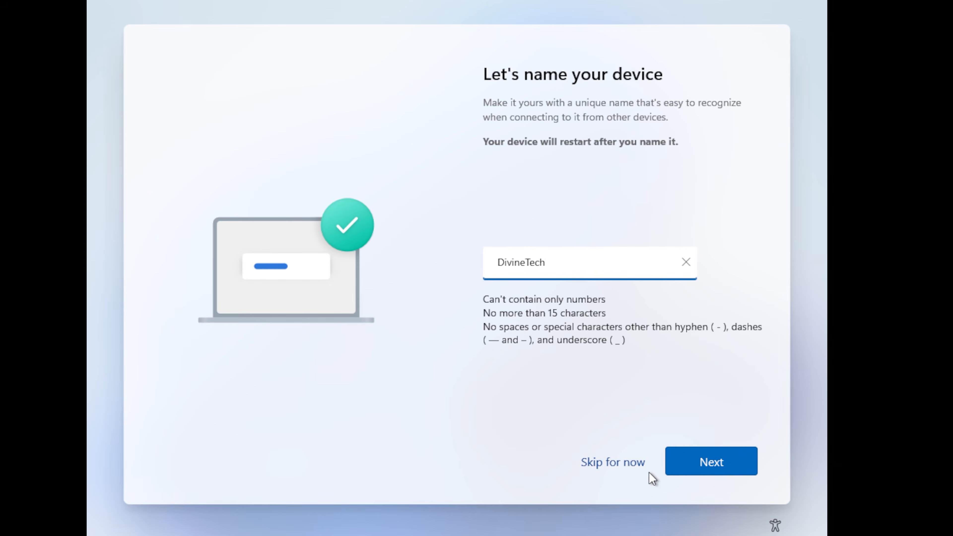
left_click(709, 471)
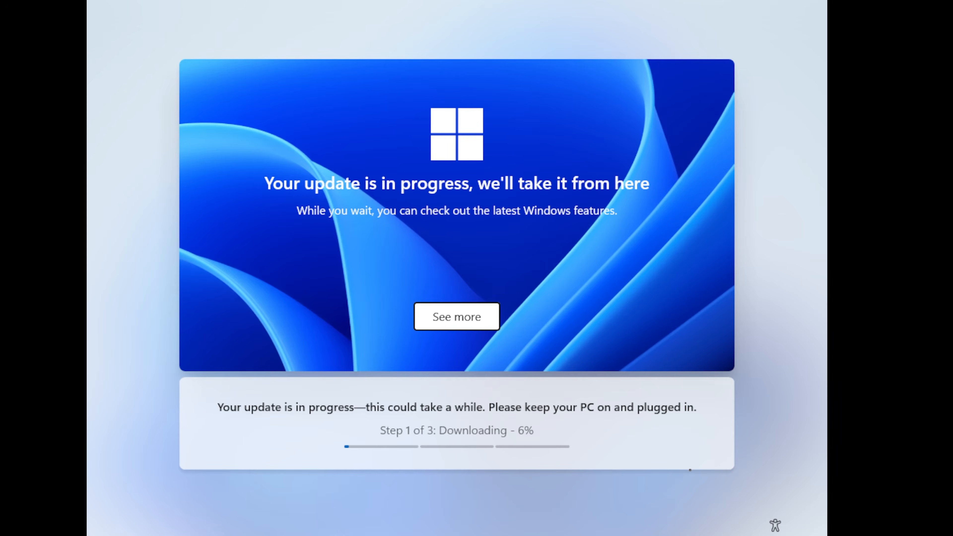
Step: View the latest Windows features while the setup update downloads
key("Return")
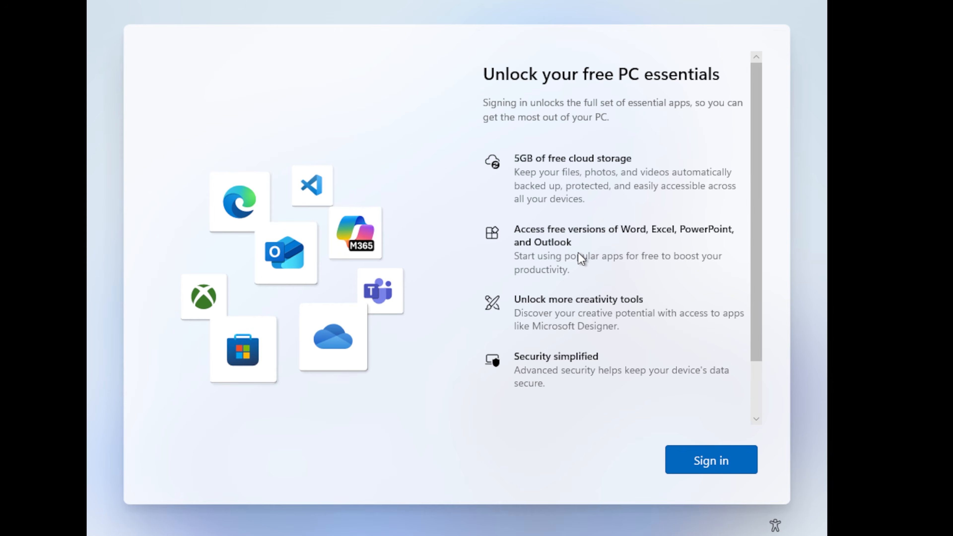
Step: Look over the PC essentials text and choose to sign in with a Microsoft account
scroll(578, 266, "down", 2)
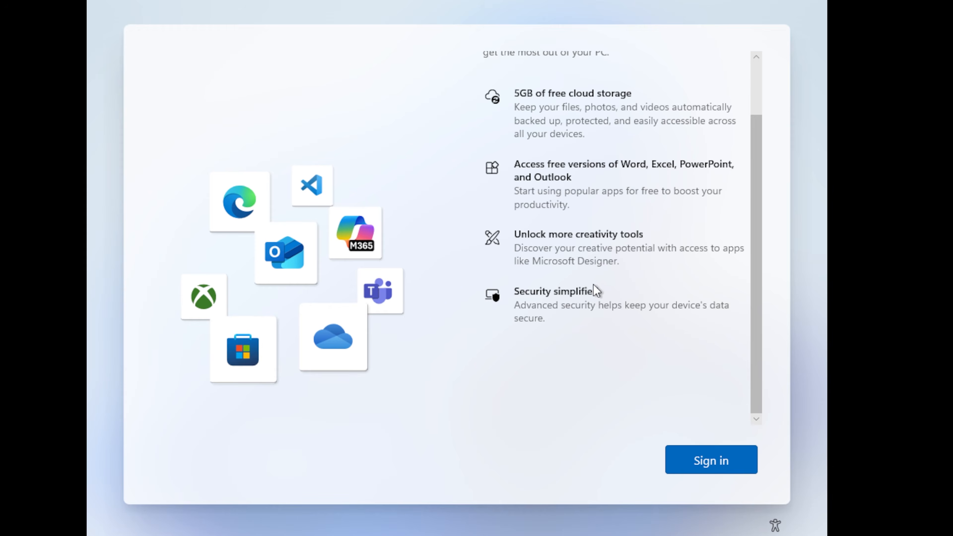
scroll(633, 355, "up", 2)
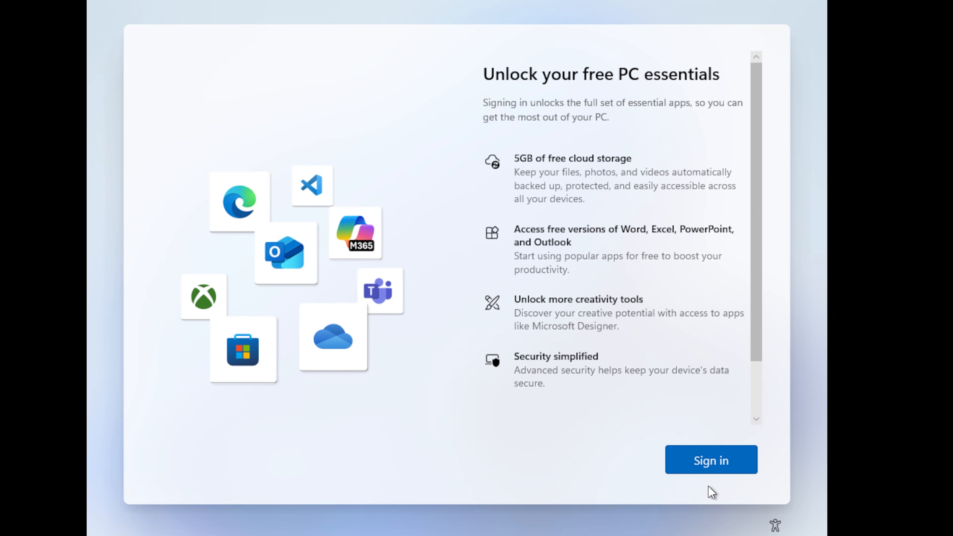
left_click(709, 468)
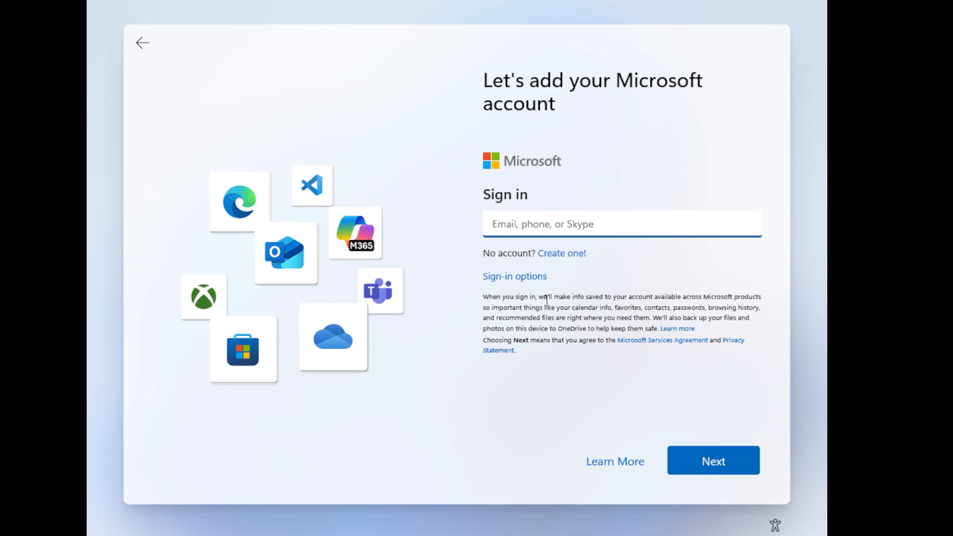
Step: Create a new Microsoft account, entering the e-mail, password and first and last name
left_click(568, 254)
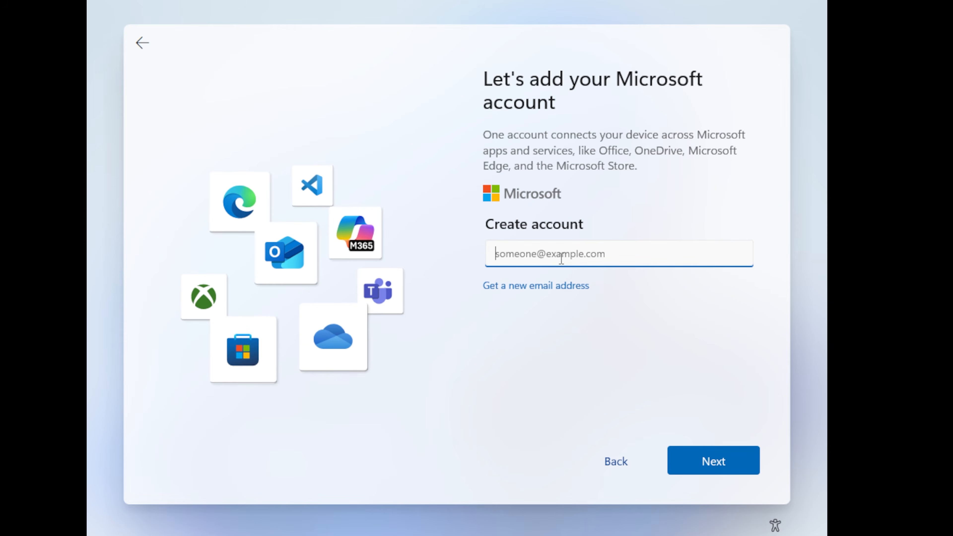
type("••••••••")
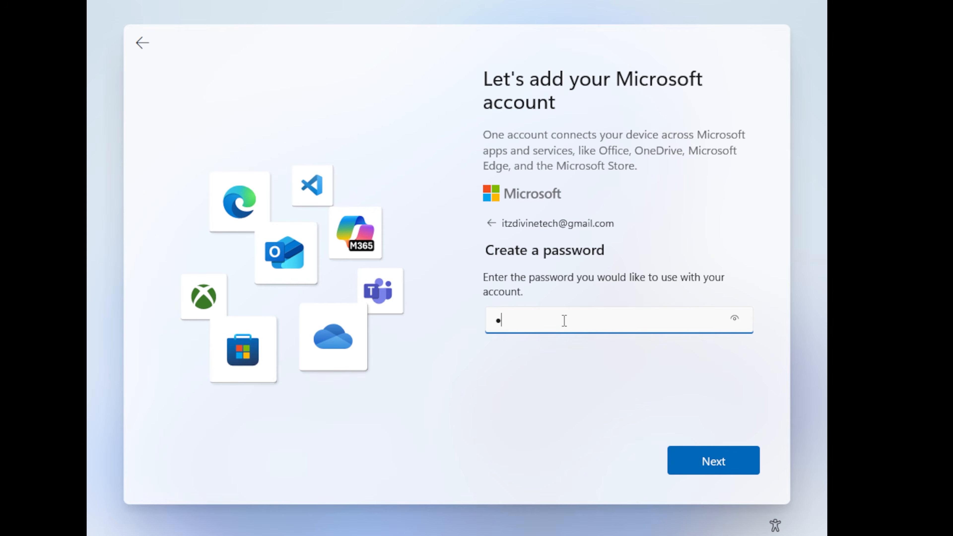
type("•••••••••")
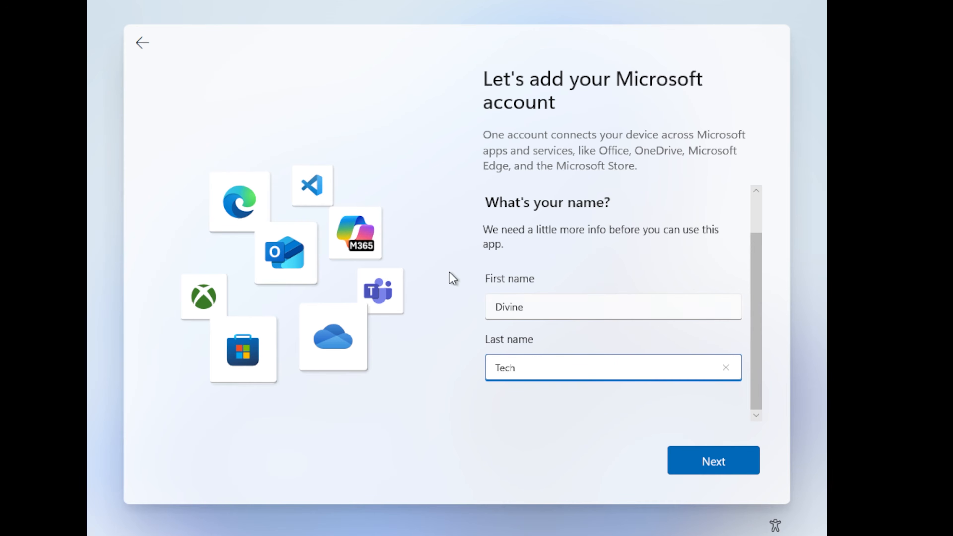
triple_click(510, 340)
left_click(591, 237)
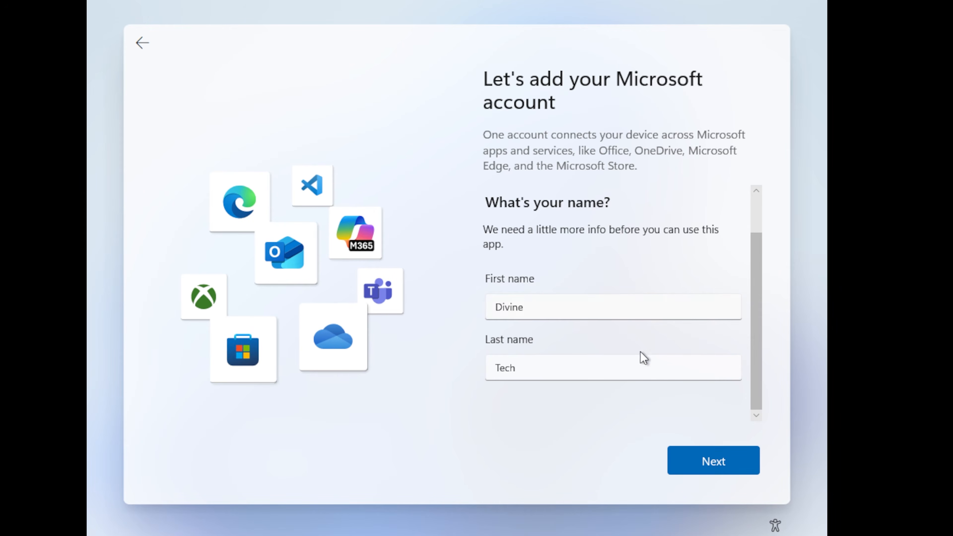
left_click(711, 469)
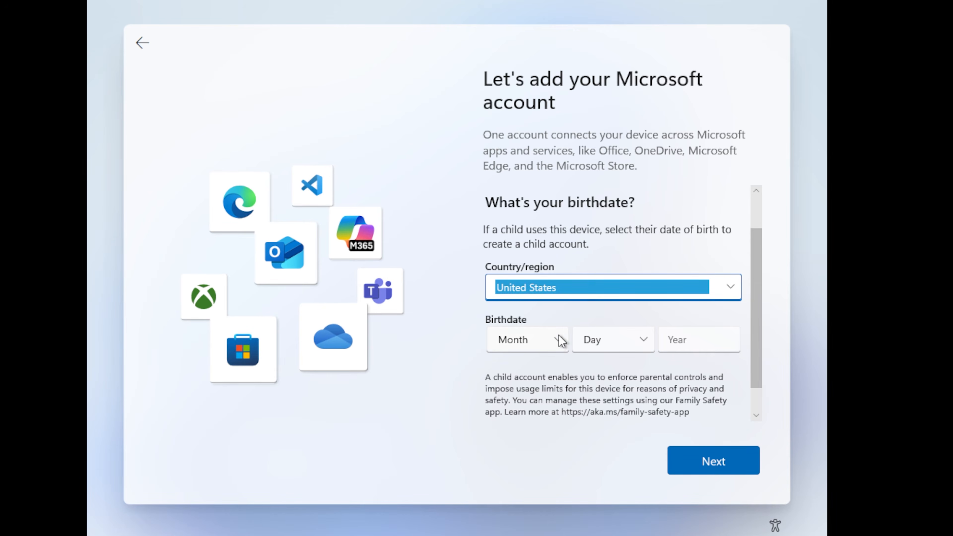
Step: Enter the birthdate January 1, 1980 and submit it
scroll(556, 334, "down", 1)
scroll(552, 322, "up", 2)
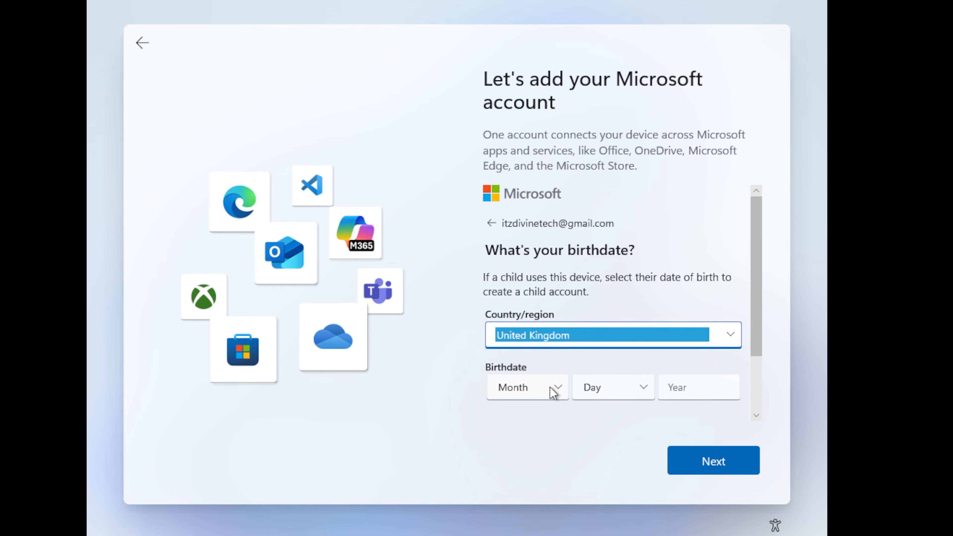
left_click(550, 387)
left_click(533, 277)
left_click(602, 388)
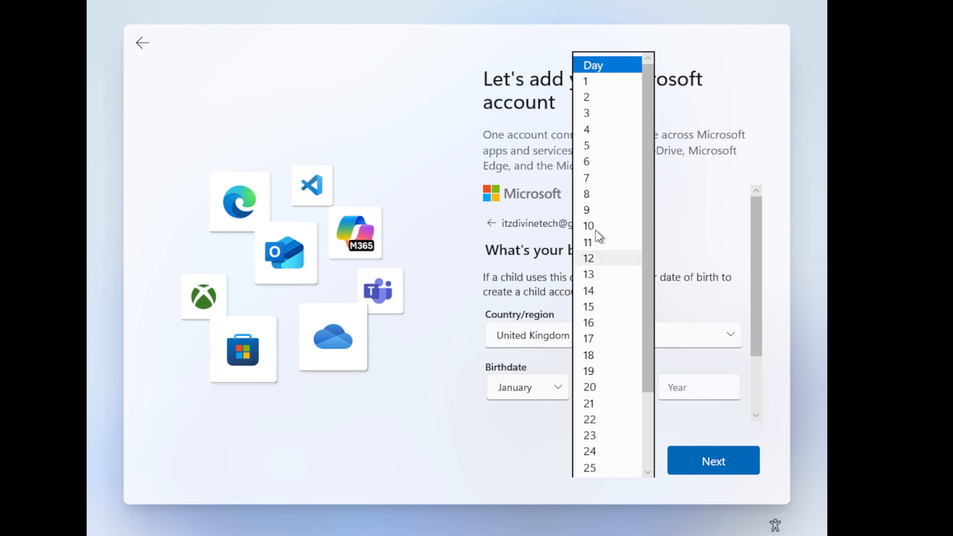
left_click(601, 80)
left_click(706, 387)
type("1980")
left_click(725, 463)
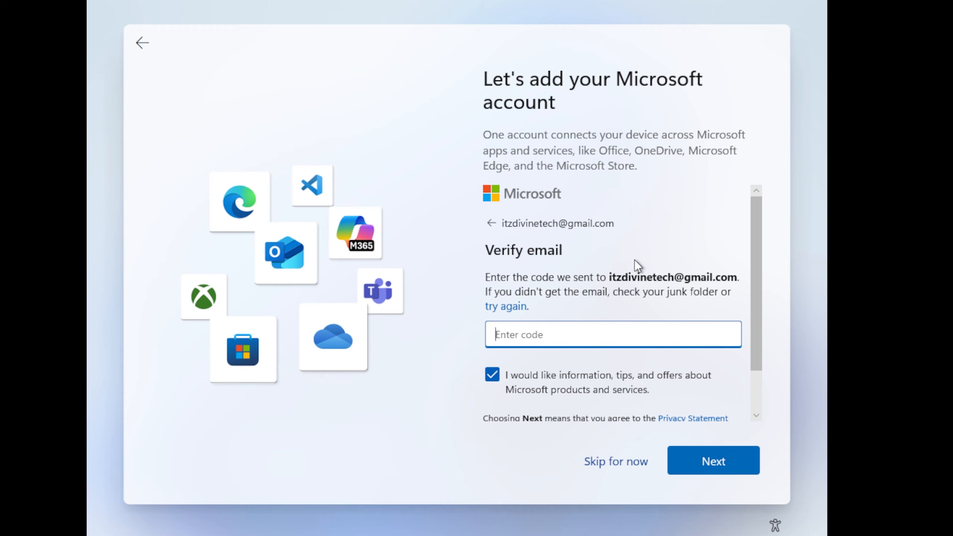
Step: Opt out of Microsoft tips and offers and submit the e-mailed verification code
left_click(490, 379)
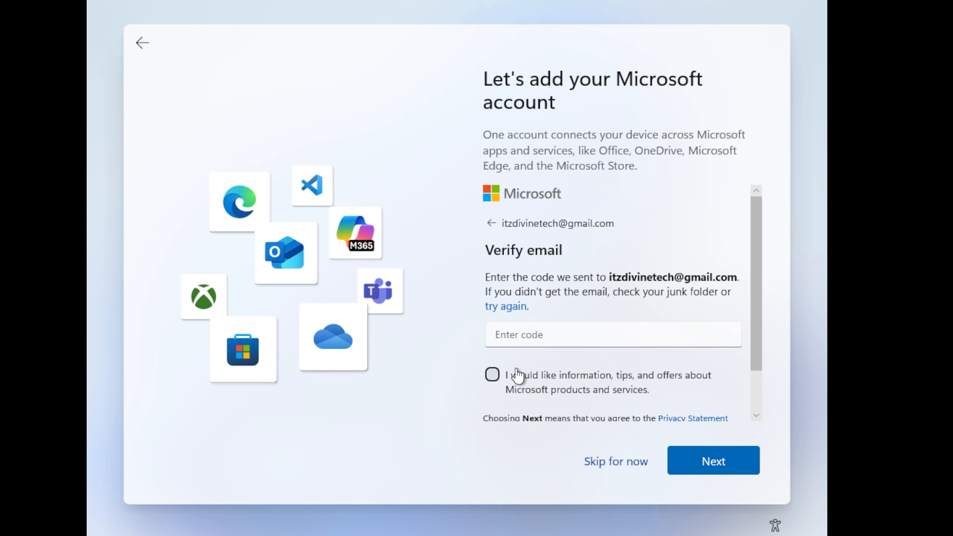
left_click(560, 332)
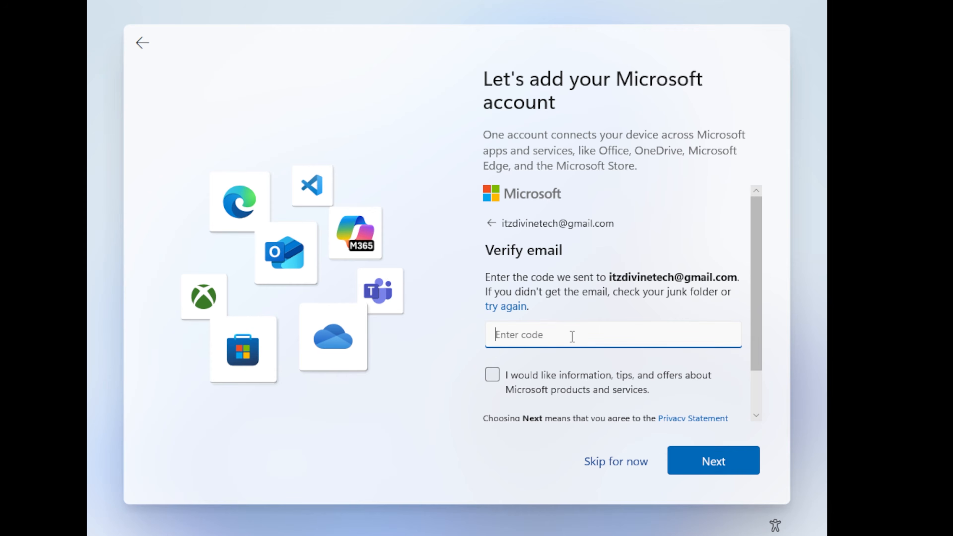
left_click(712, 461)
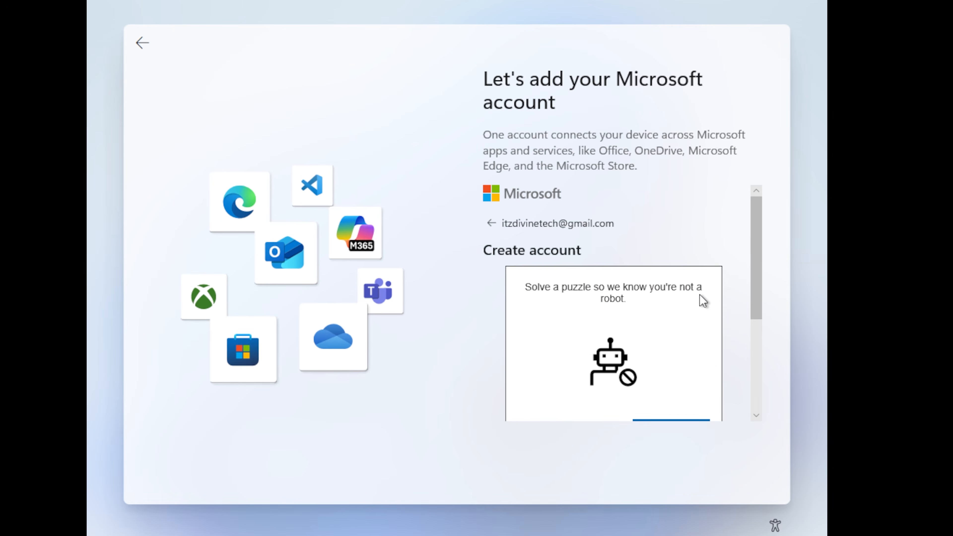
Step: Solve the robot-check puzzle by rotating the car to match the hand, then submit
scroll(694, 304, "down", 2)
left_click(689, 368)
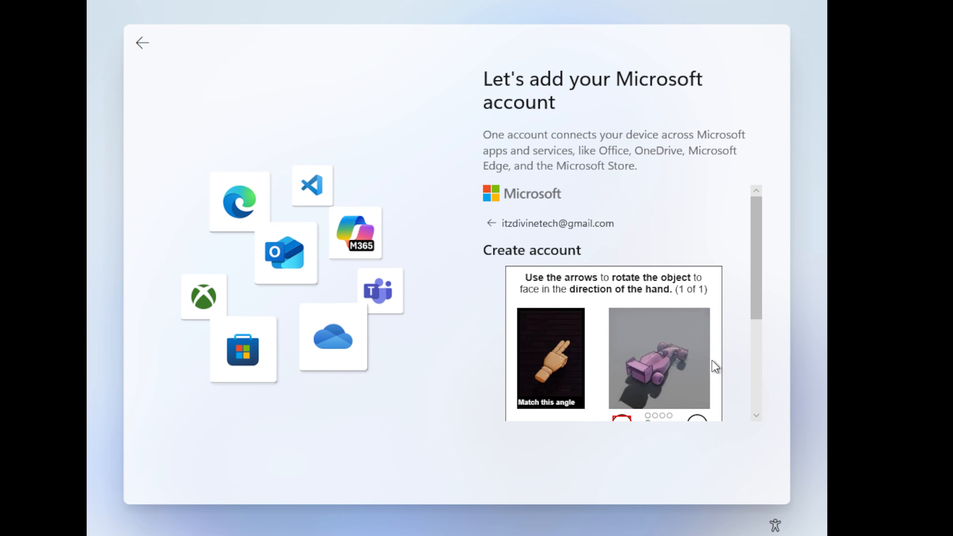
scroll(705, 353, "down", 1)
left_click(623, 393)
left_click(622, 392)
left_click(697, 391)
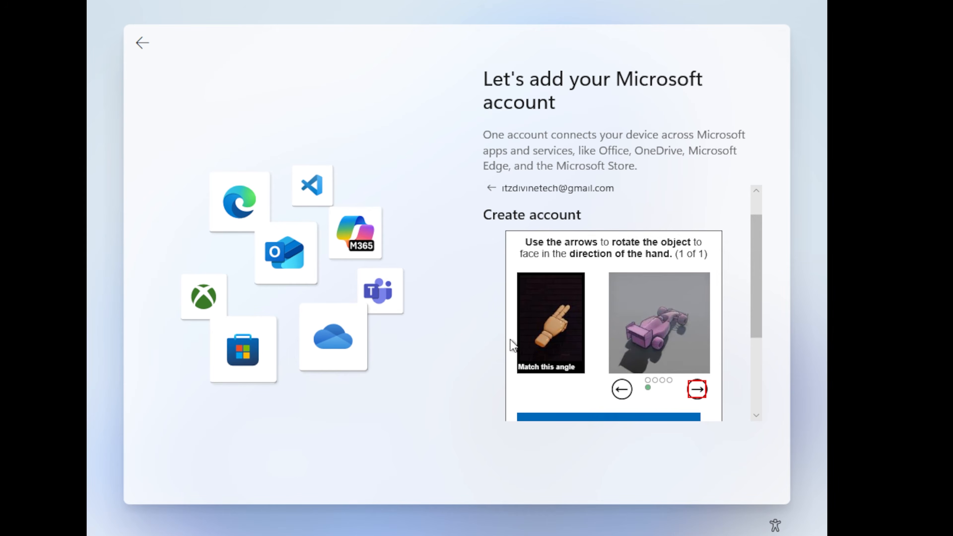
scroll(657, 329, "down", 2)
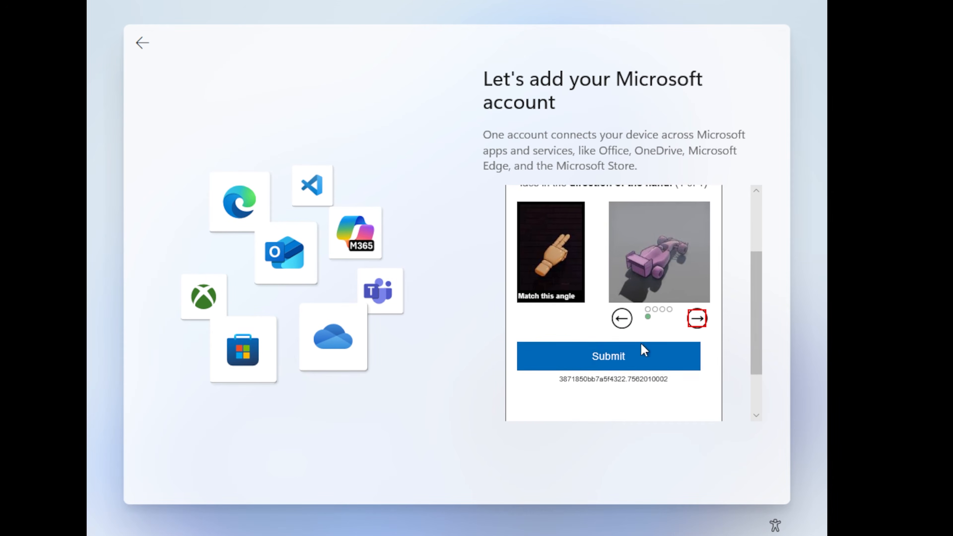
left_click(624, 363)
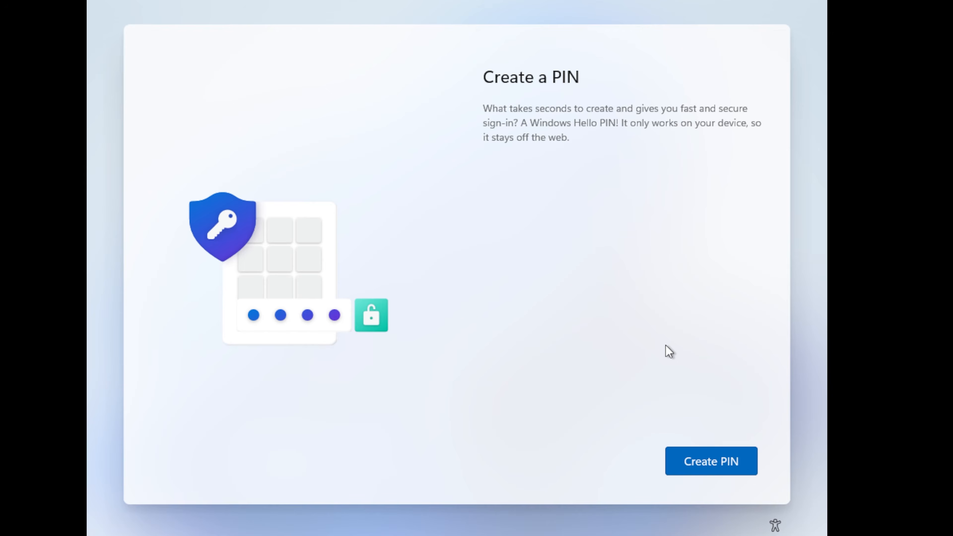
Step: Create and confirm a four-digit Windows Hello PIN
left_click(721, 464)
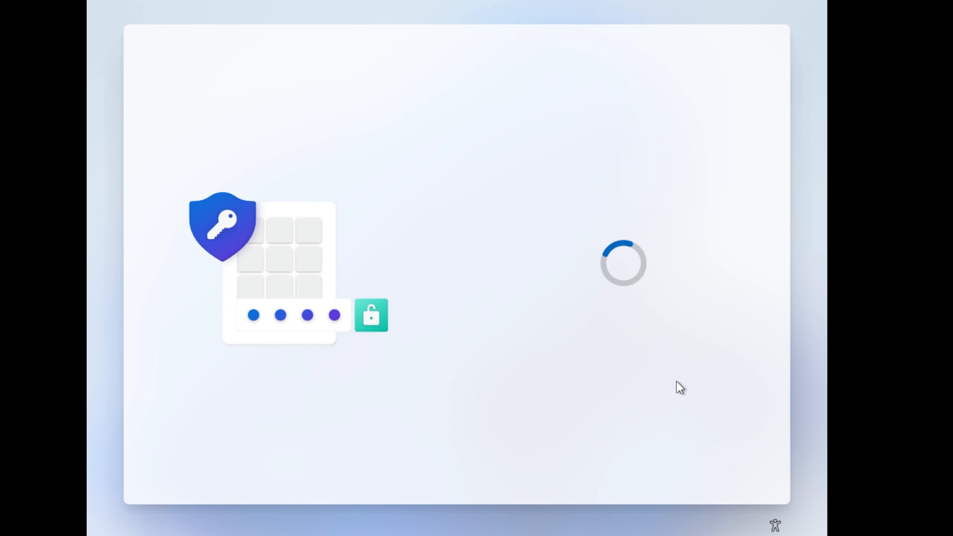
type("••••")
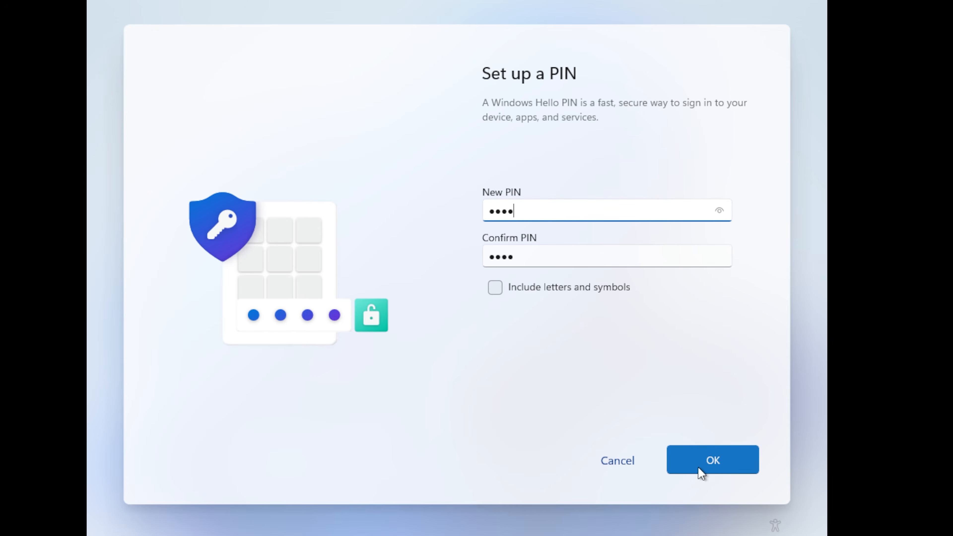
left_click(708, 464)
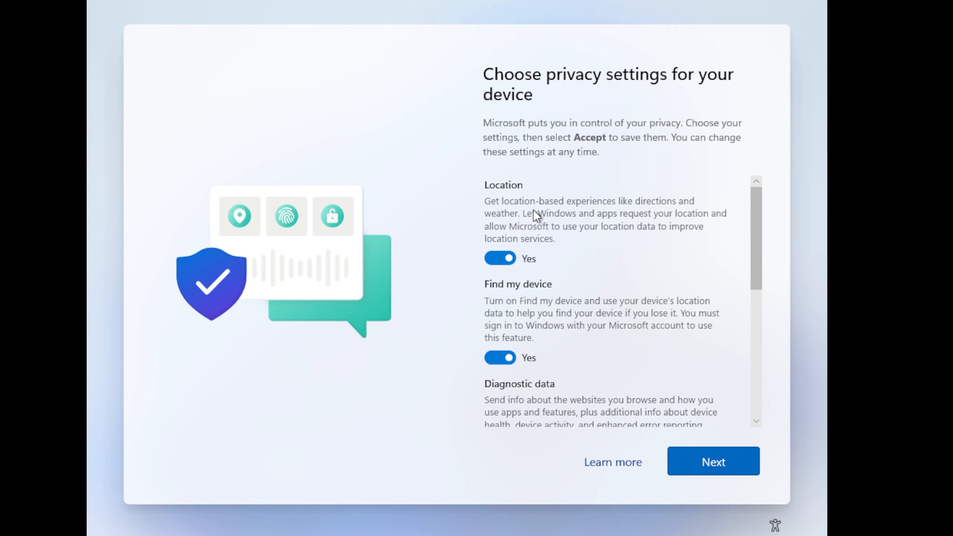
Step: Keep Location on after toggling it off and back, and turn off Find my device
left_click(501, 259)
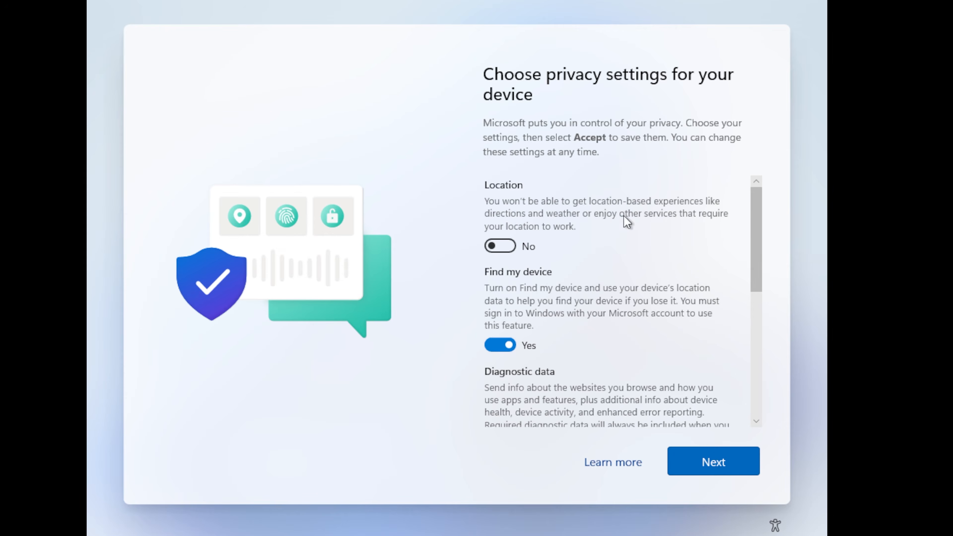
left_click(498, 247)
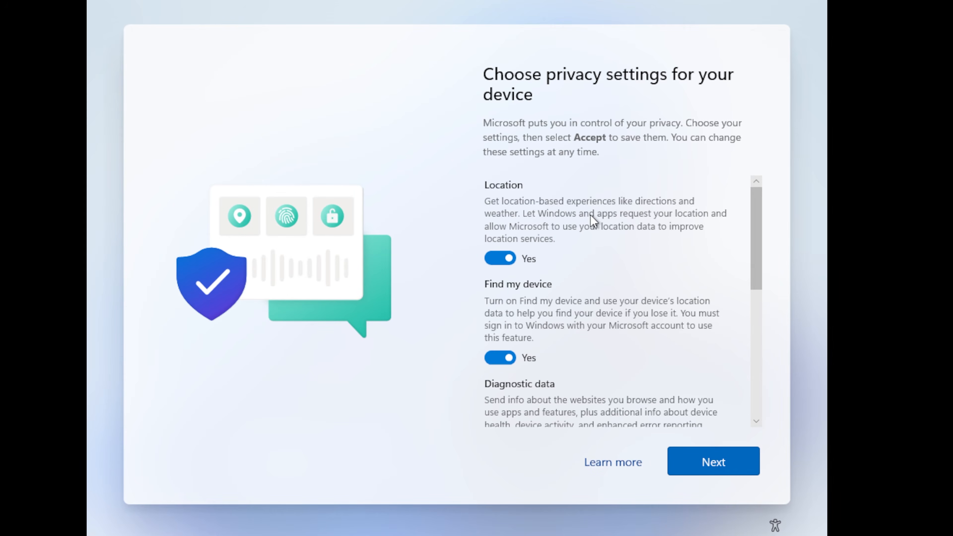
scroll(590, 227, "down", 1)
scroll(591, 229, "down", 3)
scroll(532, 219, "up", 2)
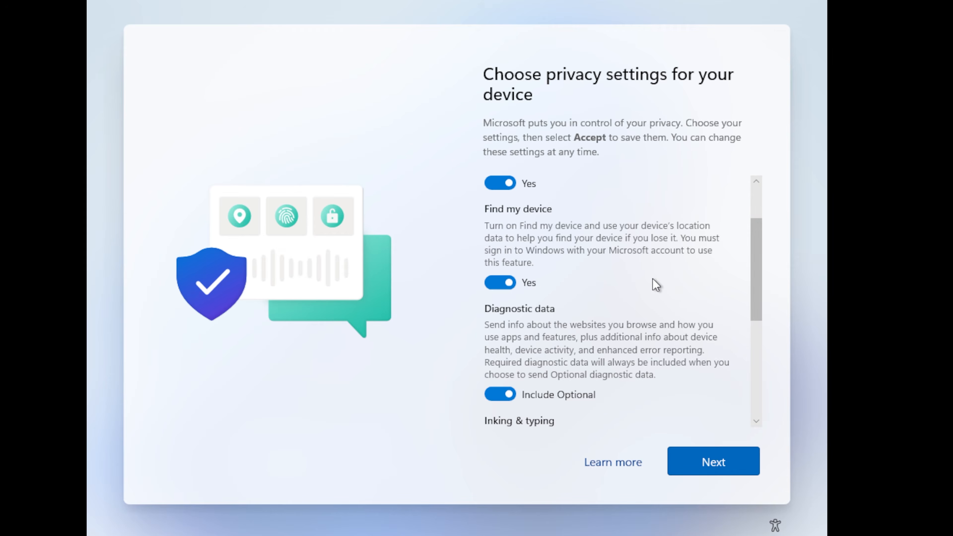
left_click(503, 286)
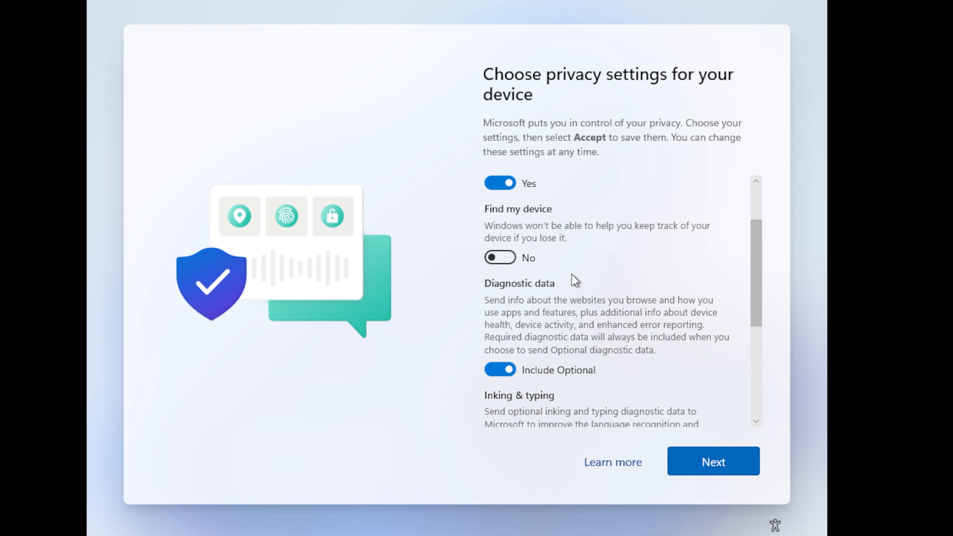
Step: Limit diagnostic data to Required only and switch Inking & typing and Tailored experiences off
scroll(576, 278, "down", 2)
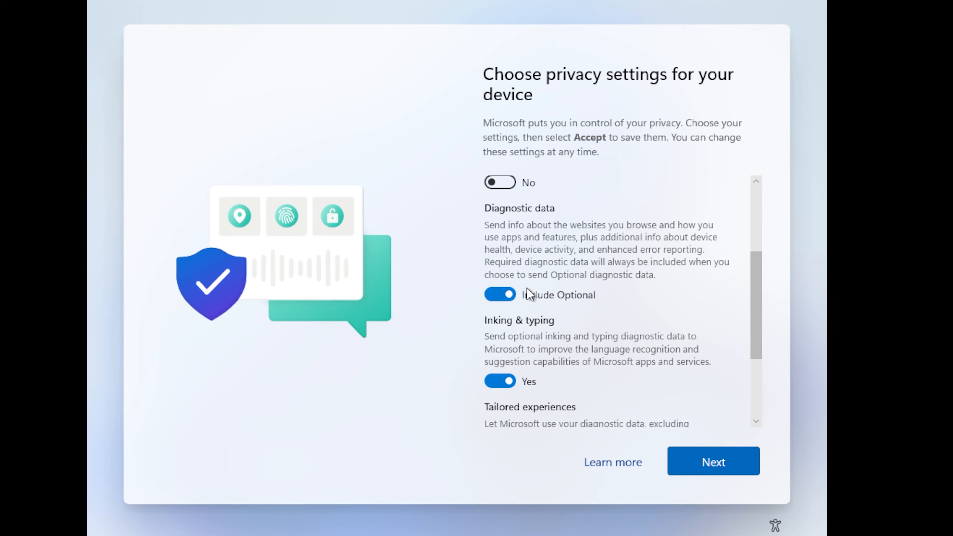
left_click(503, 297)
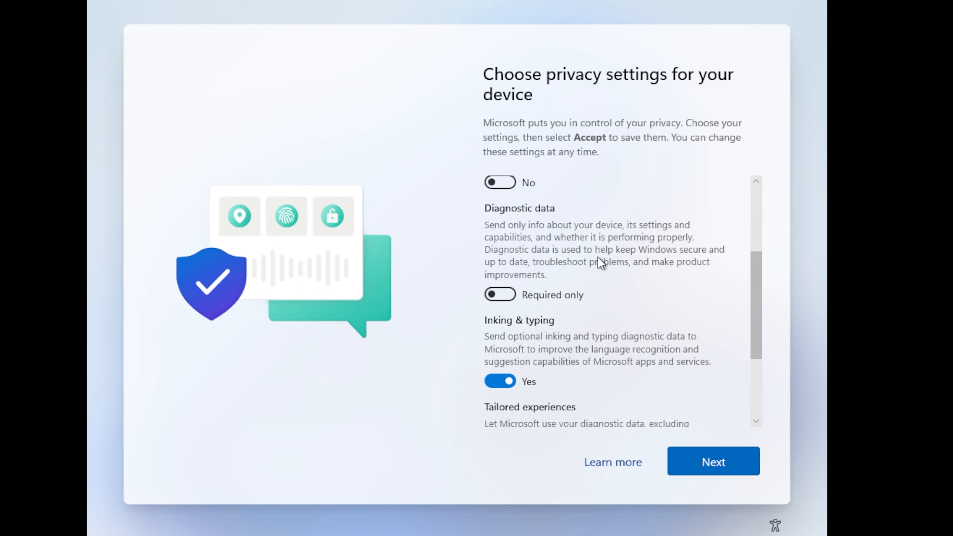
scroll(601, 257, "down", 1)
scroll(598, 263, "down", 1)
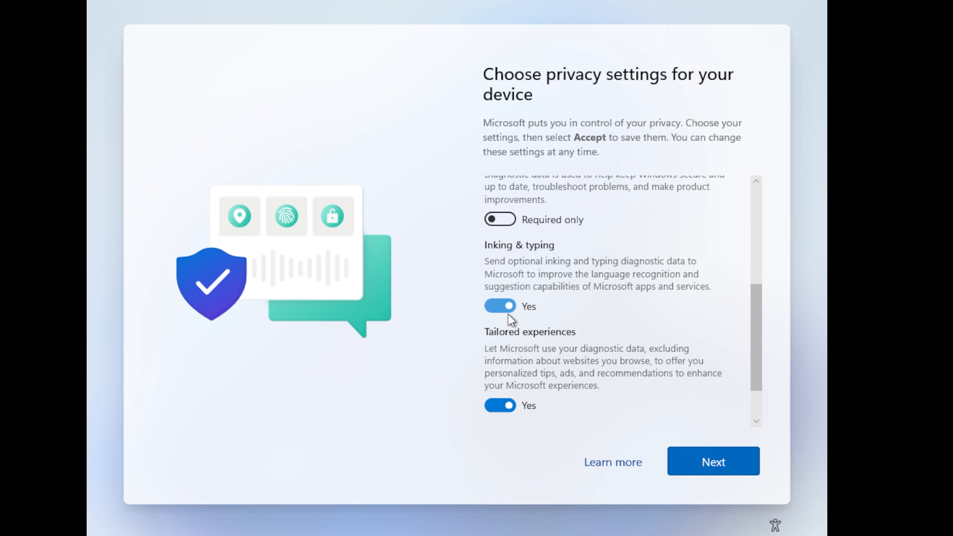
left_click(499, 305)
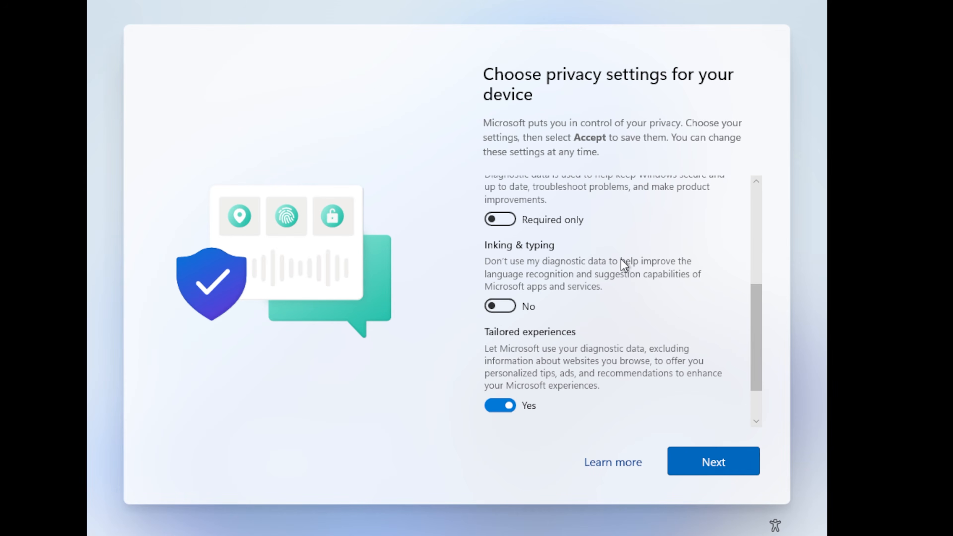
scroll(623, 263, "down", 1)
scroll(620, 277, "down", 1)
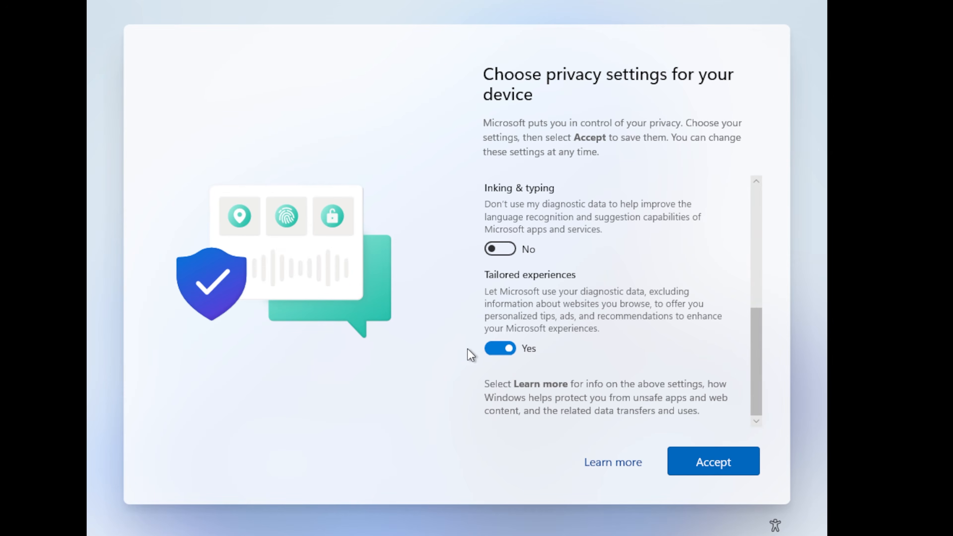
left_click(495, 349)
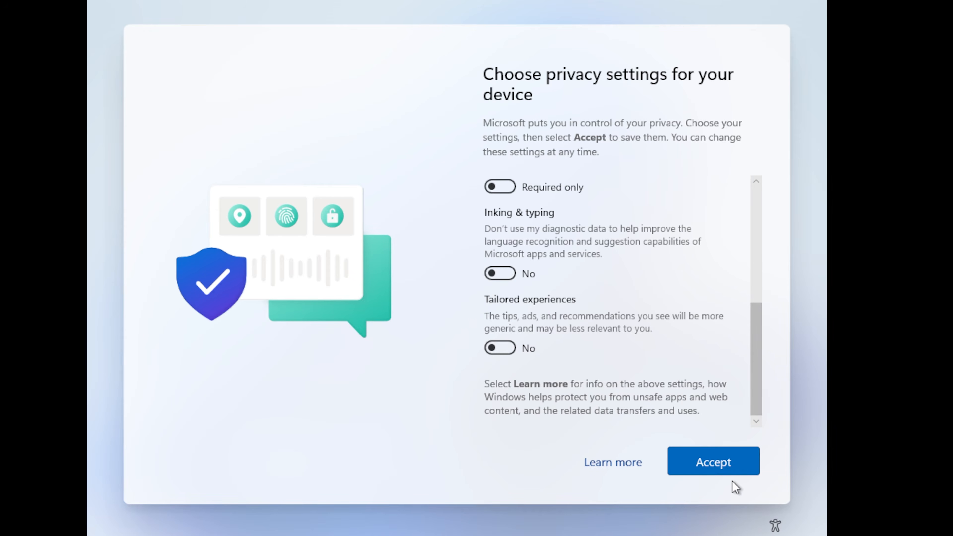
Step: Accept the privacy choices and choose Set up as a new PC
left_click(713, 473)
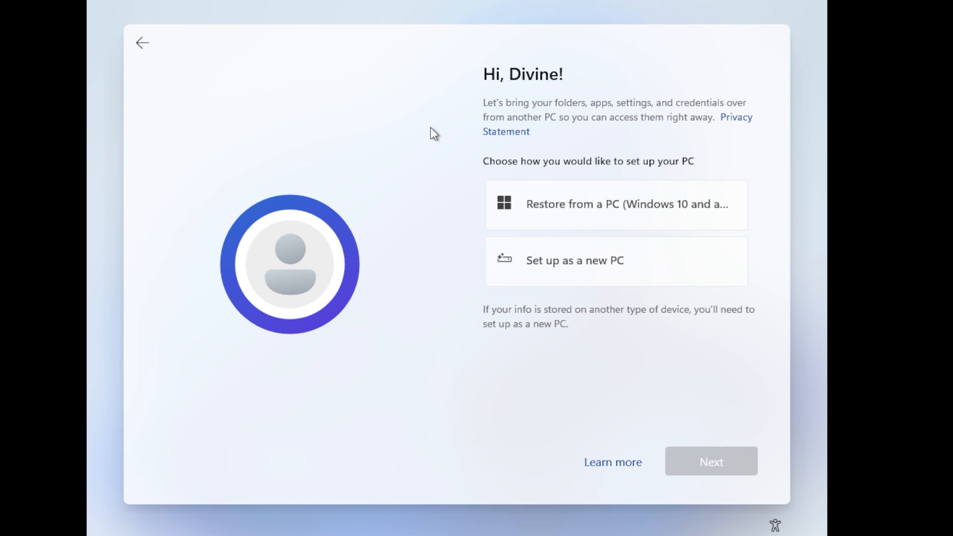
left_click(585, 266)
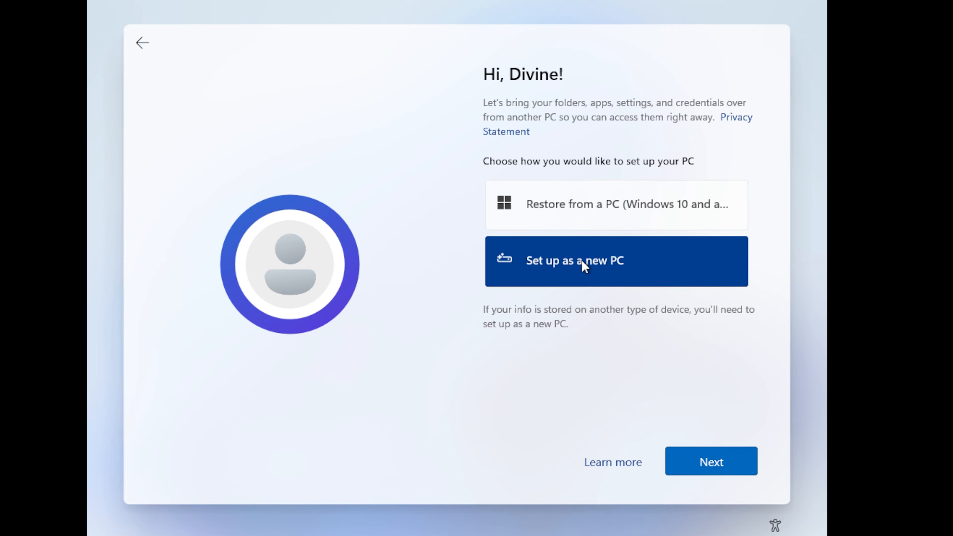
Step: Continue the new-PC setup and review the usage-interest list, leaving Development through Family unchecked
left_click(702, 466)
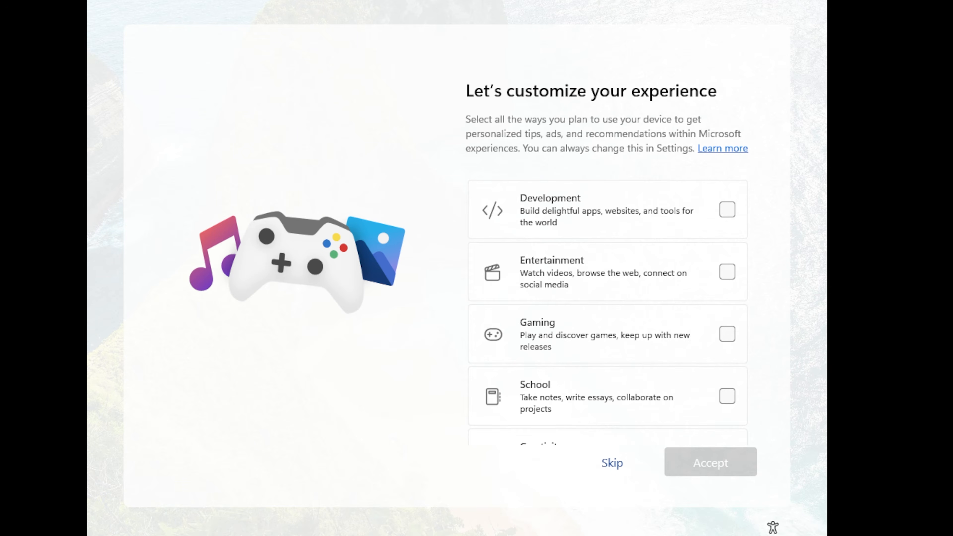
scroll(666, 315, "down", 4)
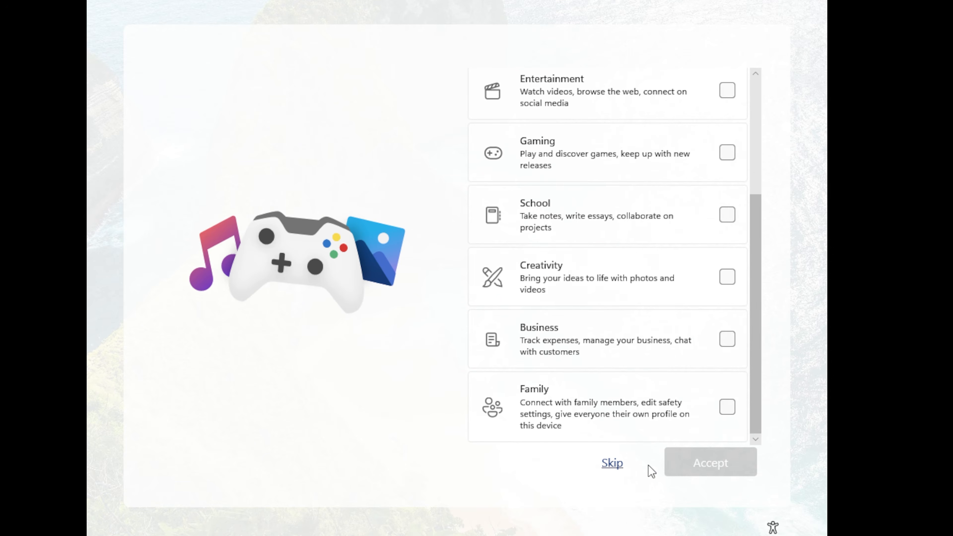
scroll(638, 311, "up", 5)
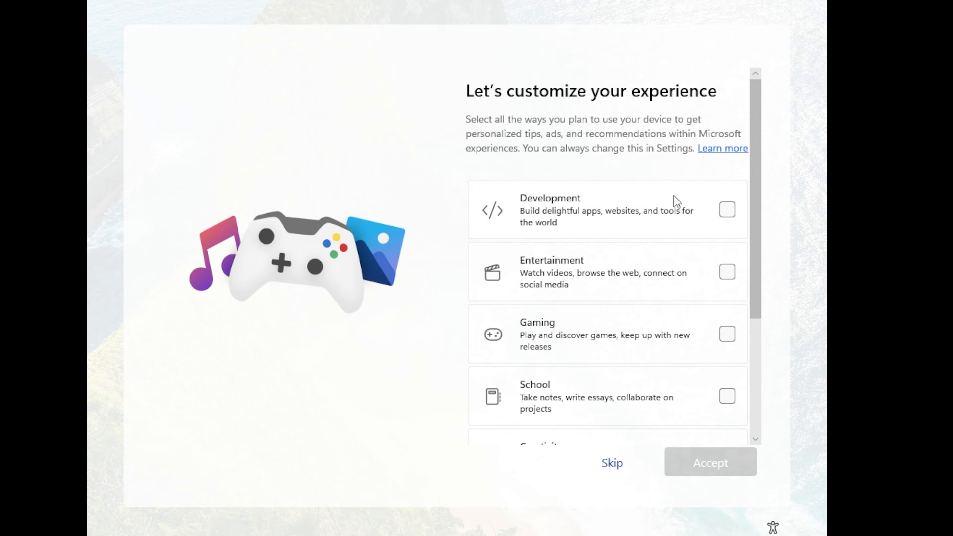
scroll(578, 339, "down", 4)
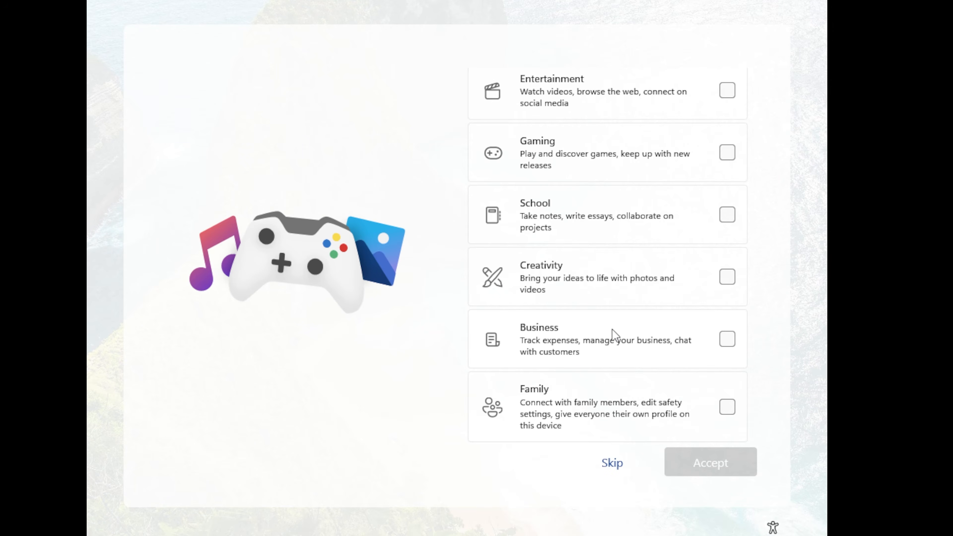
Step: Skip both the usage-interests page and the Use your phone from your PC page
left_click(611, 465)
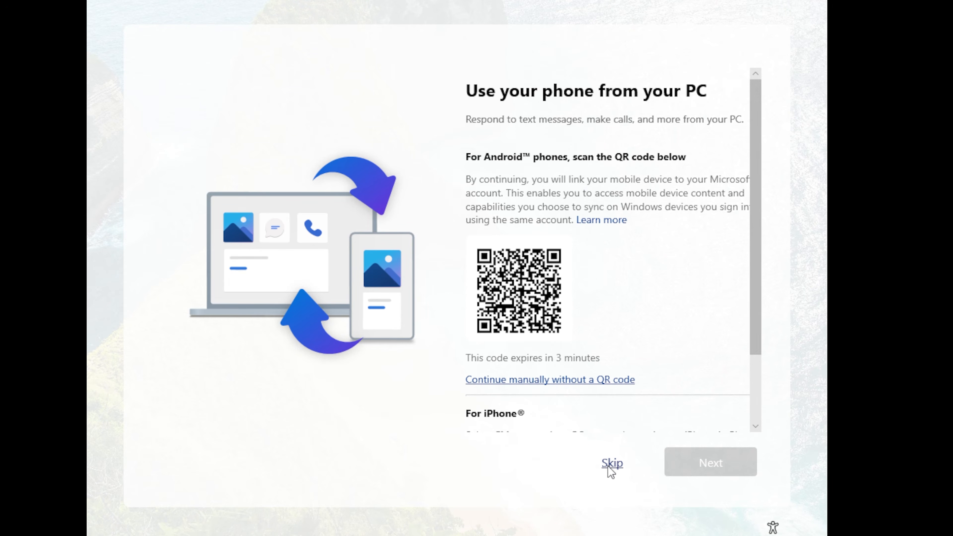
left_click(609, 466)
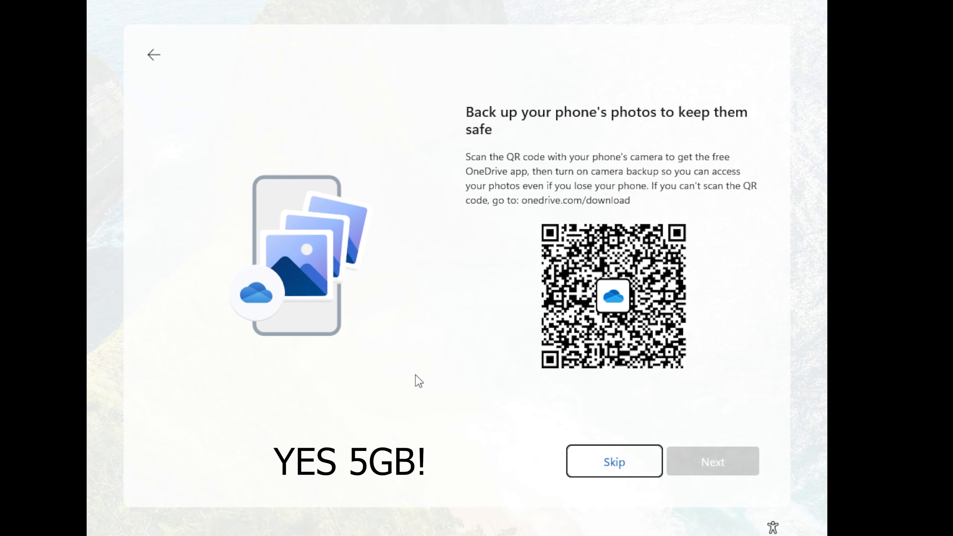
Step: Skip the Back up your phone's photos OneDrive offer
left_click(613, 464)
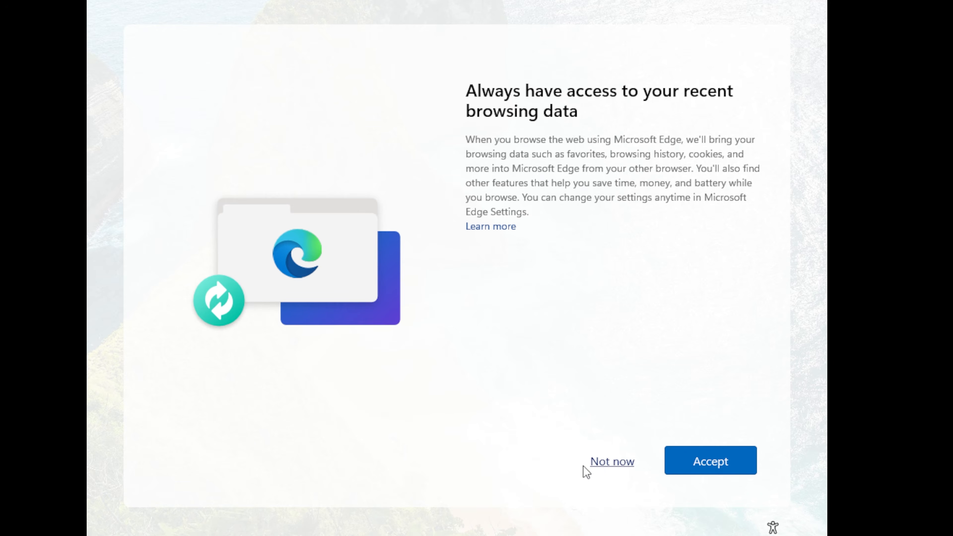
Step: Choose Not now on the Edge recent browsing data page
left_click(602, 466)
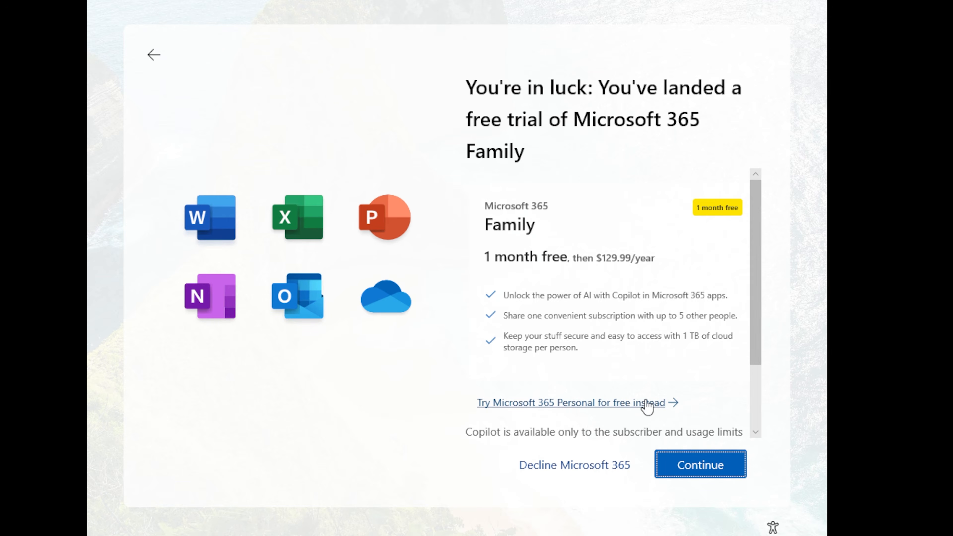
Step: Decline the Microsoft 365 Family one-month free trial
left_click(554, 465)
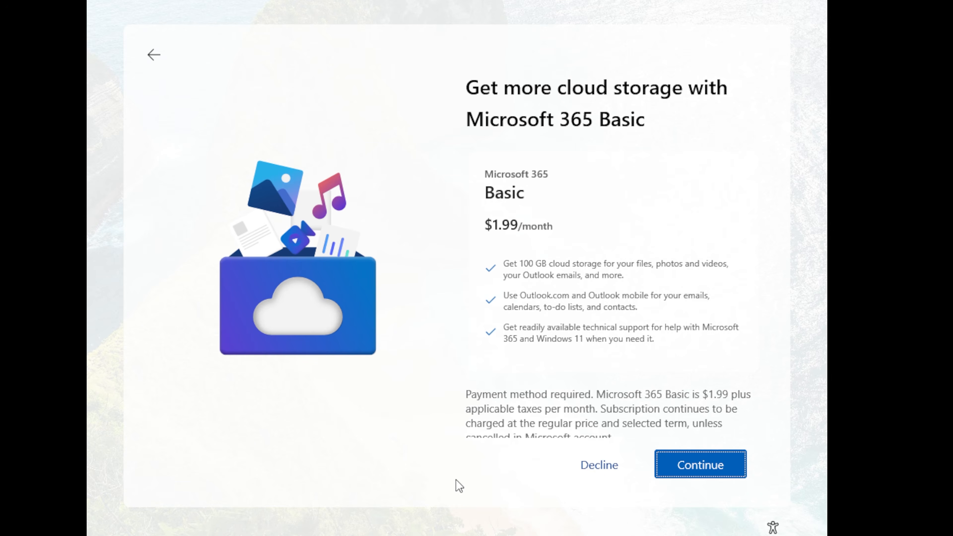
scroll(659, 370, "down", 1)
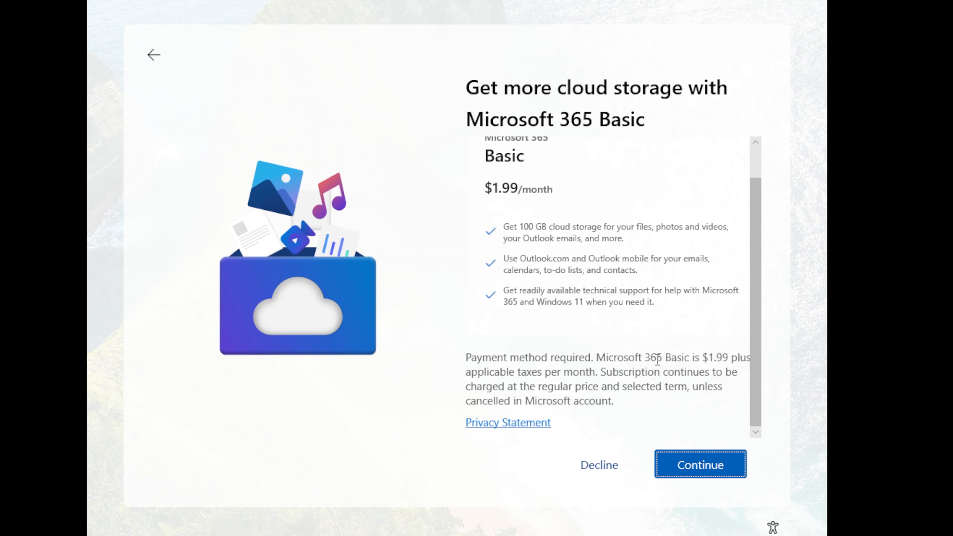
Step: Decline Microsoft 365 Basic, scroll the free Microsoft 365 benefits, and go Next
left_click(599, 465)
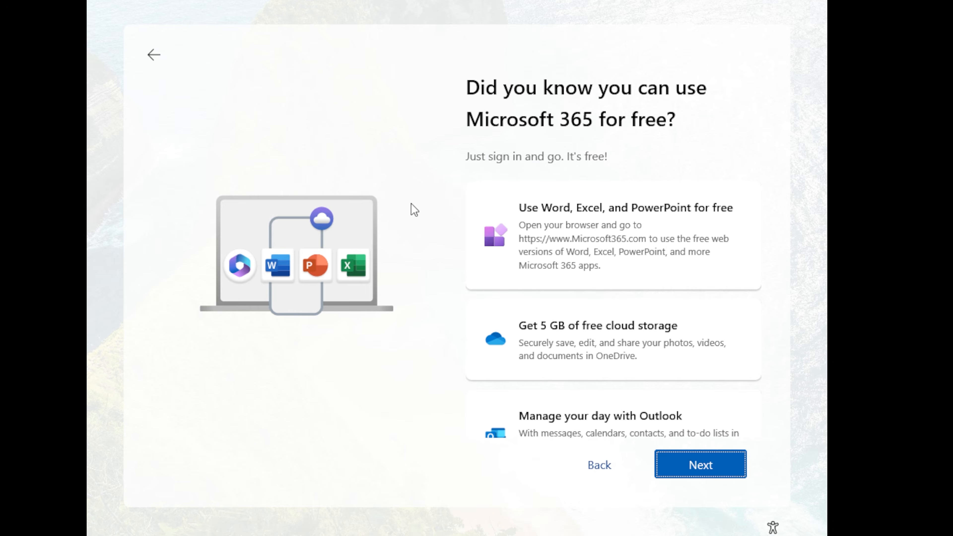
left_click_drag(757, 310, 768, 366)
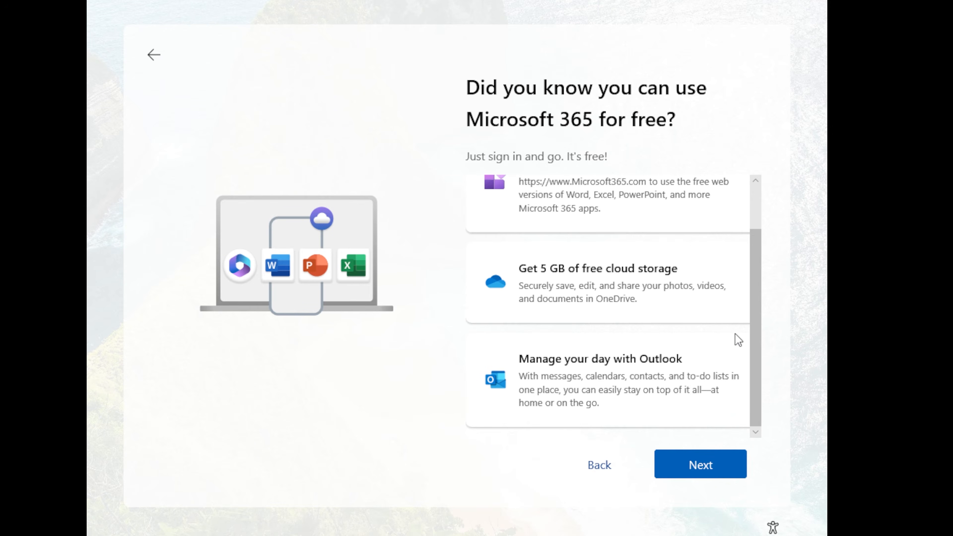
left_click_drag(758, 318, 760, 294)
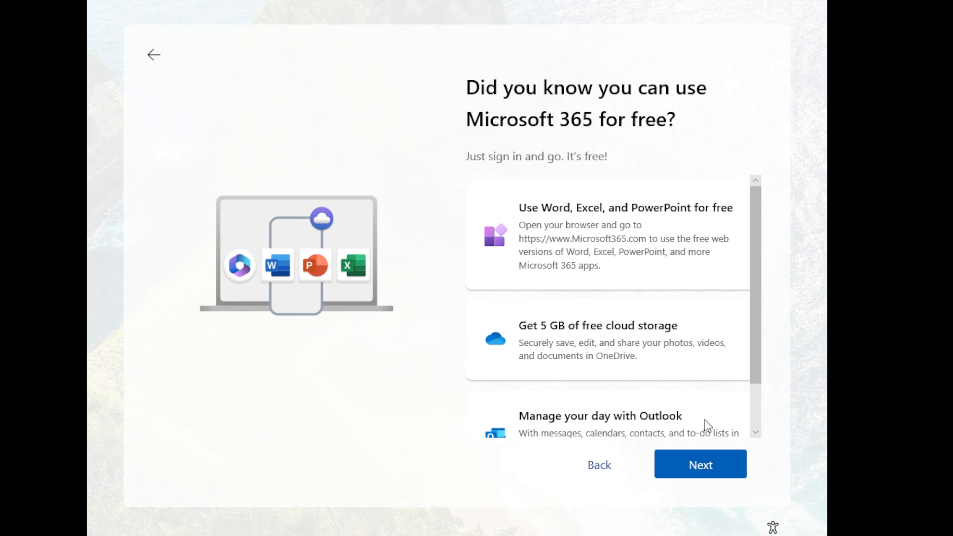
left_click(700, 475)
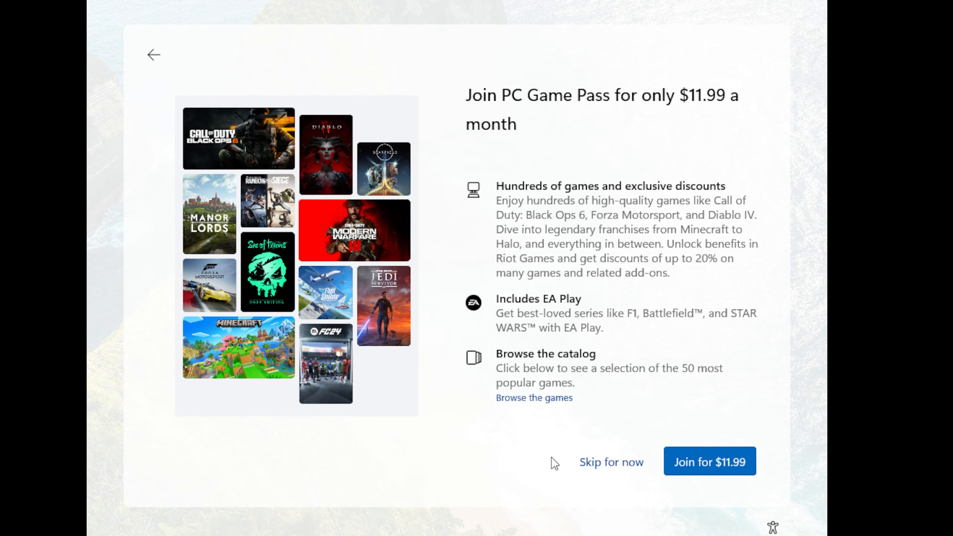
Step: Choose Skip for now on the $11.99 PC Game Pass offer
left_click(595, 460)
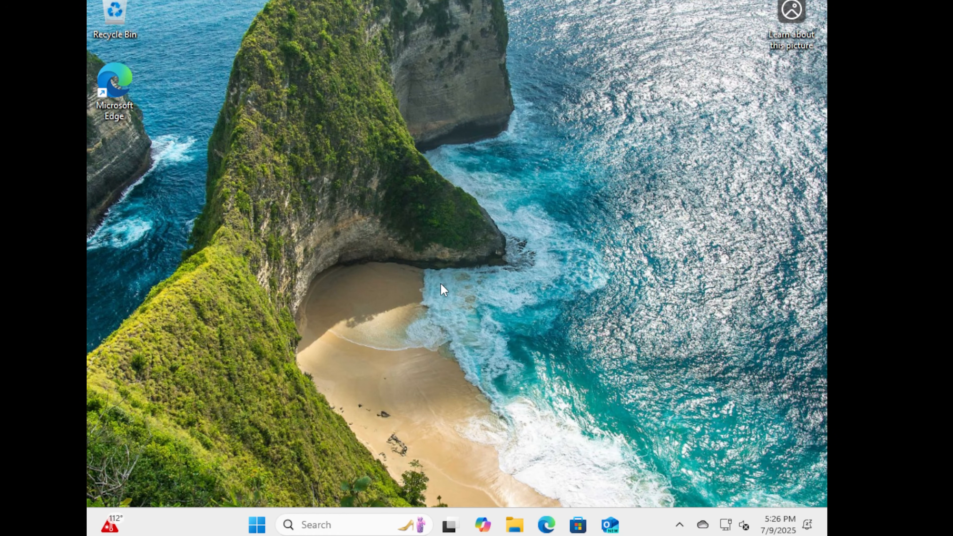
Step: Change the display resolution from 1024 × 768 to 1920 × 1080 in Display settings and keep it
right_click(402, 289)
left_click(459, 191)
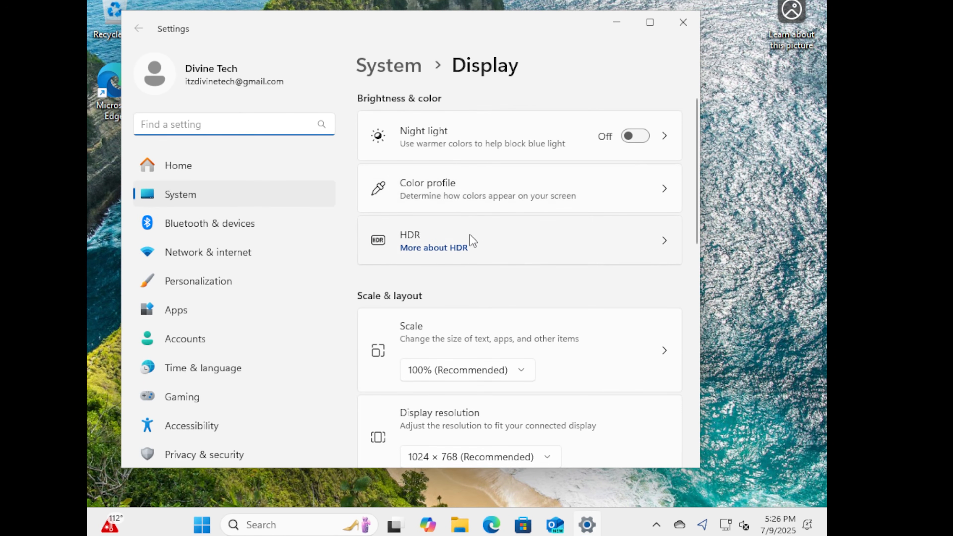
scroll(583, 289, "down", 5)
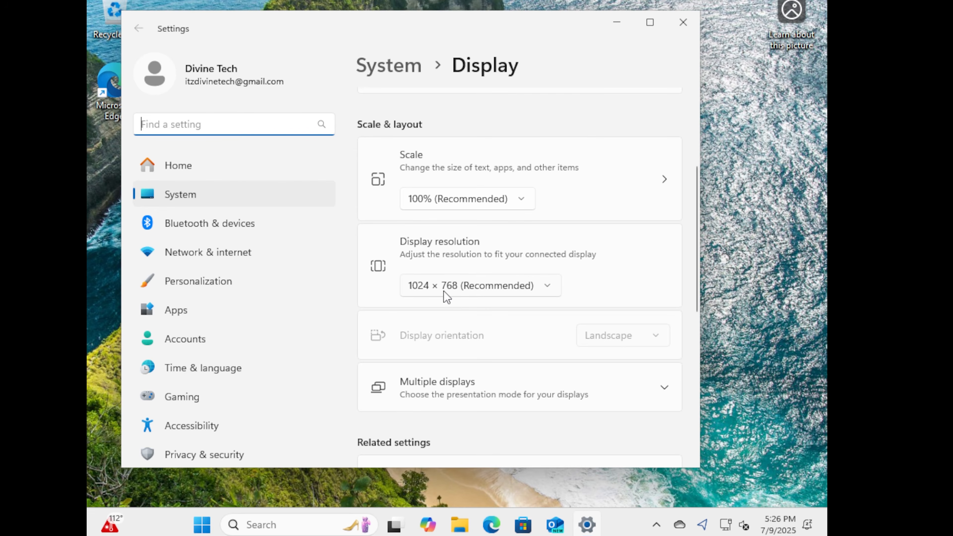
left_click(547, 286)
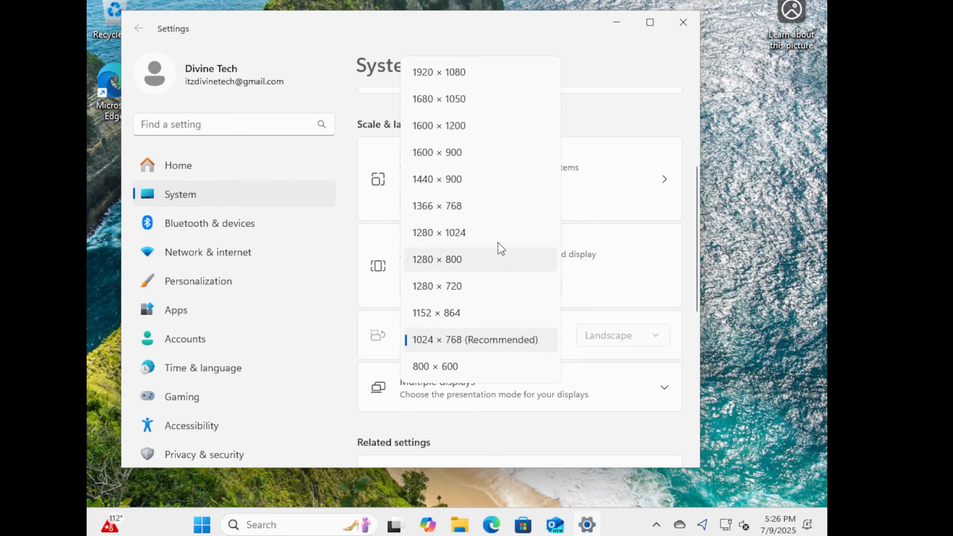
left_click(464, 73)
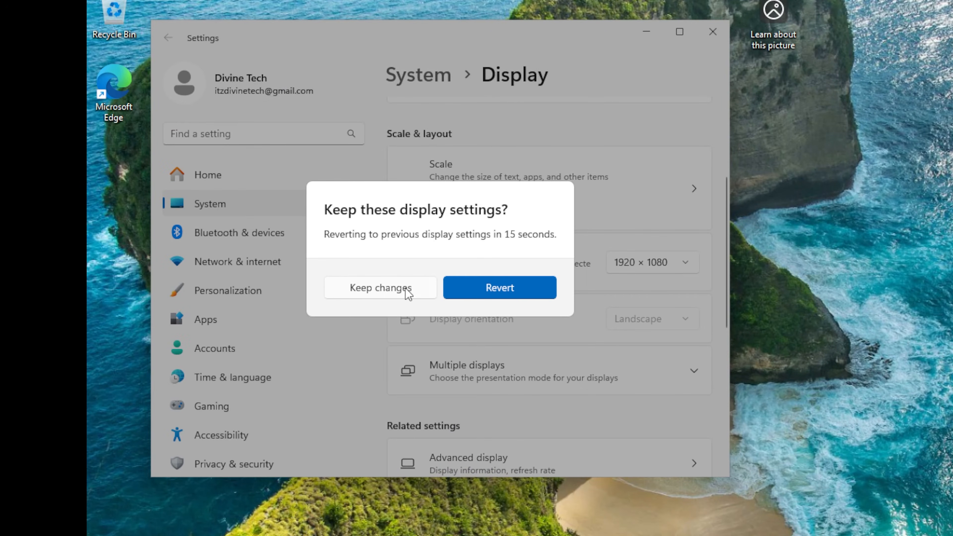
left_click(407, 292)
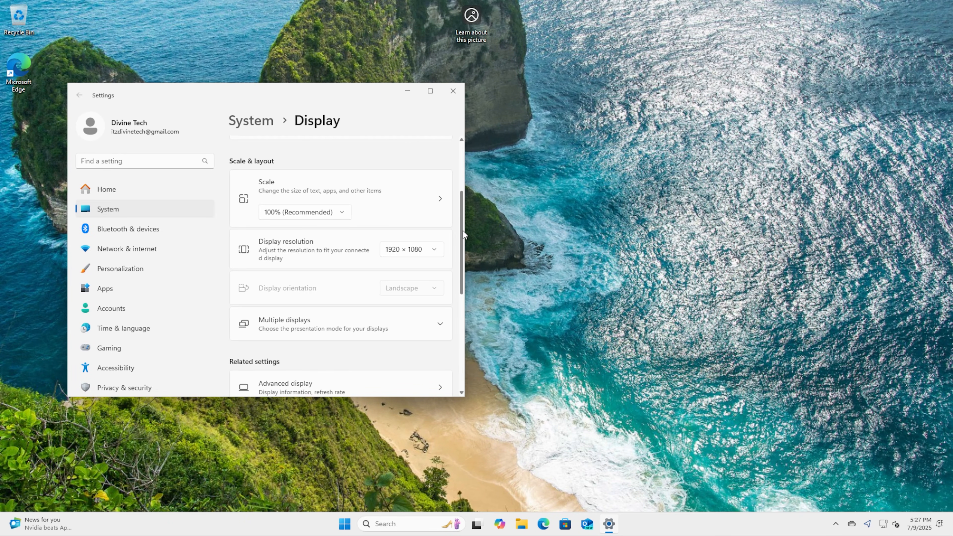
Step: Switch the display scale to 125%, then return it to 100% (Recommended)
scroll(450, 232, "down", 1)
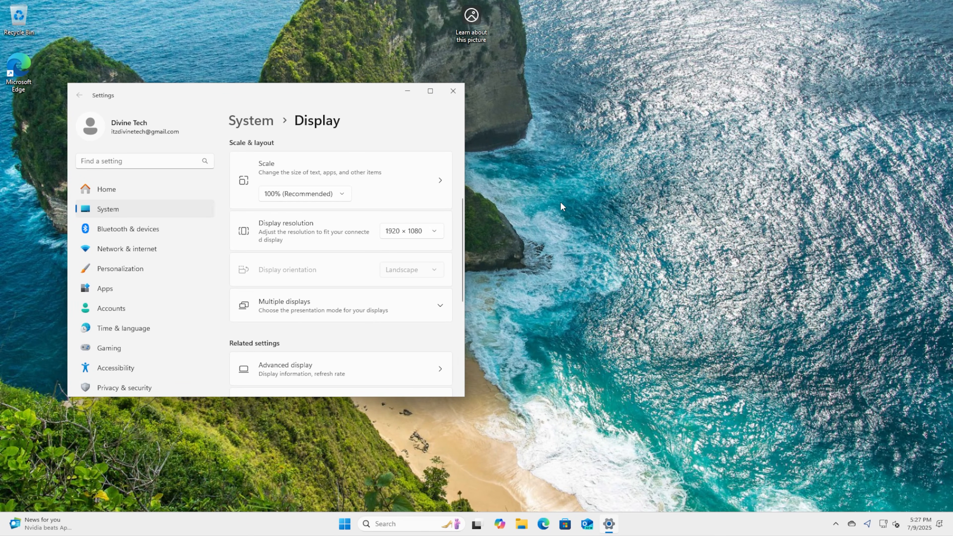
scroll(361, 226, "up", 2)
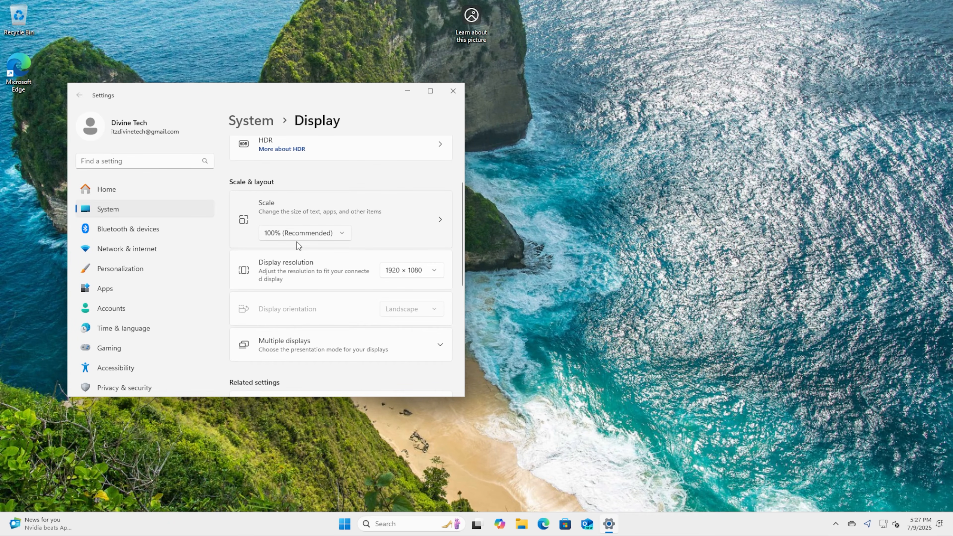
left_click(326, 232)
left_click(325, 252)
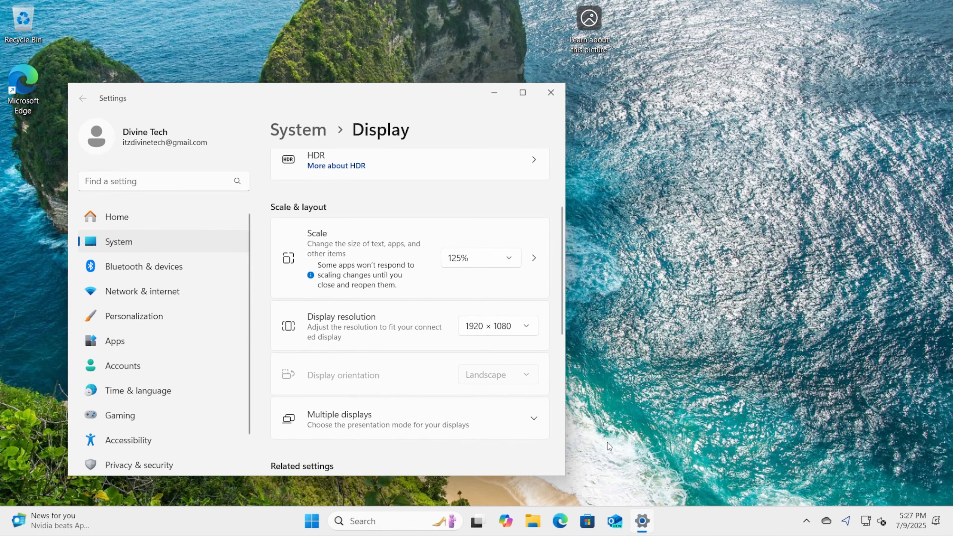
left_click(510, 259)
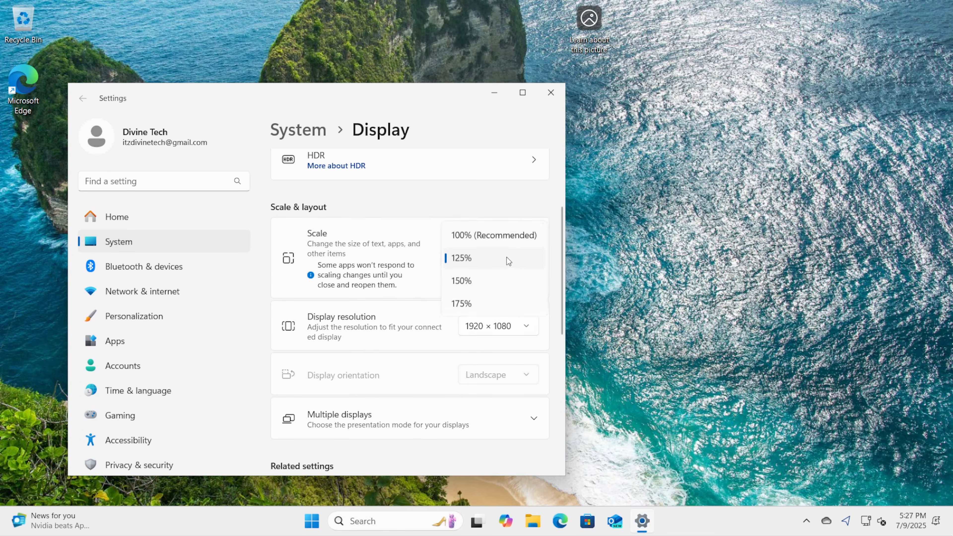
left_click(493, 240)
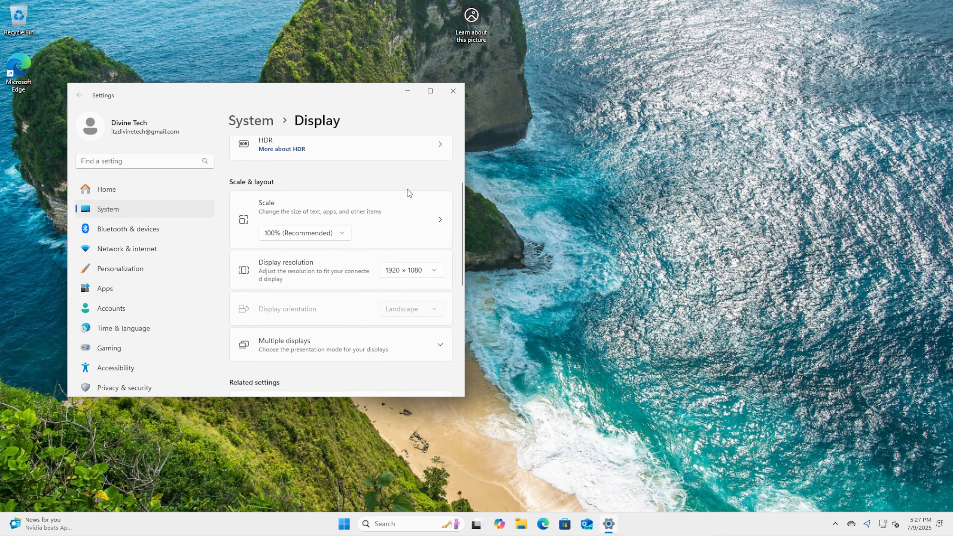
Step: View the advanced display information, then close Settings
scroll(409, 188, "down", 3)
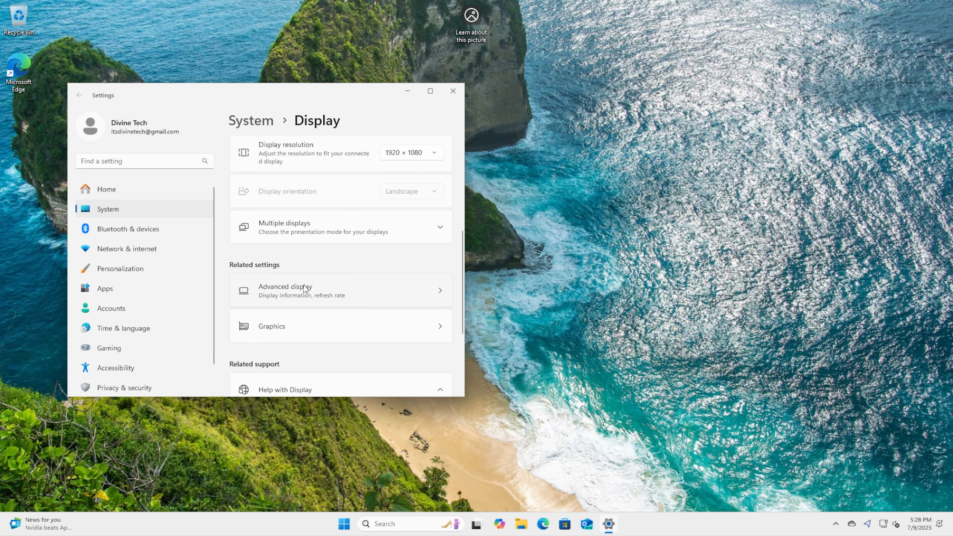
left_click(296, 290)
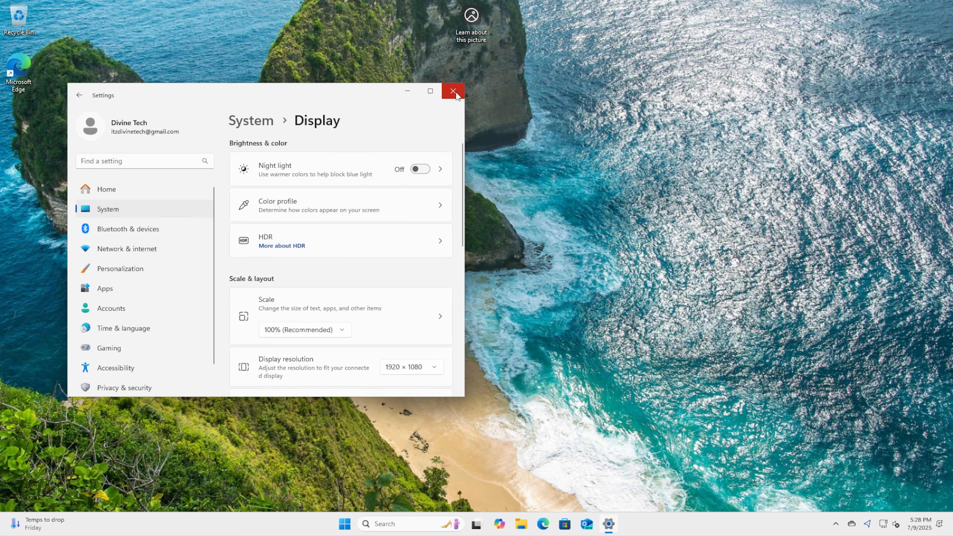
left_click(456, 92)
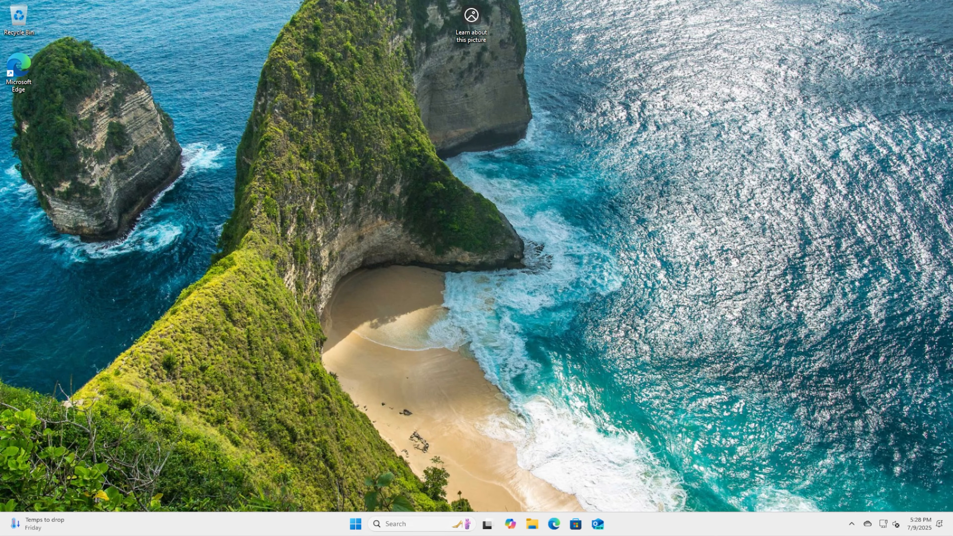
Step: Search Start for 'windows update' and open the Check for updates settings page
left_click(357, 525)
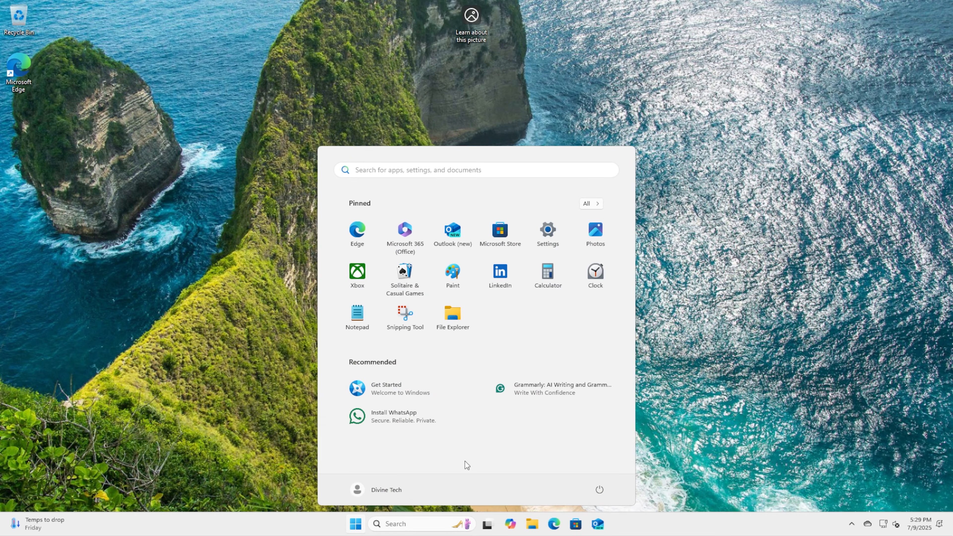
key("super")
key("super")
key("super")
key("super")
type("window")
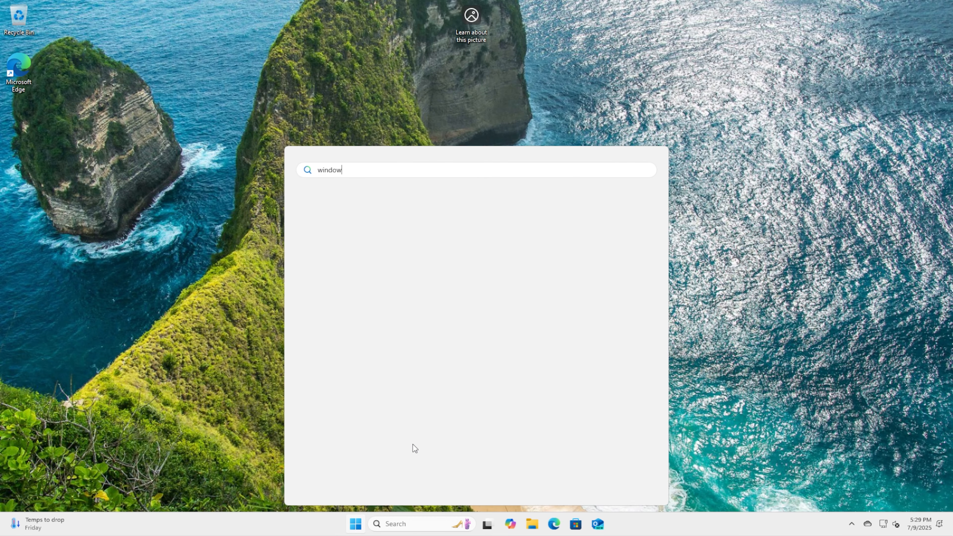
type("s update")
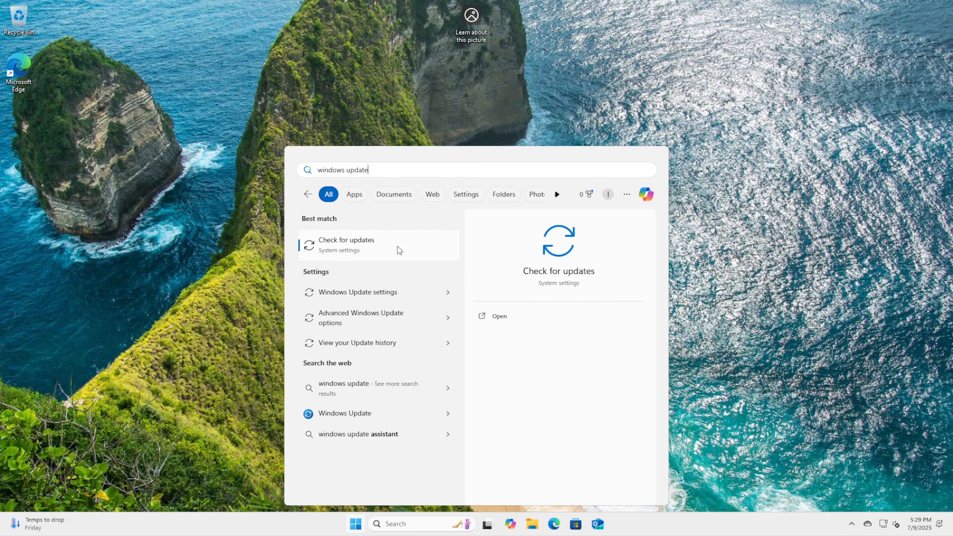
left_click(353, 243)
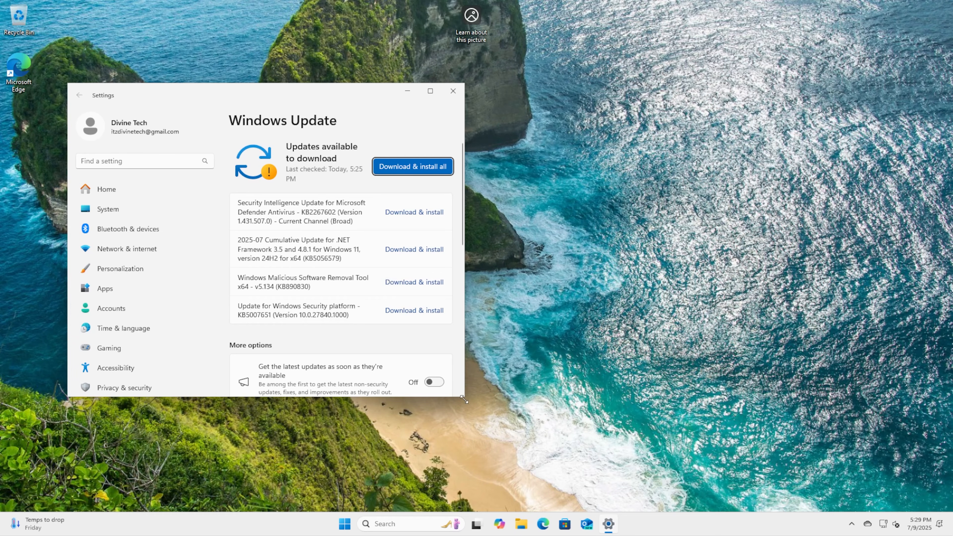
Step: Enlarge the Settings window, install all four pending updates, then check for updates again
left_click_drag(464, 399, 612, 494)
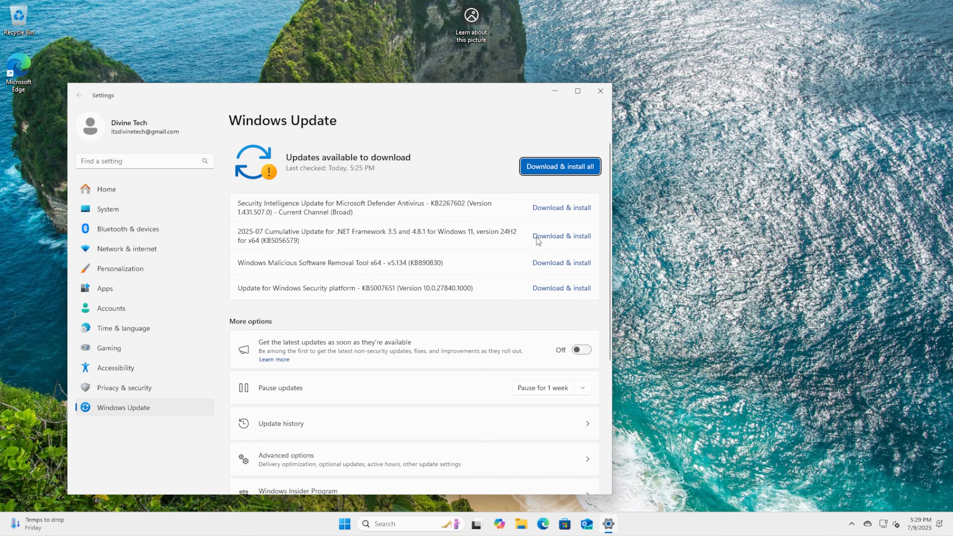
left_click(566, 170)
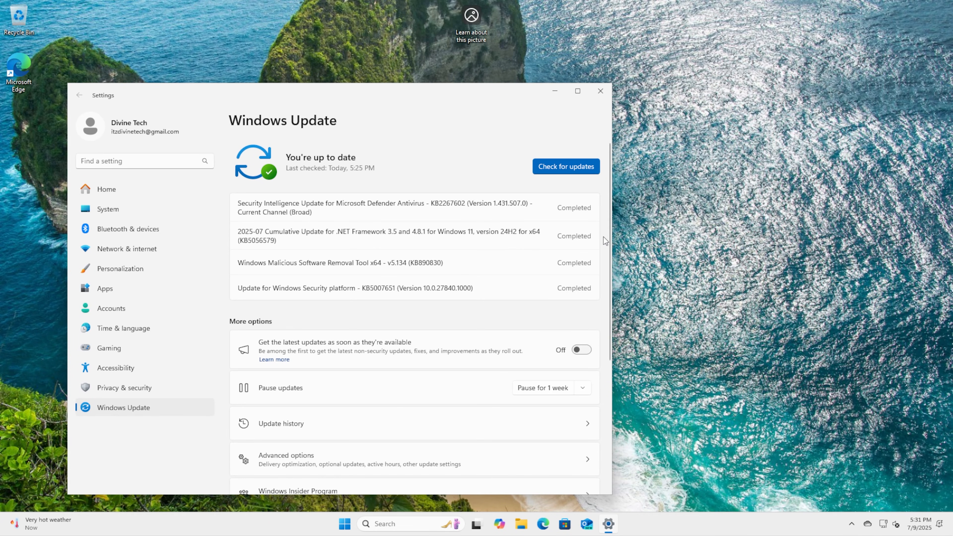
left_click(565, 166)
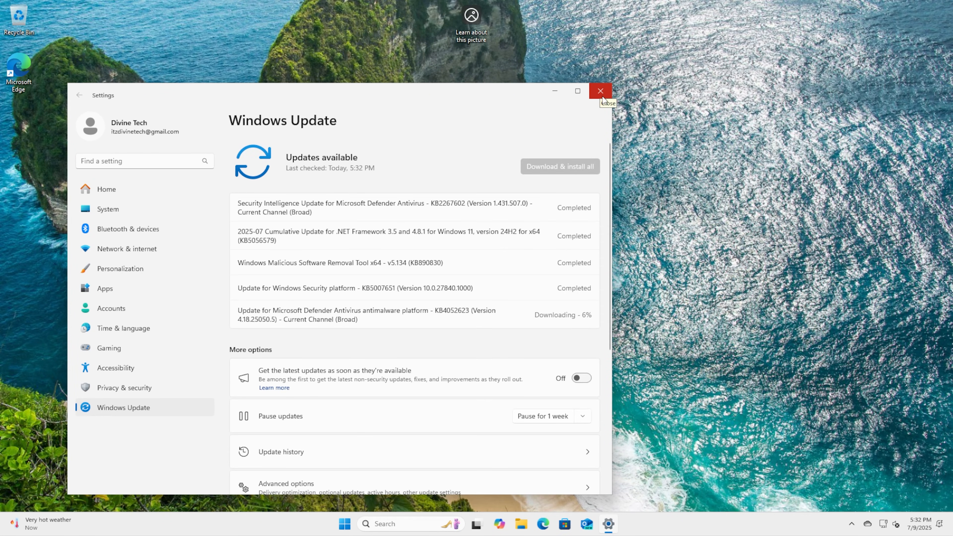
Step: Close the Windows Update settings window, leaving the desktop with the Start menu toggled
left_click(601, 92)
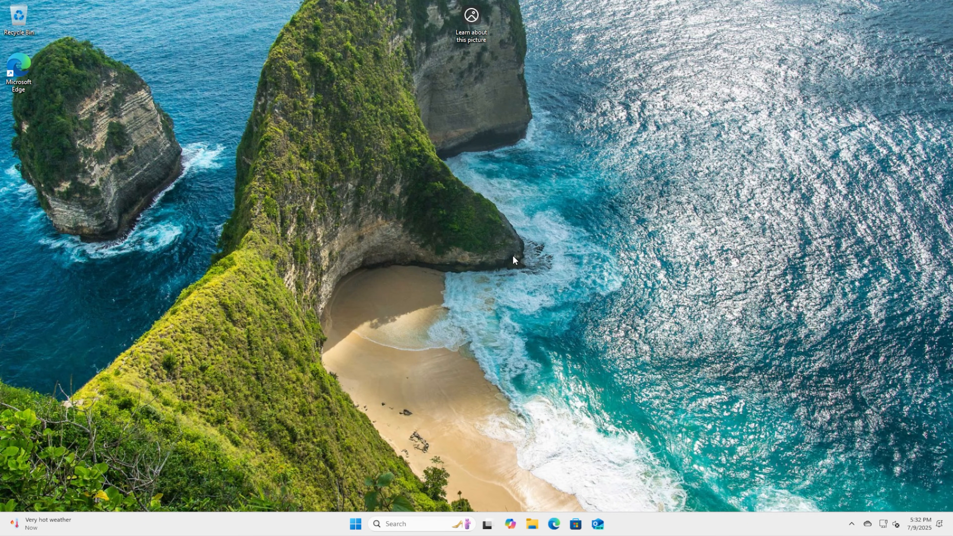
left_click(356, 525)
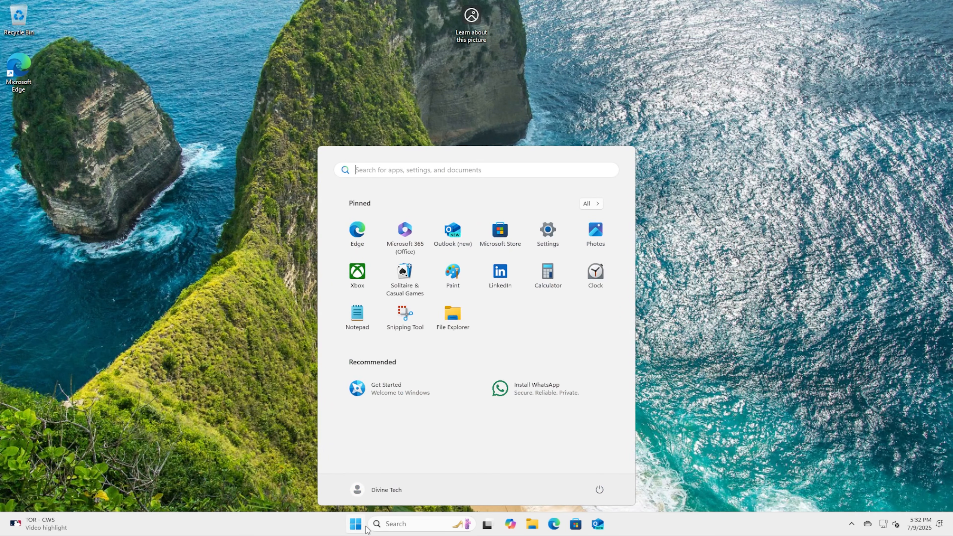
left_click(357, 525)
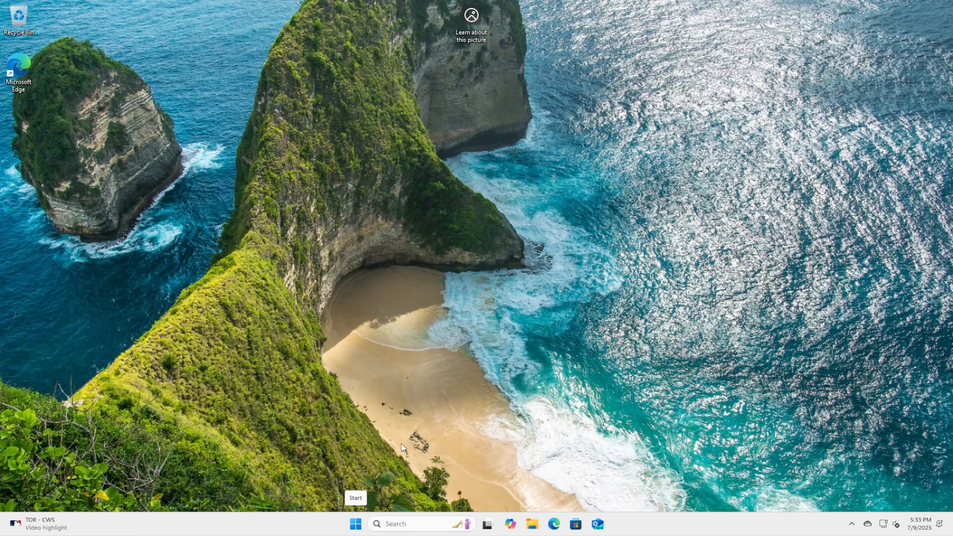
left_click(355, 526)
left_click(356, 527)
Step: Open Device Manager from the system tools quick list, then close it again
right_click(356, 527)
left_click(356, 528)
left_click(356, 528)
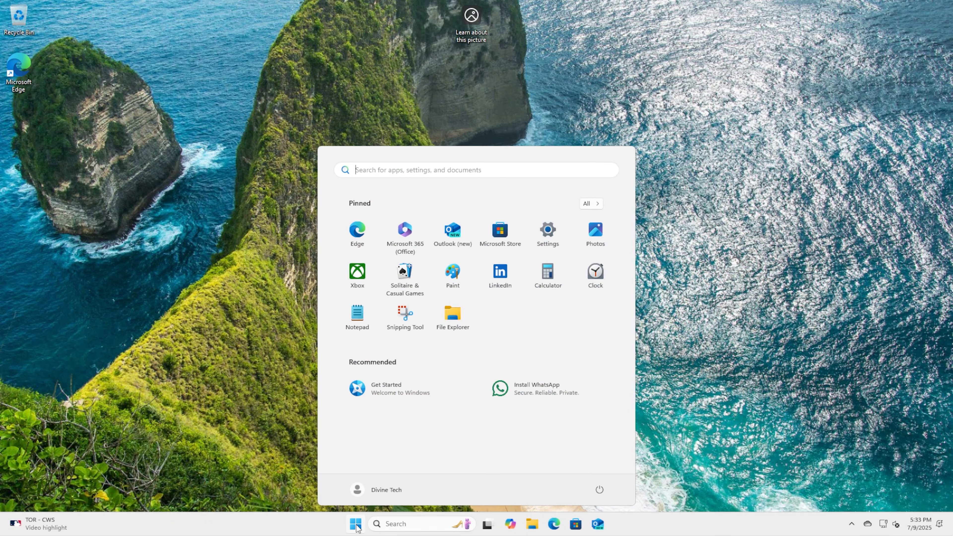
right_click(357, 528)
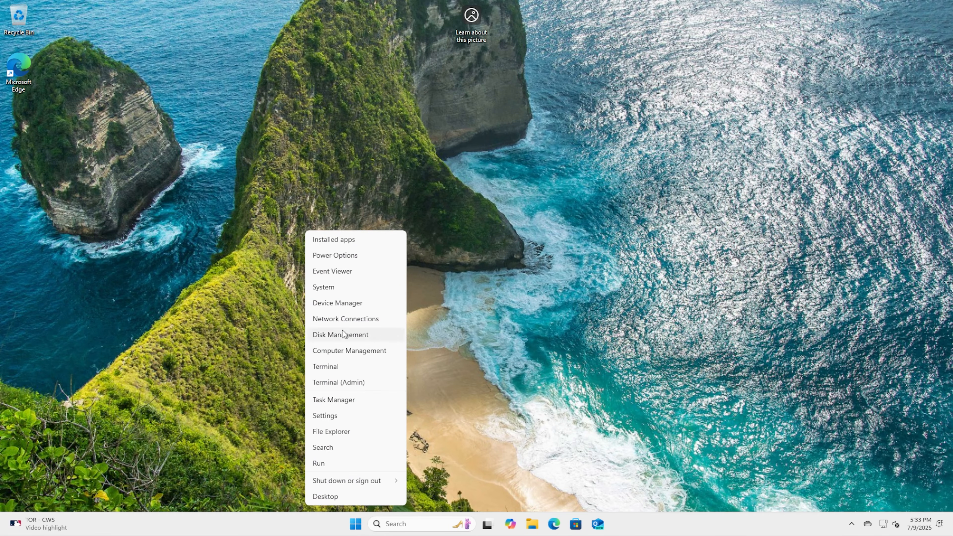
left_click(343, 306)
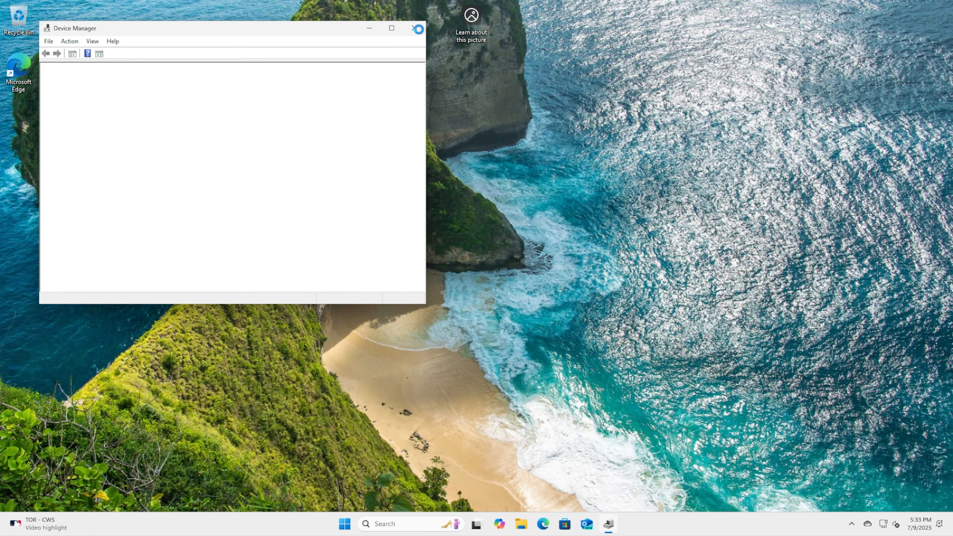
left_click(415, 28)
left_click(355, 523)
left_click(355, 523)
Step: Search Start for 'device manager' and open it
left_click(355, 524)
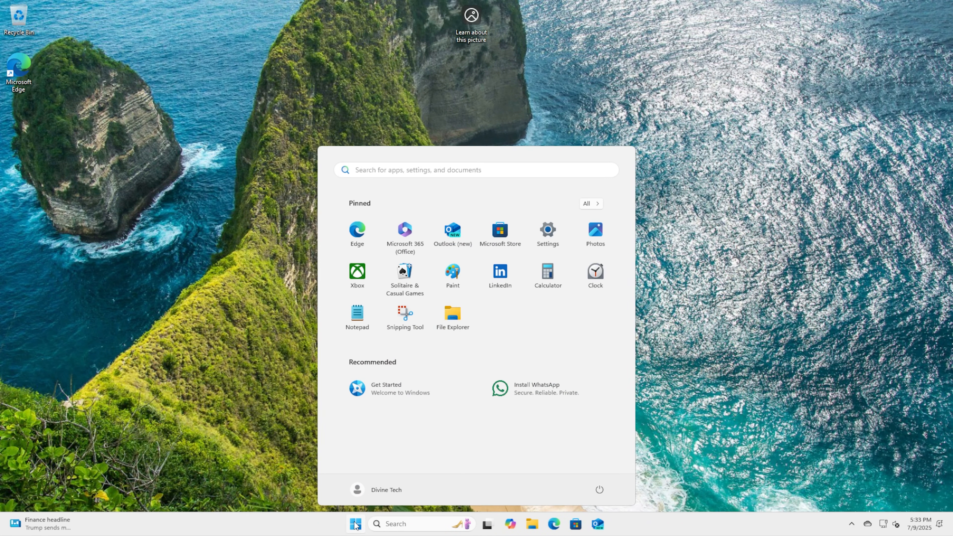
type("device manager")
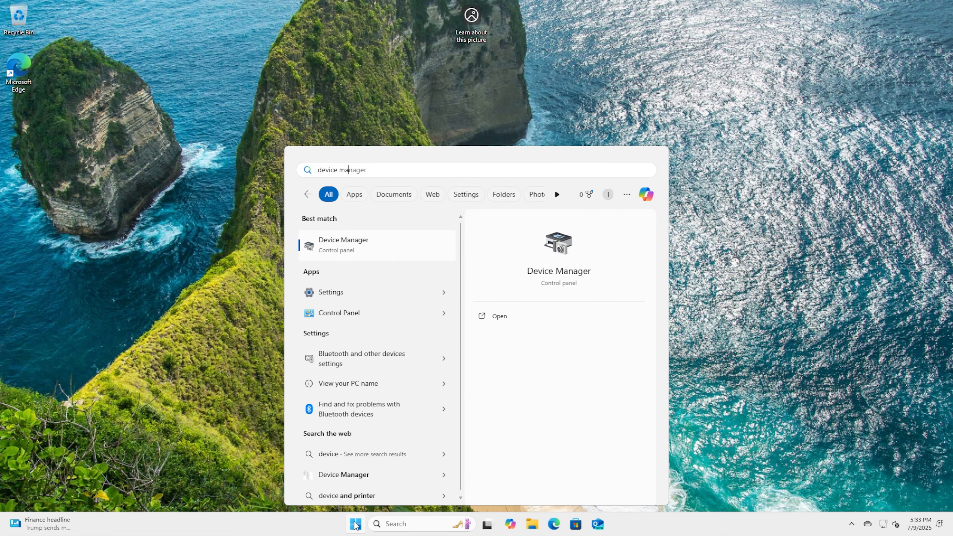
key("Return")
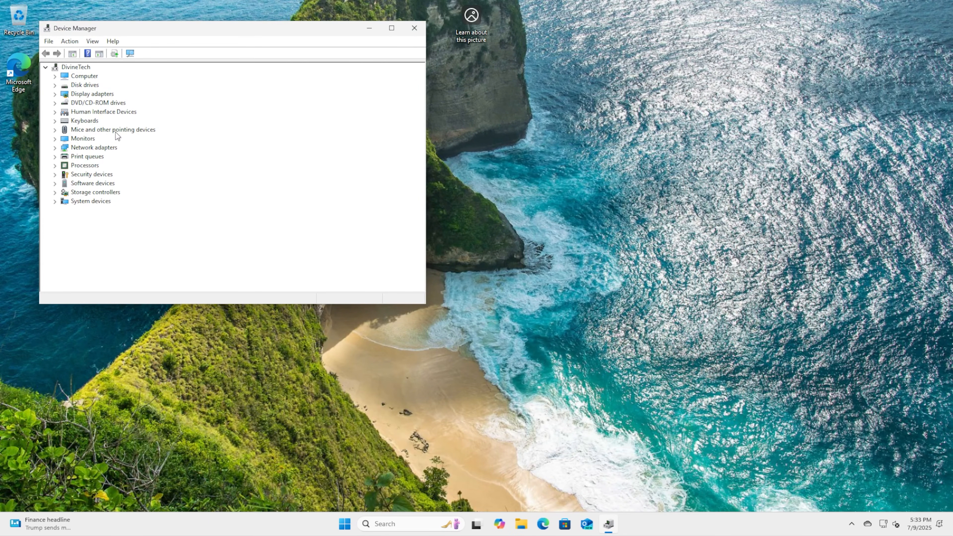
Step: Scan the whole computer for hardware changes from its root entry
left_click(77, 67)
right_click(77, 67)
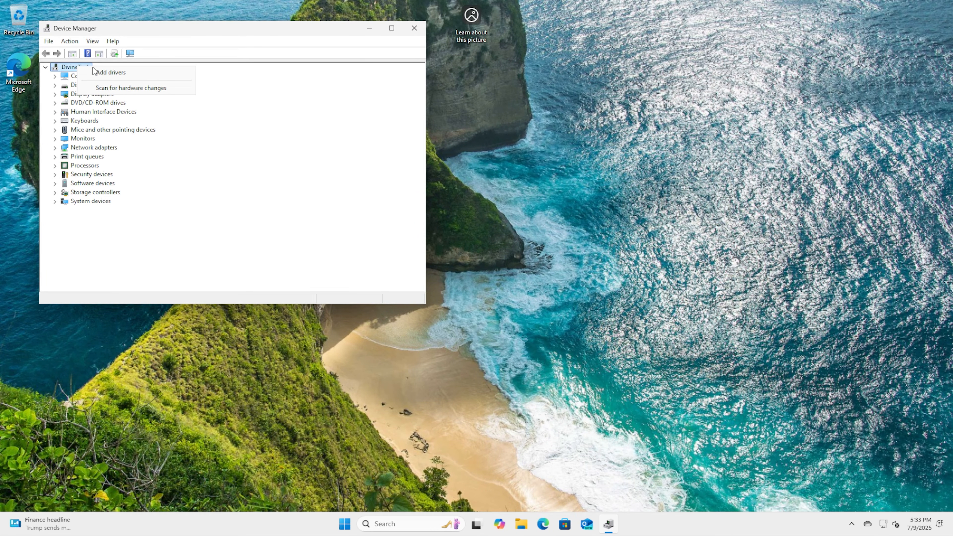
left_click(67, 68)
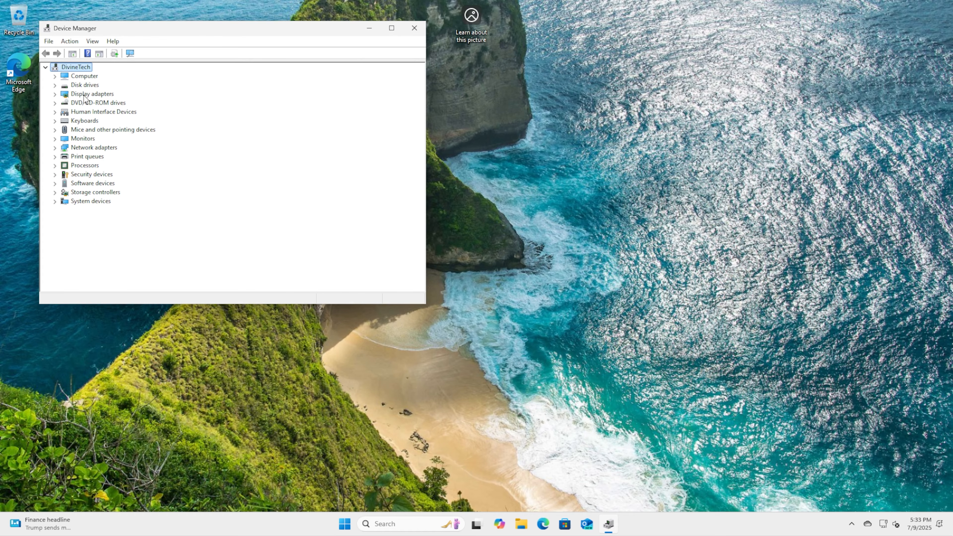
right_click(75, 68)
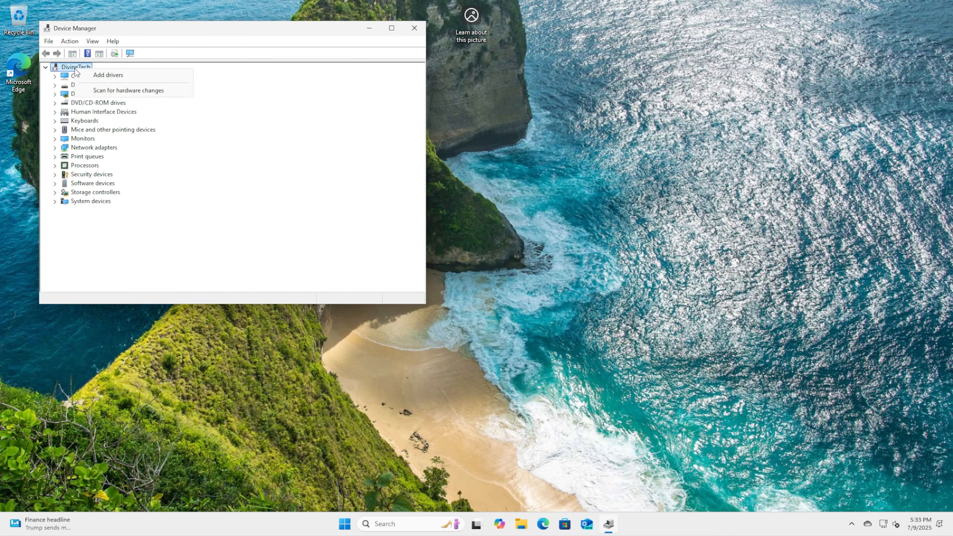
left_click(108, 91)
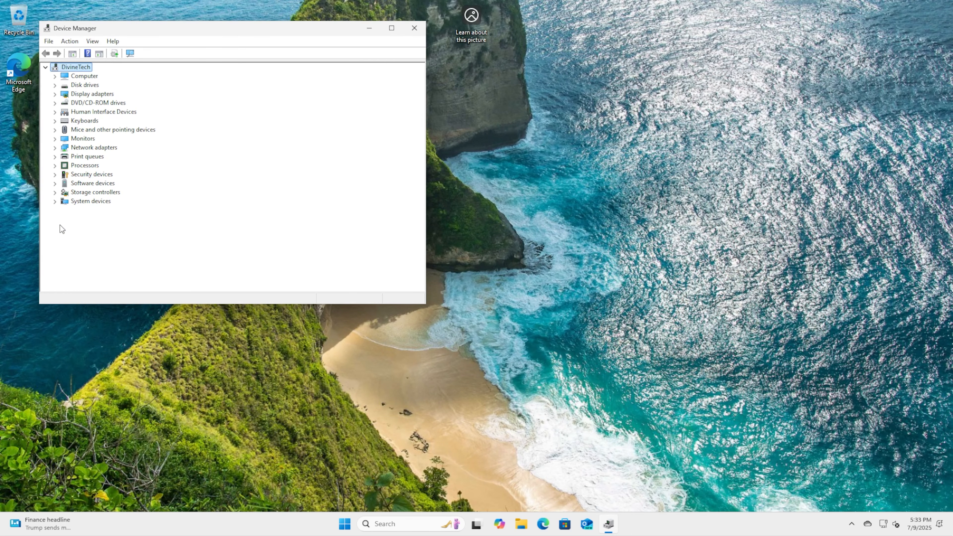
Step: Expand Display adapters and DVD/CD-ROM drives to check the devices, then collapse them
left_click(55, 94)
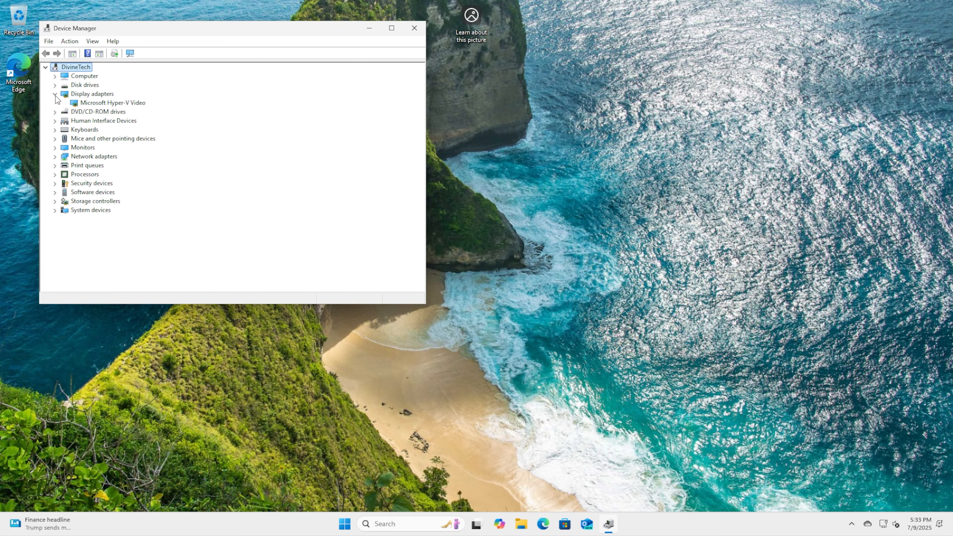
left_click(55, 111)
left_click(54, 112)
left_click(55, 94)
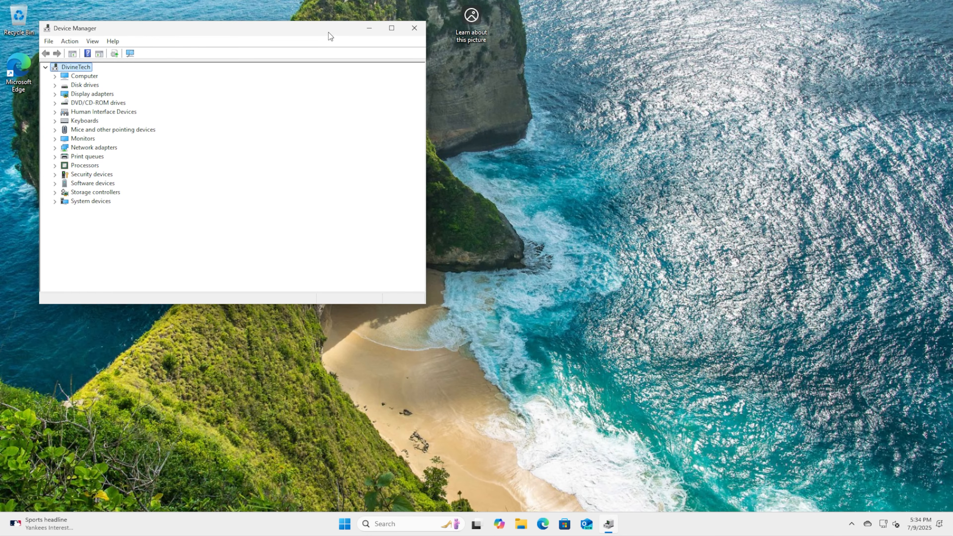
Step: Nudge the Device Manager window aside and close it
left_click_drag(329, 32, 322, 44)
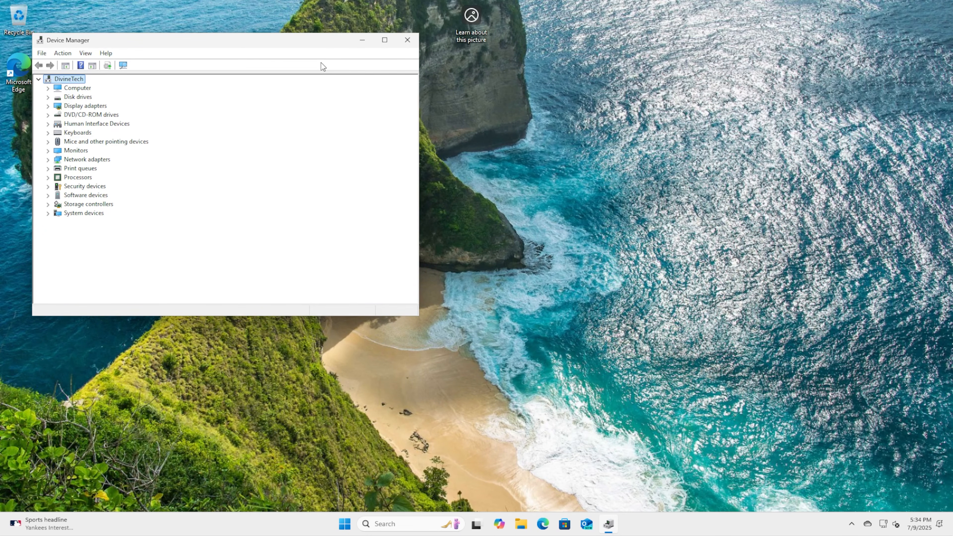
left_click(407, 40)
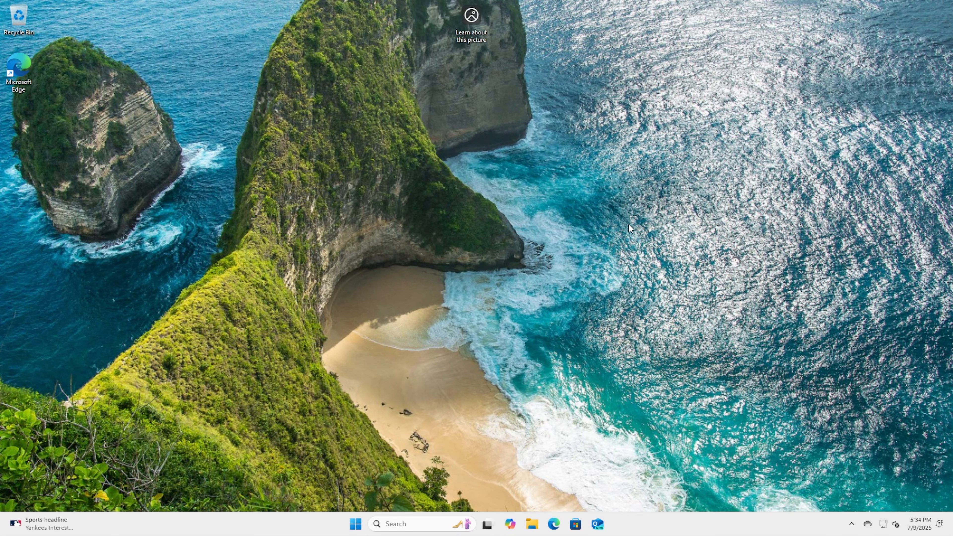
left_click(355, 524)
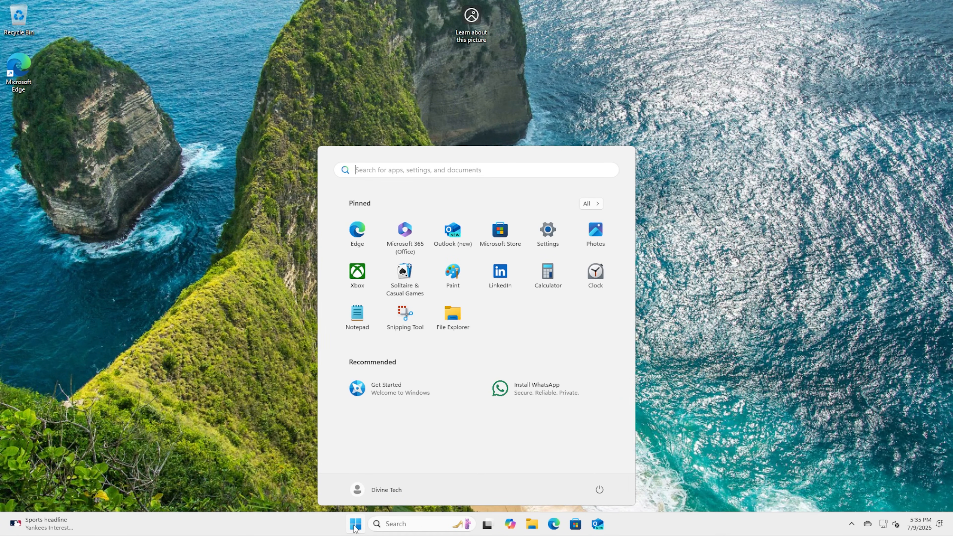
Step: Search Start for 'activate' and open Activation settings showing Windows 11 Home not active
type("activate")
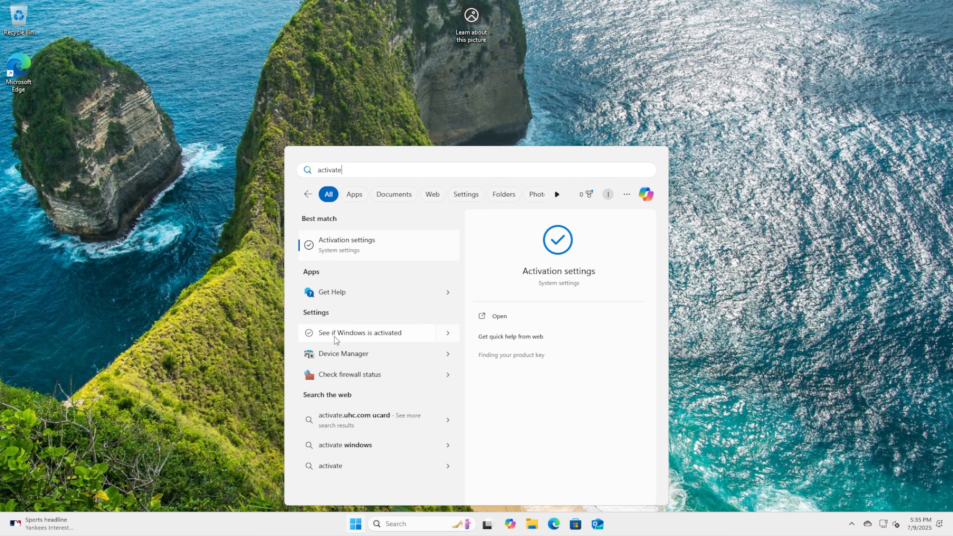
left_click(347, 245)
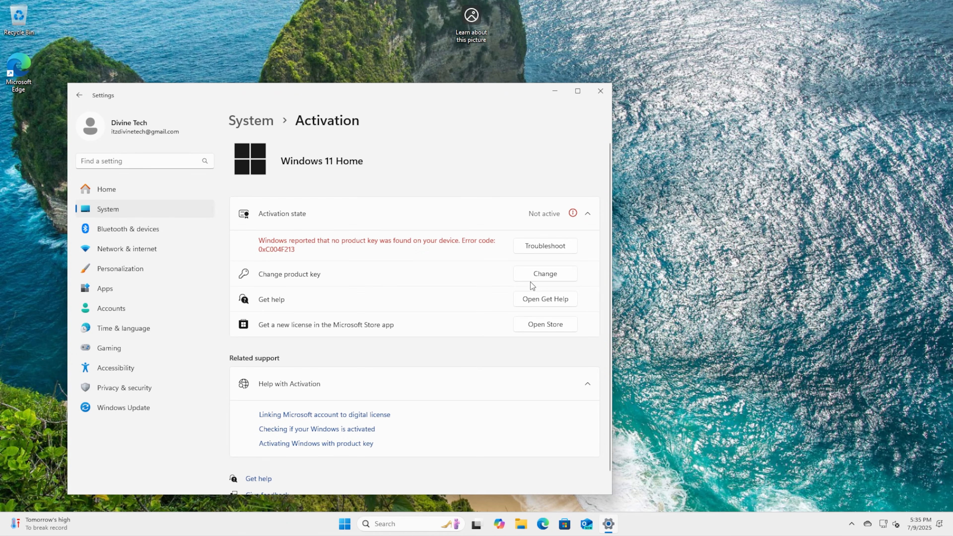
Step: Cancel the product key prompt, review the activation state details, then close Settings
left_click(549, 274)
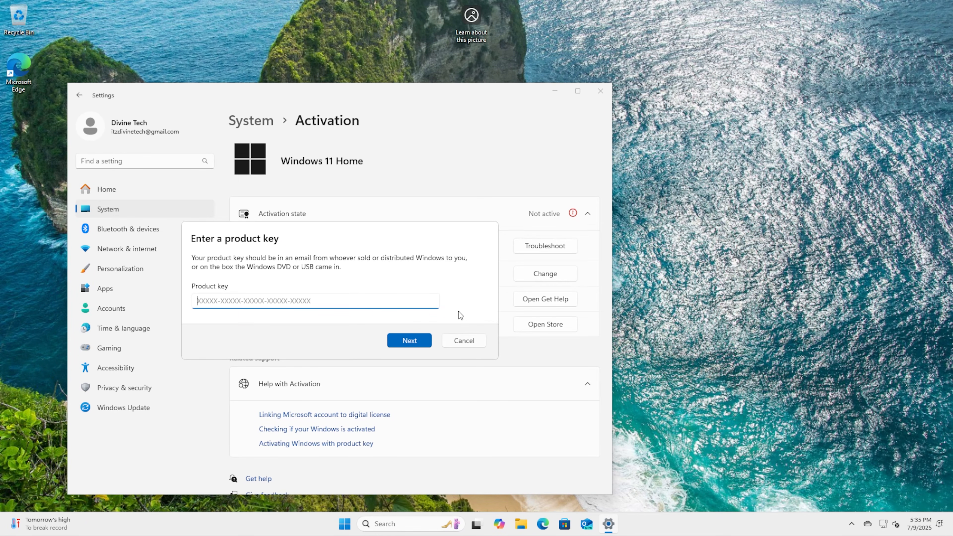
left_click(467, 344)
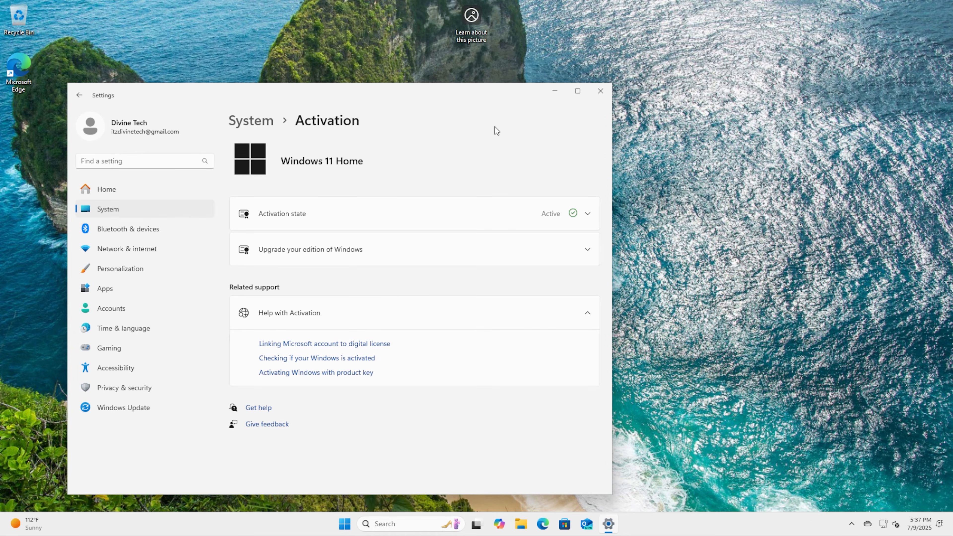
left_click(589, 215)
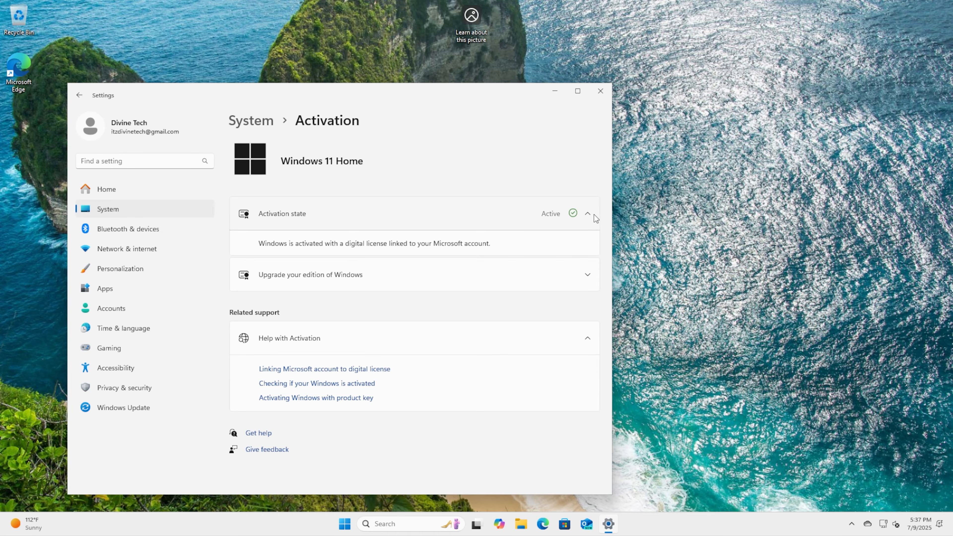
left_click(592, 214)
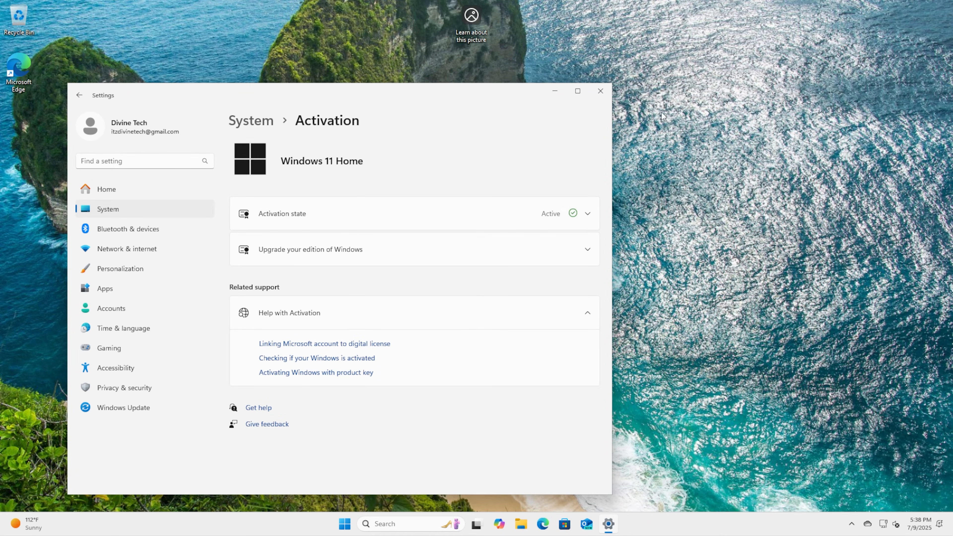
left_click(600, 91)
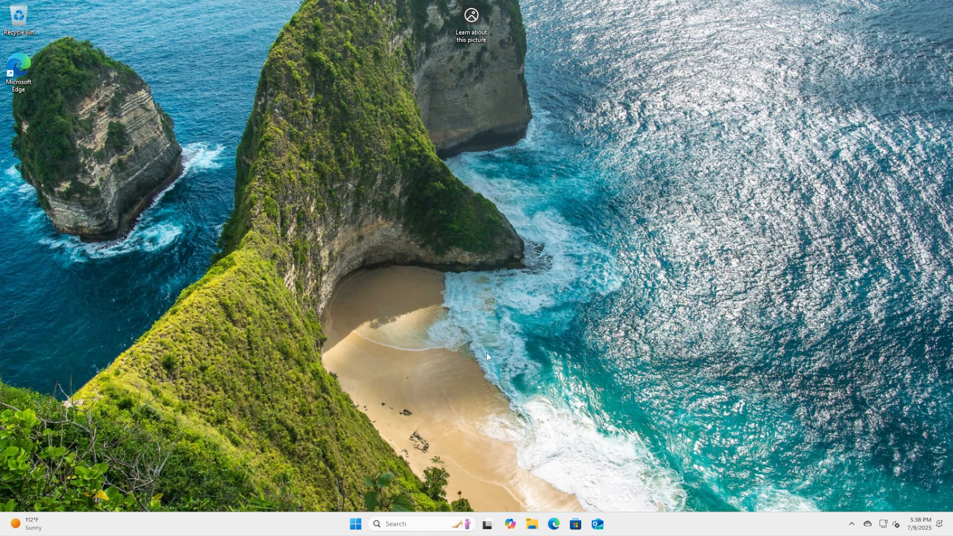
Step: Find Solitaire & Casual Games in All apps and uninstall it
left_click(357, 526)
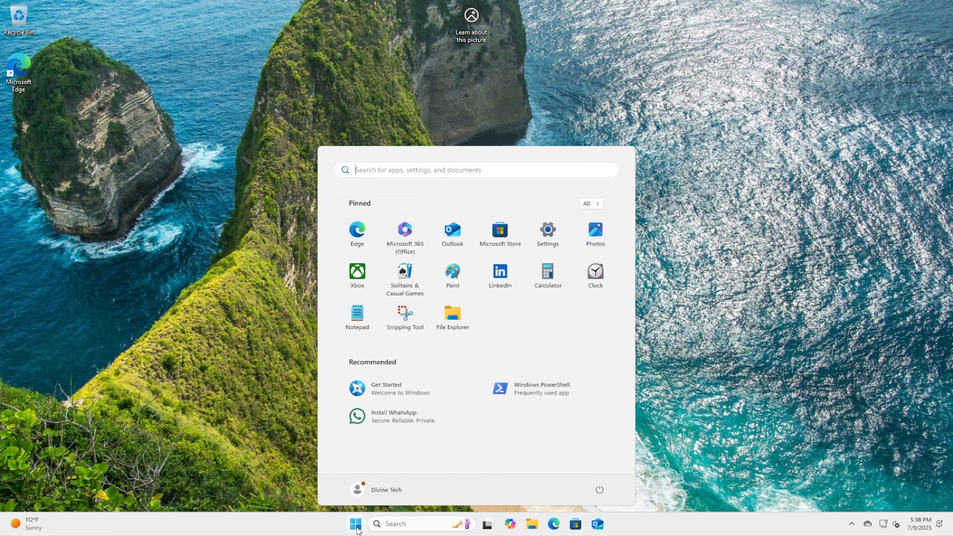
left_click(589, 204)
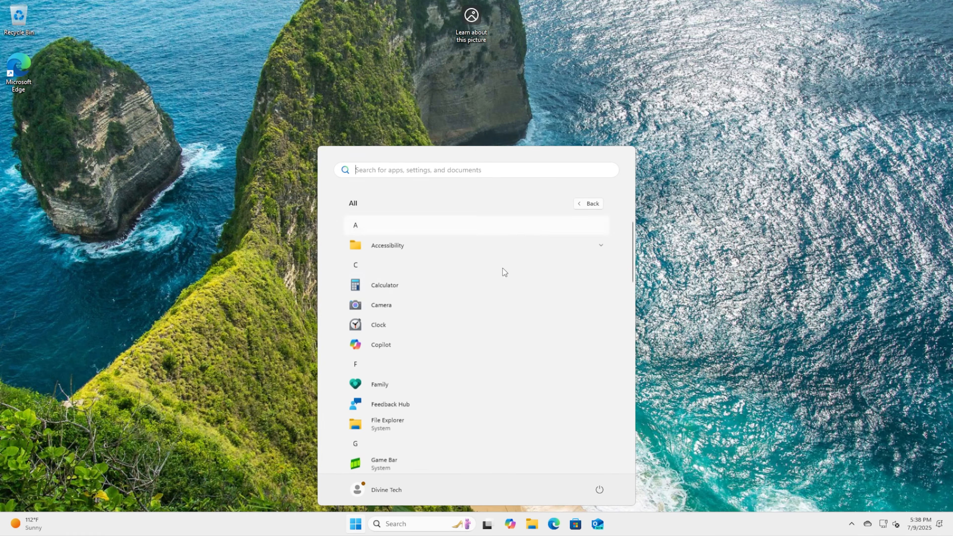
scroll(487, 311, "down", 10)
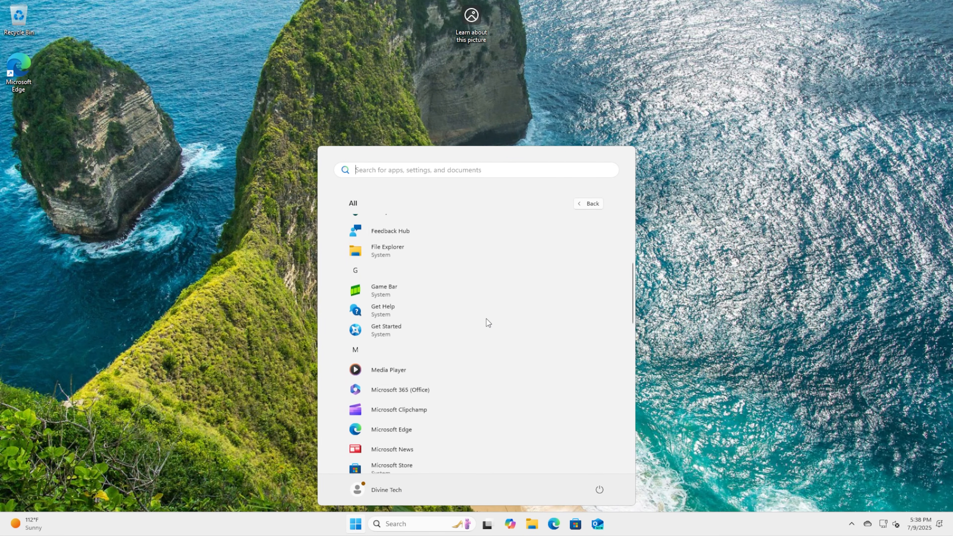
scroll(492, 322, "down", 8)
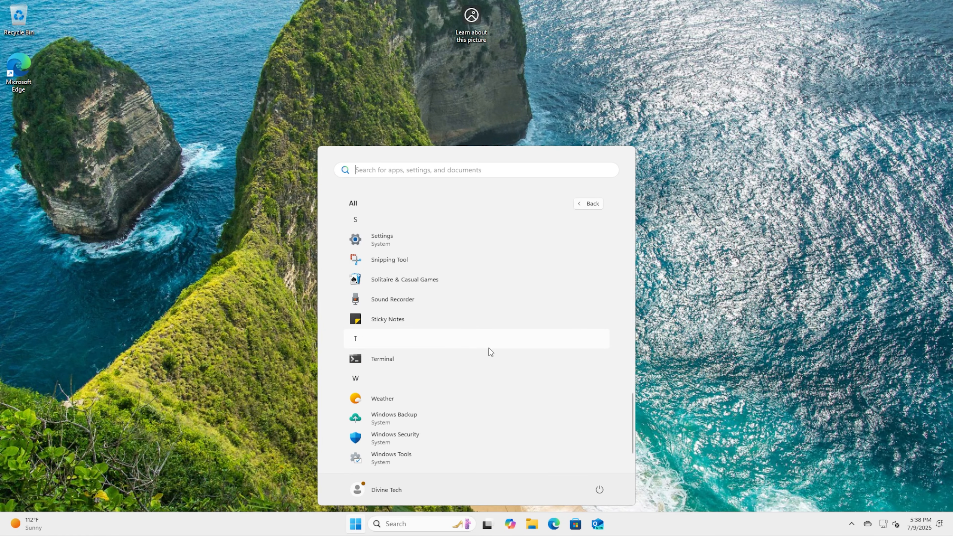
scroll(489, 348, "down", 2)
scroll(472, 377, "up", 10)
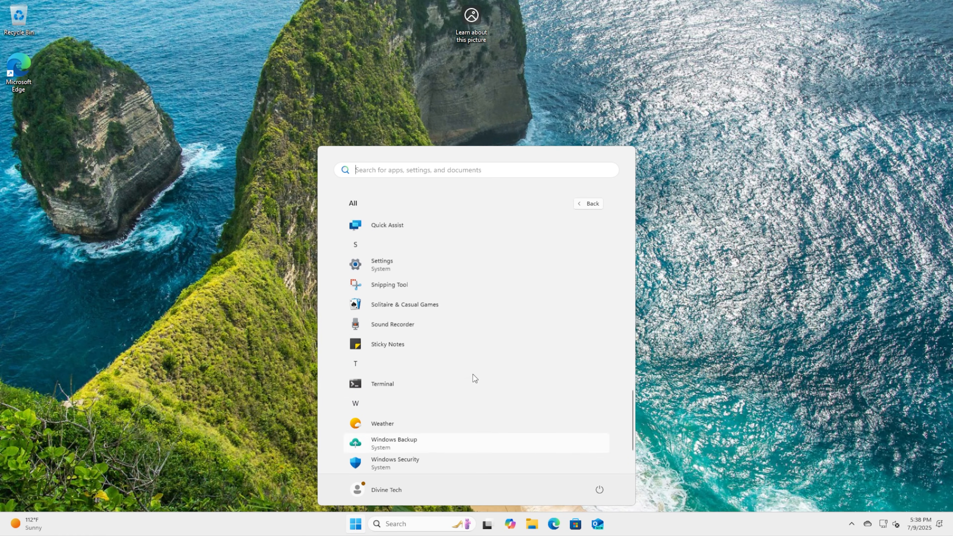
scroll(471, 375, "up", 3)
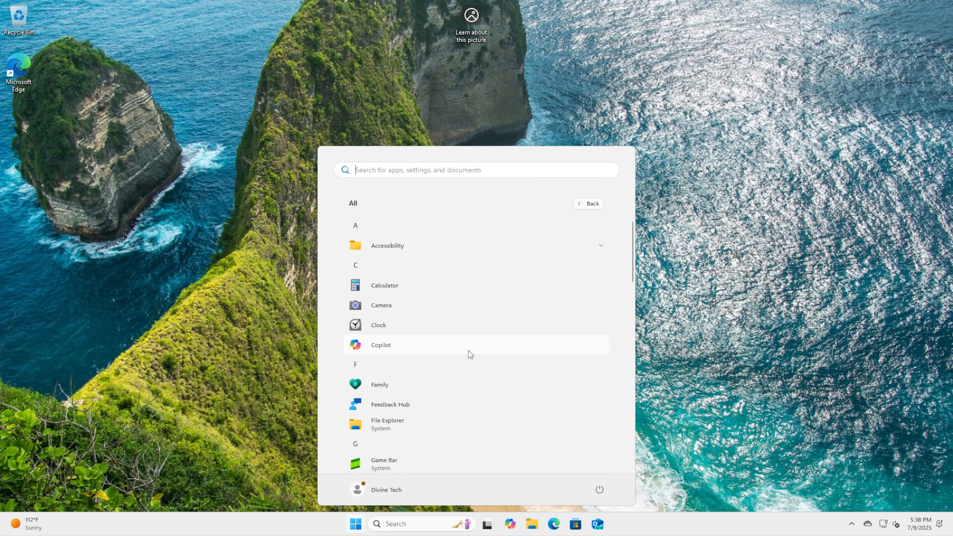
scroll(470, 350, "down", 5)
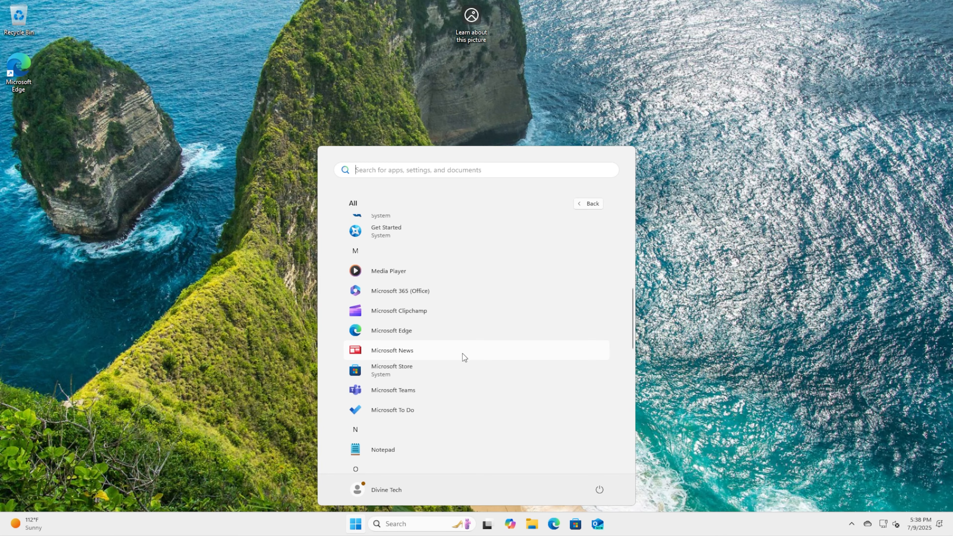
scroll(466, 353, "down", 2)
scroll(456, 357, "down", 5)
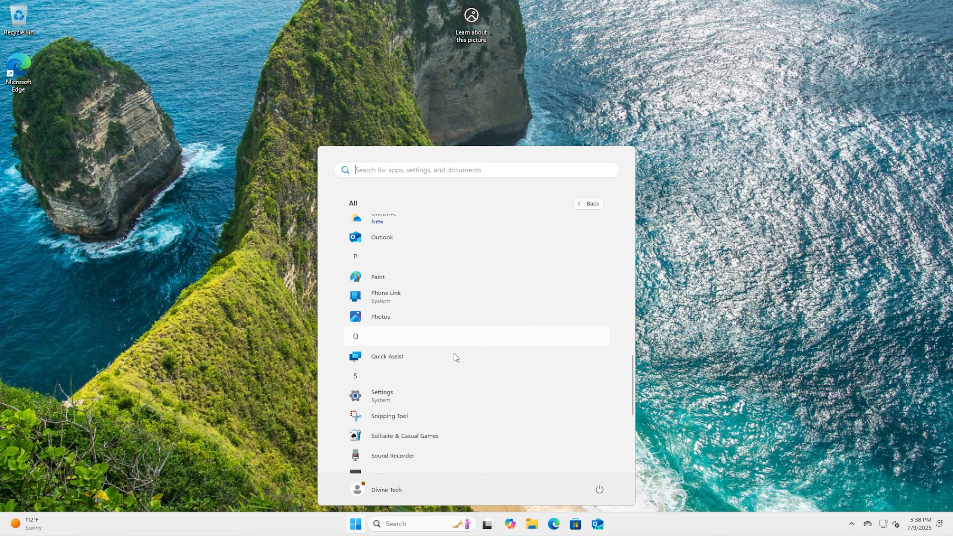
scroll(454, 357, "down", 1)
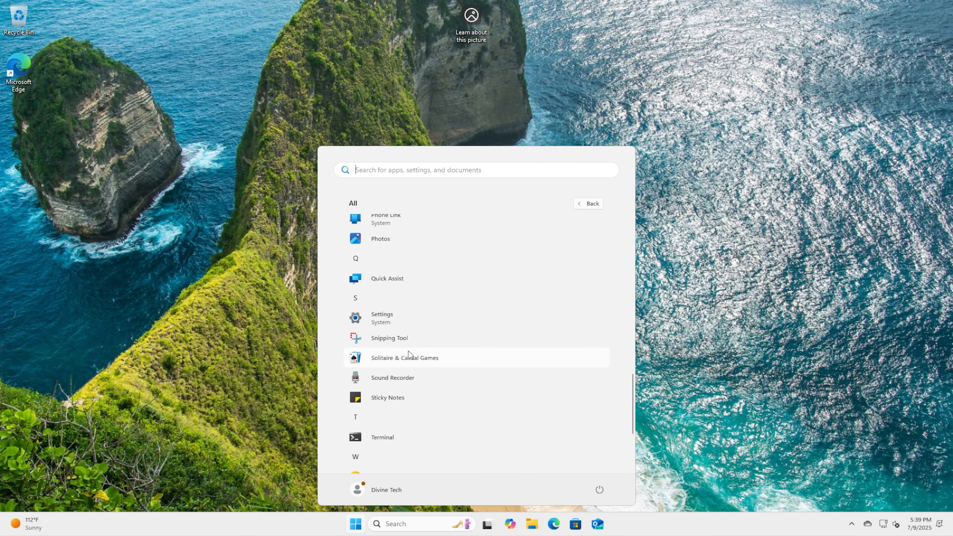
right_click(390, 359)
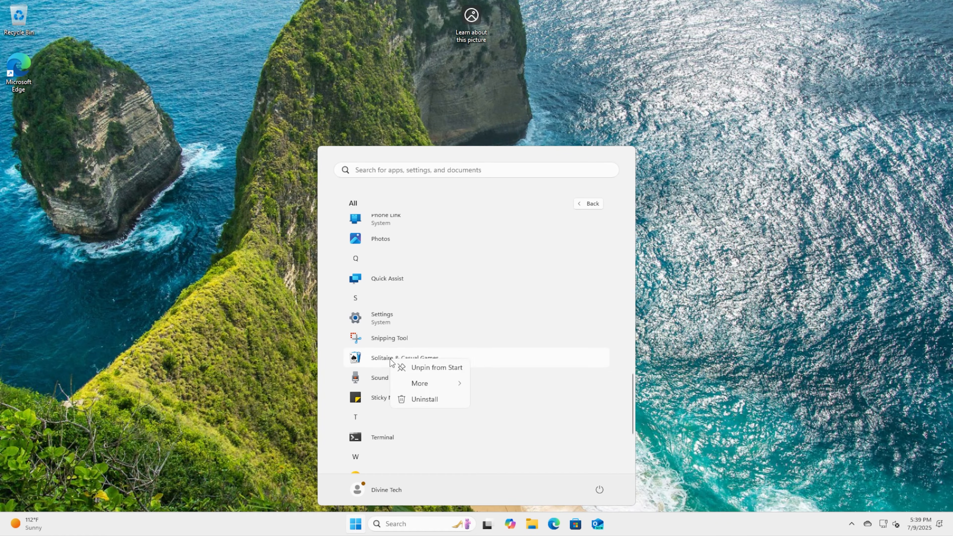
left_click(418, 402)
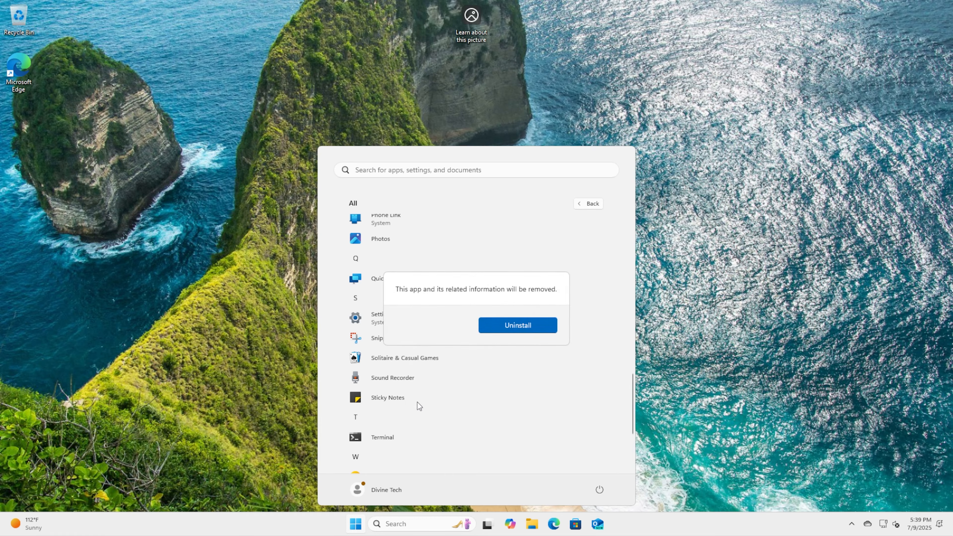
left_click(531, 327)
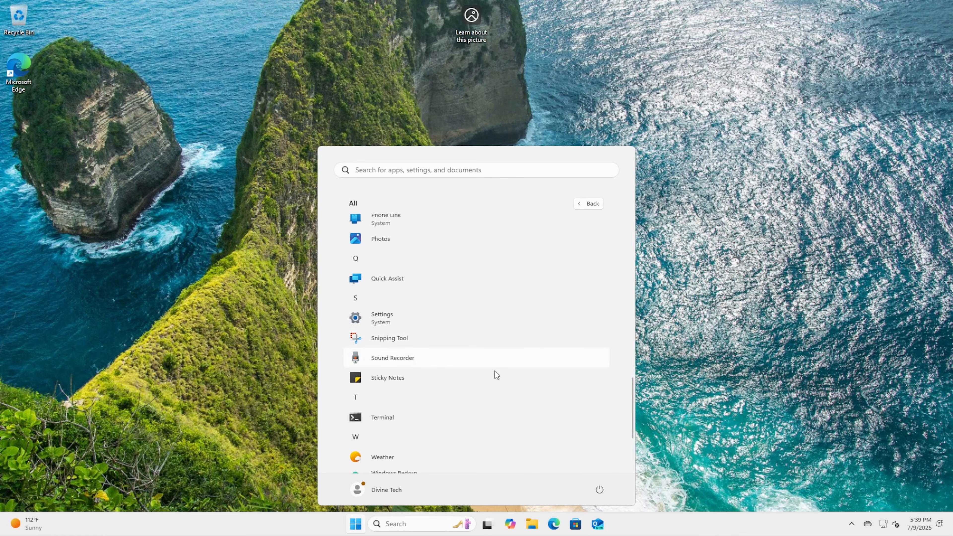
Step: Uninstall the pinned LinkedIn app from the Start menu
left_click(356, 523)
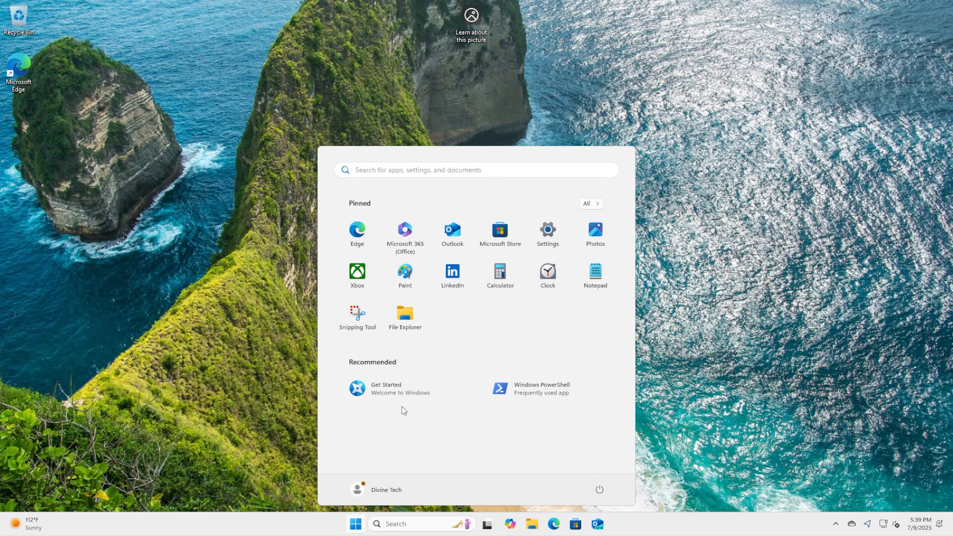
right_click(458, 275)
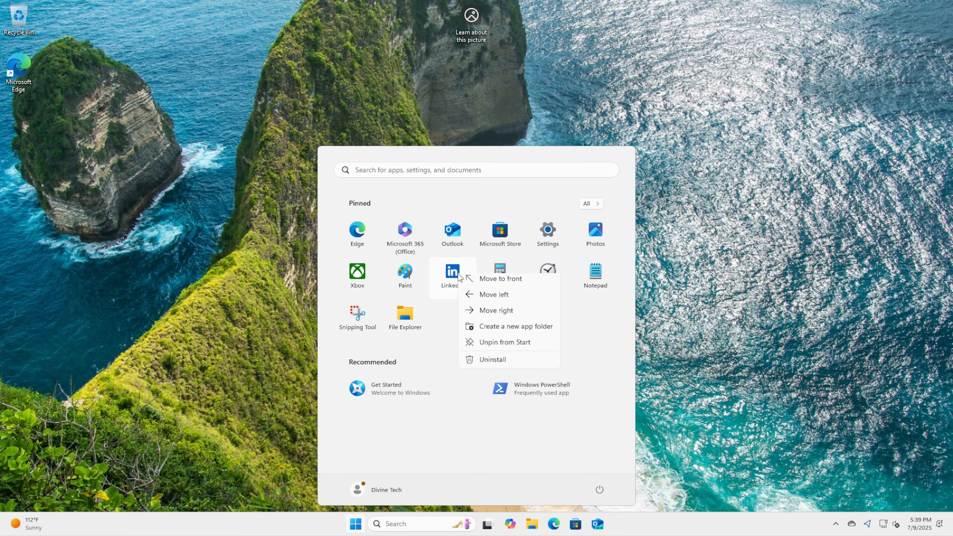
left_click(488, 364)
left_click(443, 362)
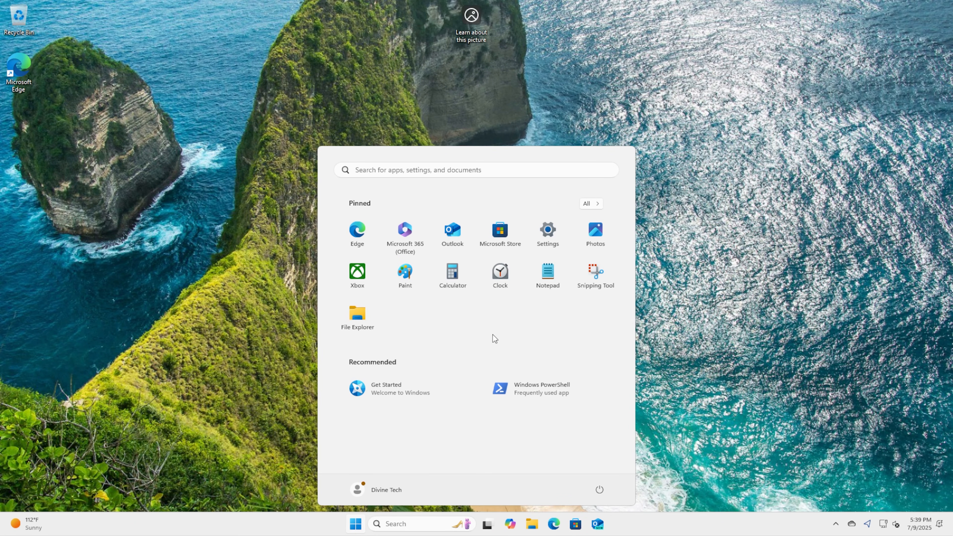
Step: Search 'add or remove' to open Installed apps and browse the 31-app list to Copilot
type("add ")
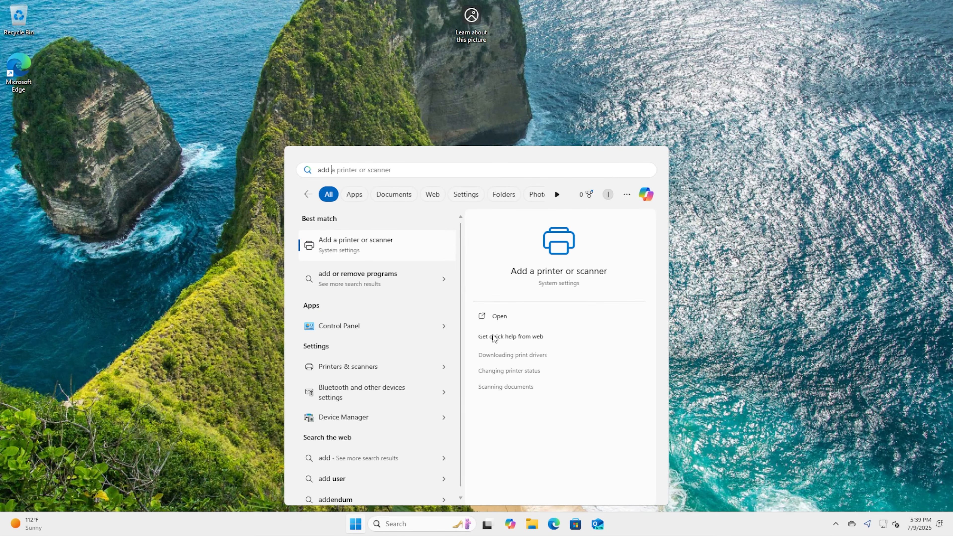
type("or remove")
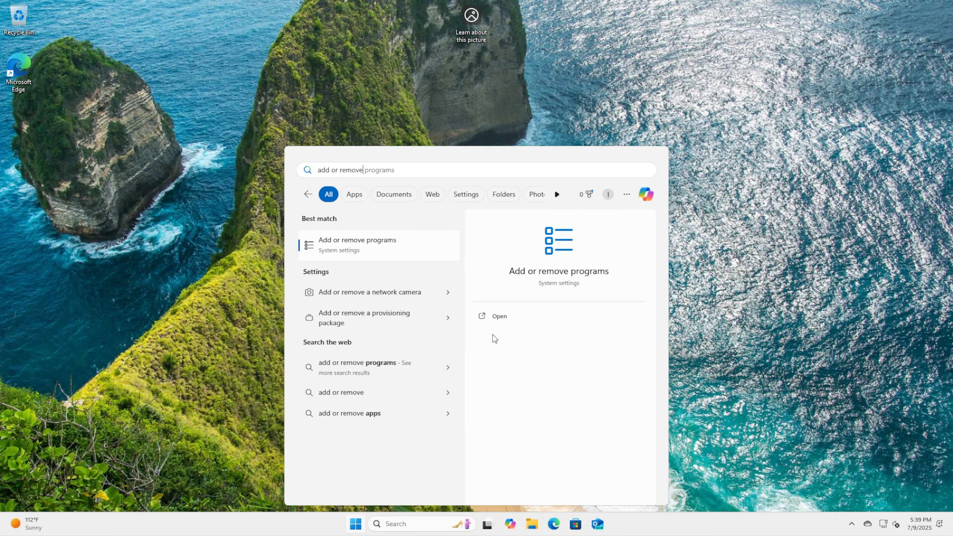
key("Return")
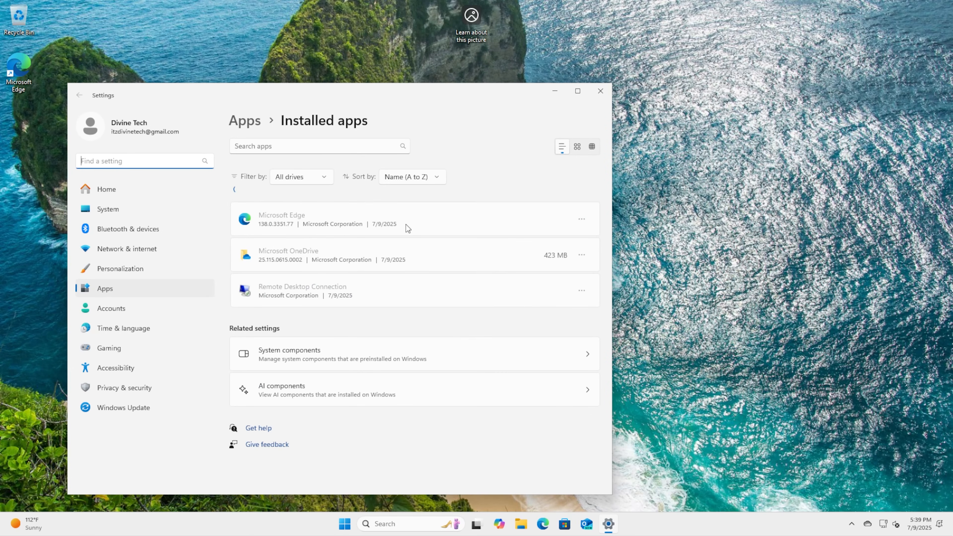
scroll(408, 268, "down", 15)
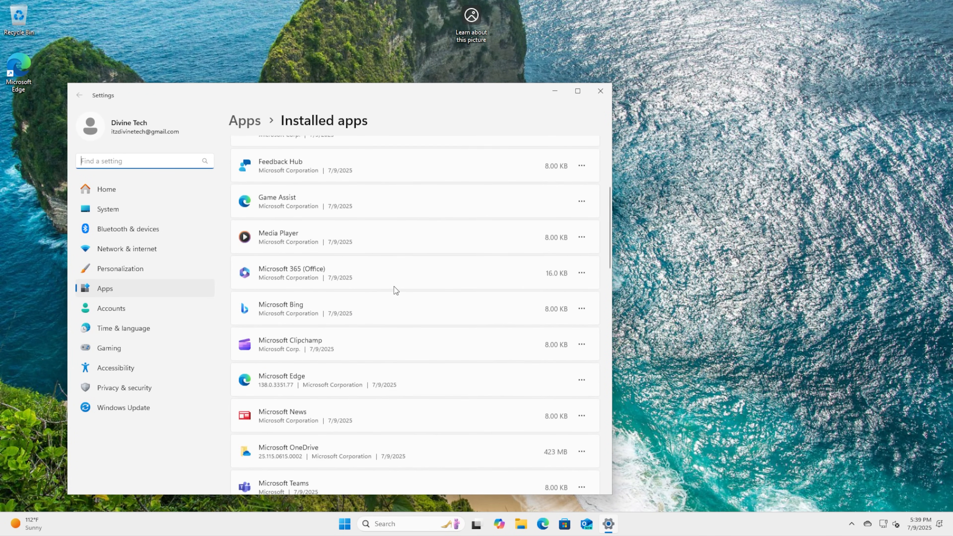
scroll(376, 325, "down", 8)
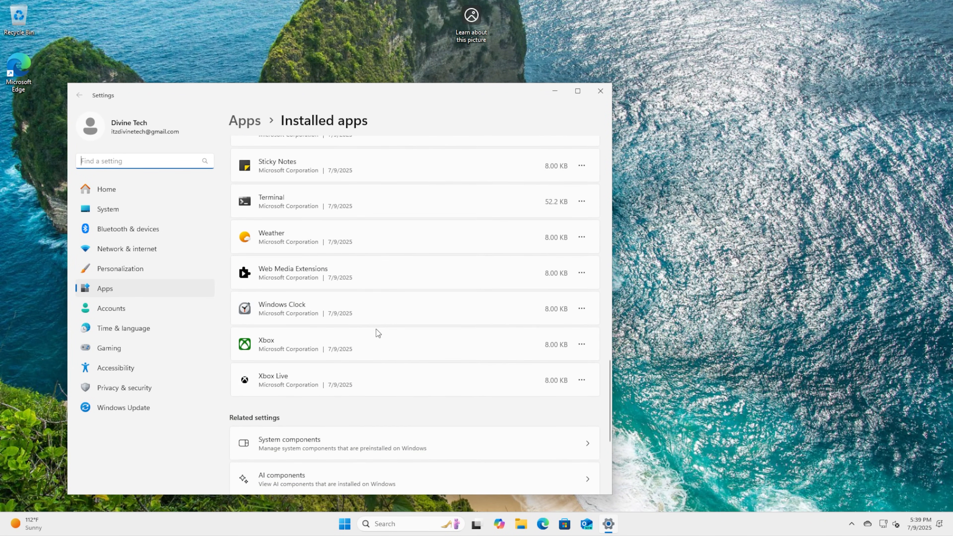
scroll(391, 354, "up", 1)
scroll(398, 357, "up", 20)
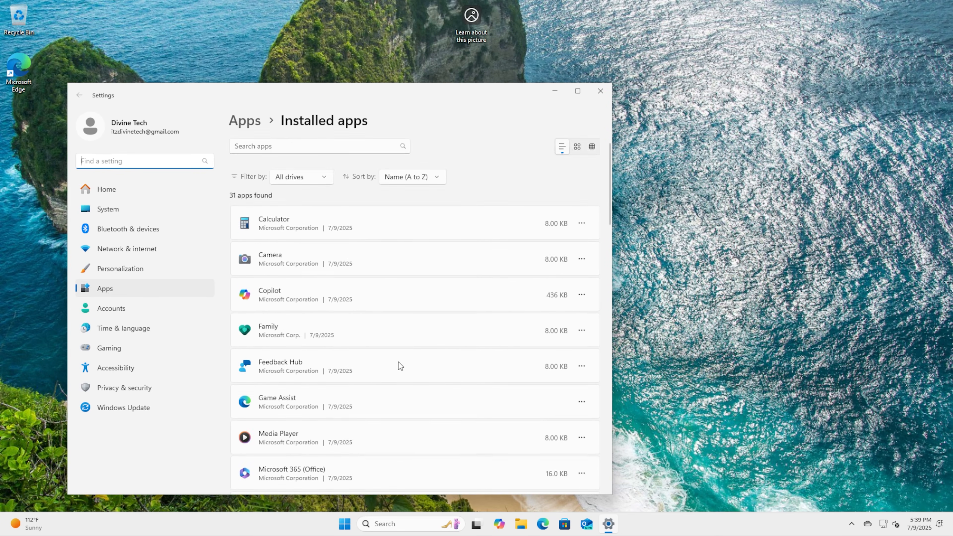
scroll(396, 358, "down", 3)
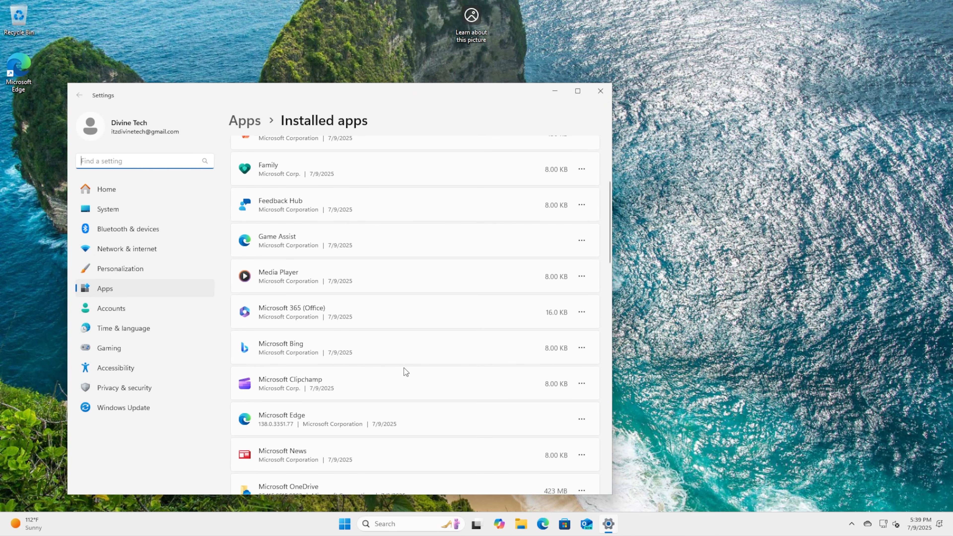
scroll(406, 372, "up", 3)
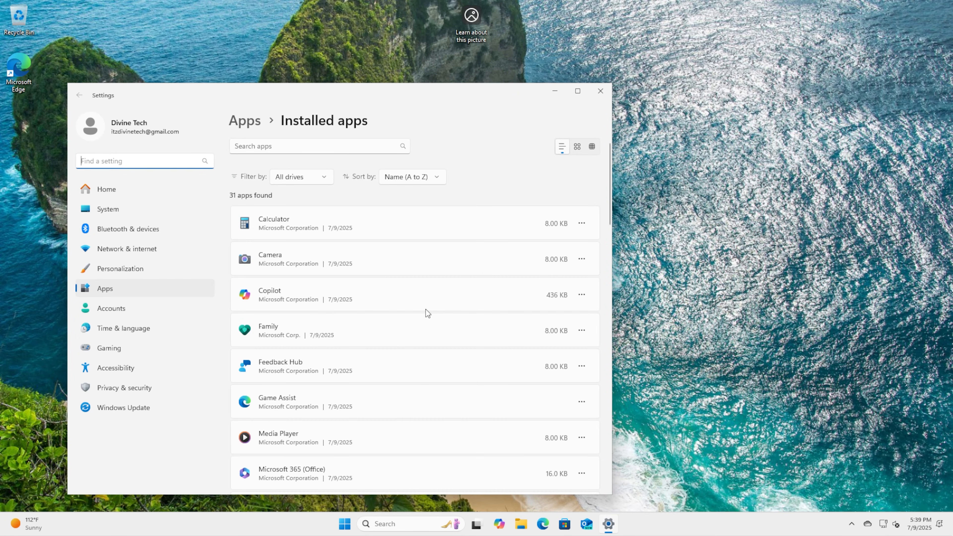
left_click(435, 298)
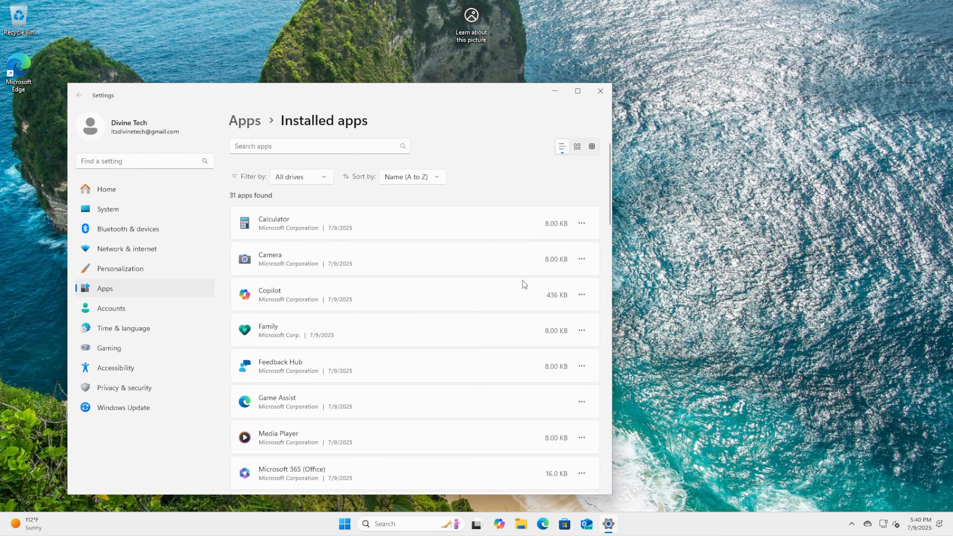
Step: Uninstall Copilot, leaving 30 apps in the Installed apps list
left_click(582, 294)
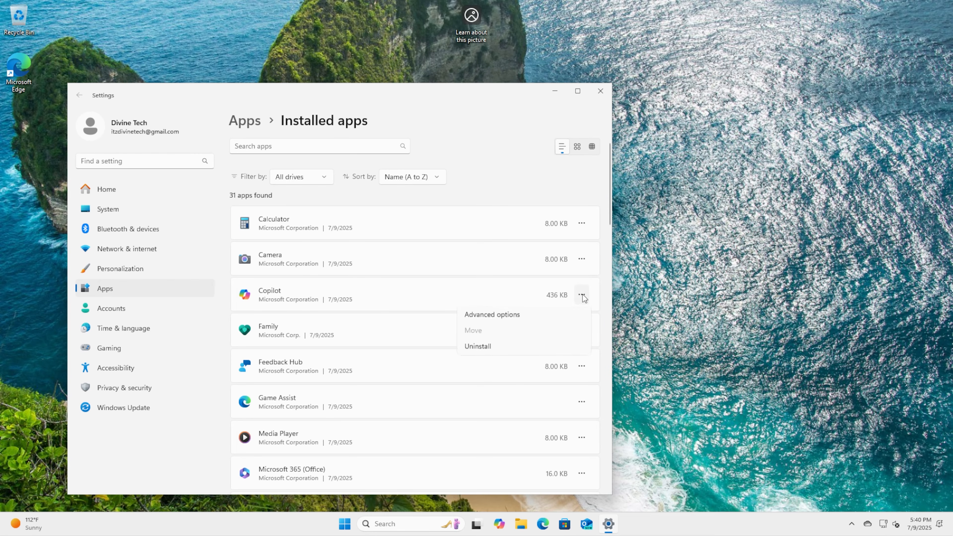
left_click(477, 349)
left_click(556, 351)
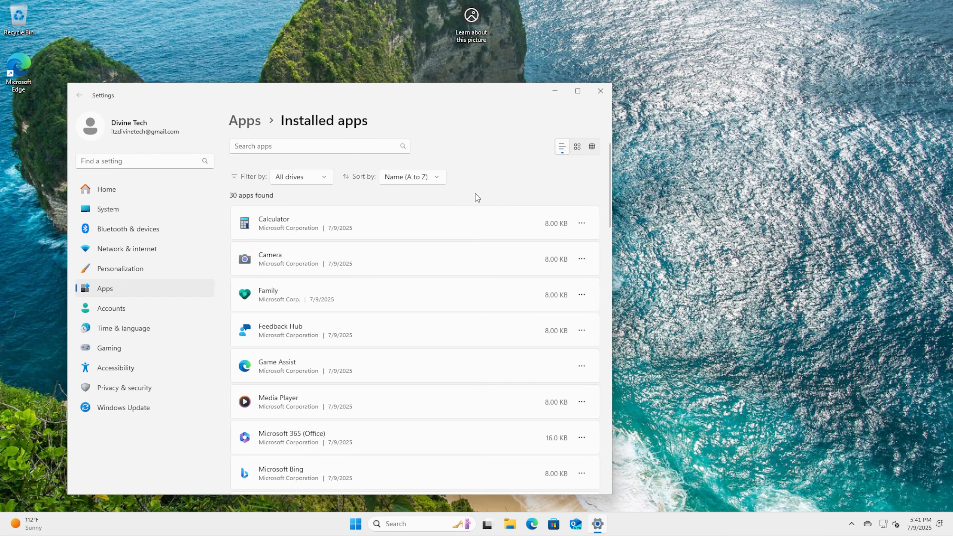
Step: Search Start for 'choose a power plan' and open the Control Panel Power Options page
left_click(365, 526)
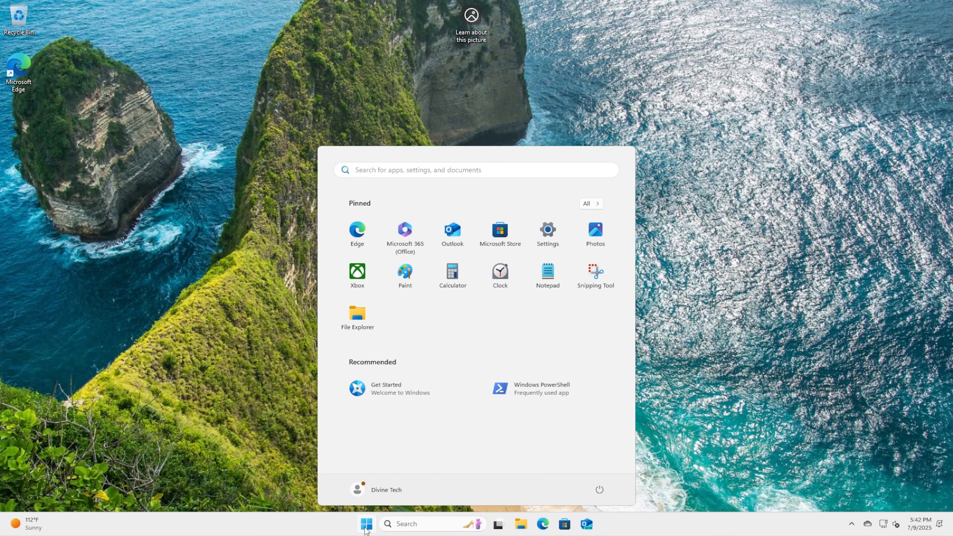
type("power plan")
key("BackSpace")
key("BackSpace")
key("BackSpace")
key("BackSpace")
key("BackSpace")
key("BackSpace")
key("BackSpace")
key("BackSpace")
key("BackSpace")
key("BackSpace")
type("choose")
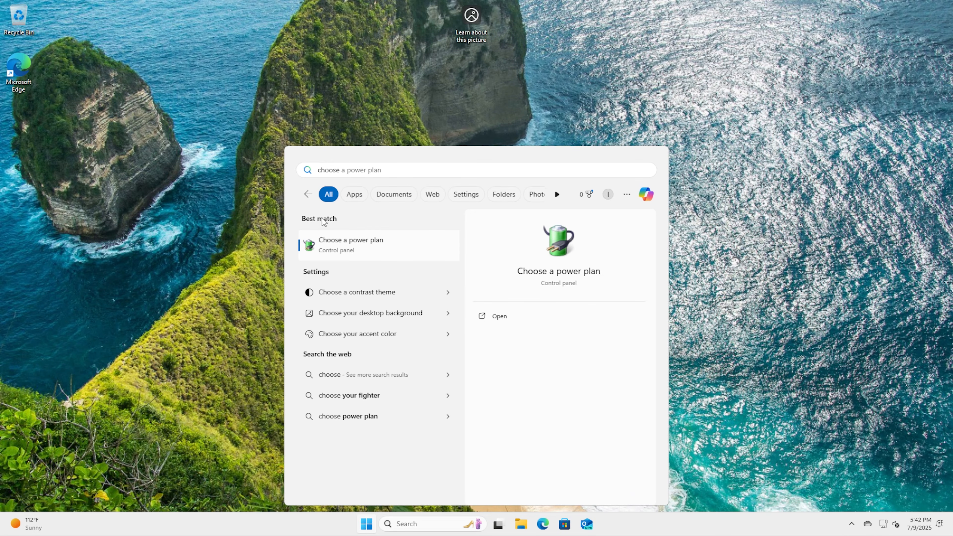
left_click(356, 243)
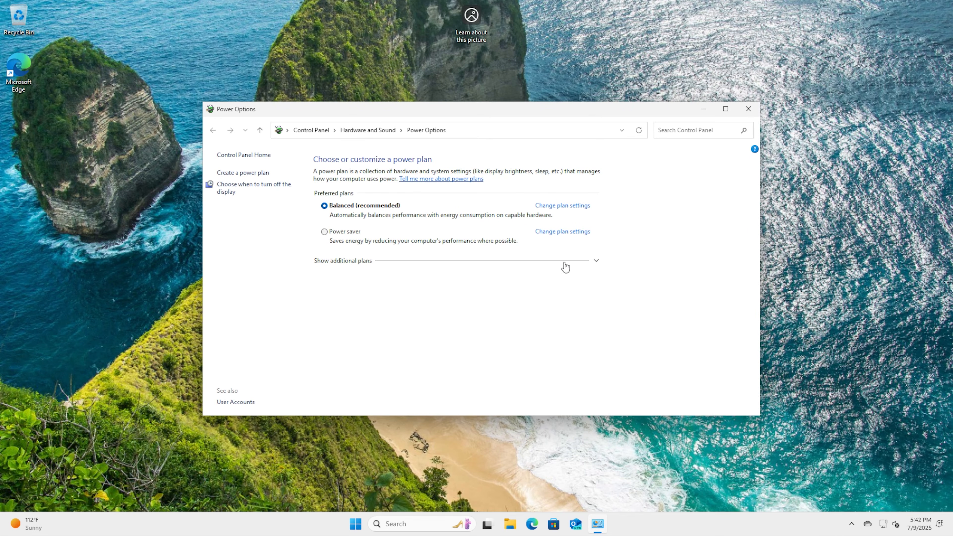
Step: Activate the High performance plan and set its display turn-off time to Never
left_click(598, 263)
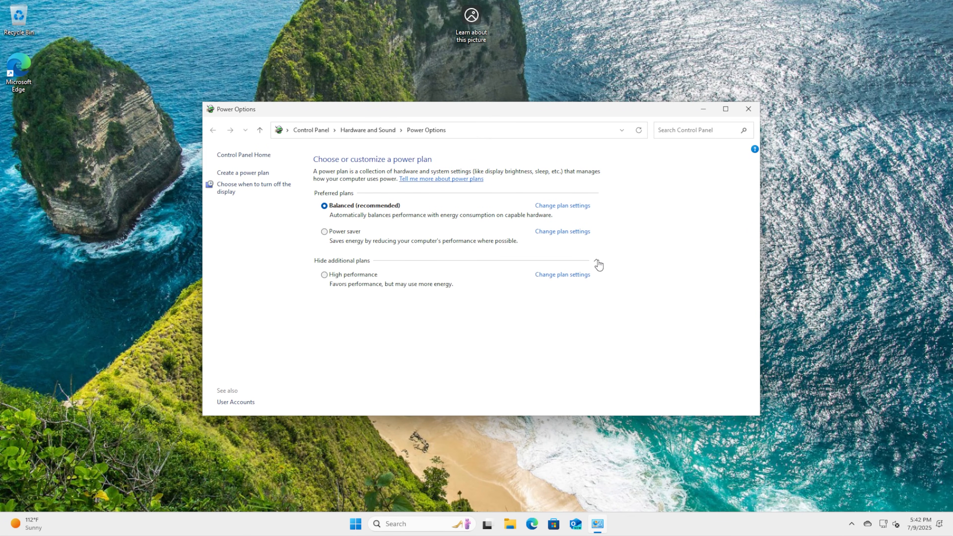
left_click(370, 276)
left_click(559, 278)
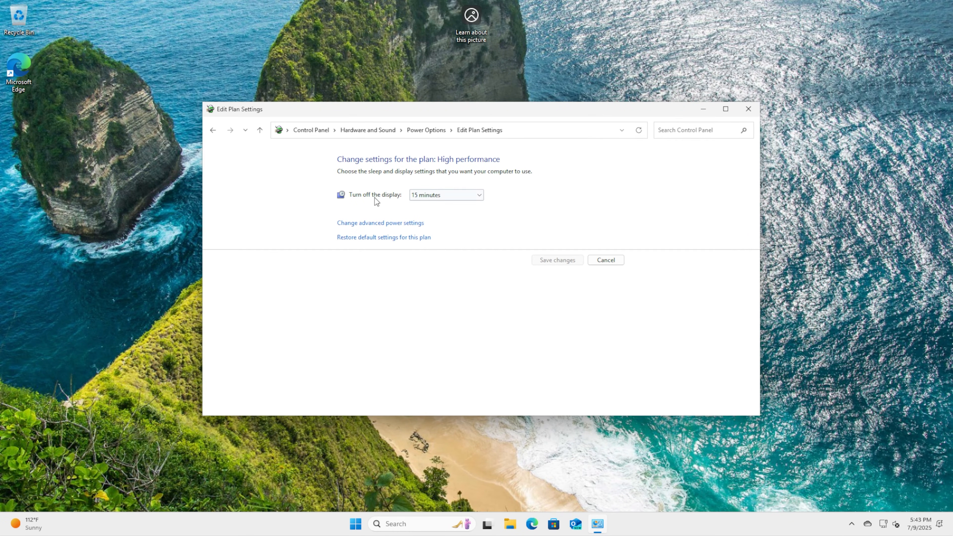
left_click(465, 197)
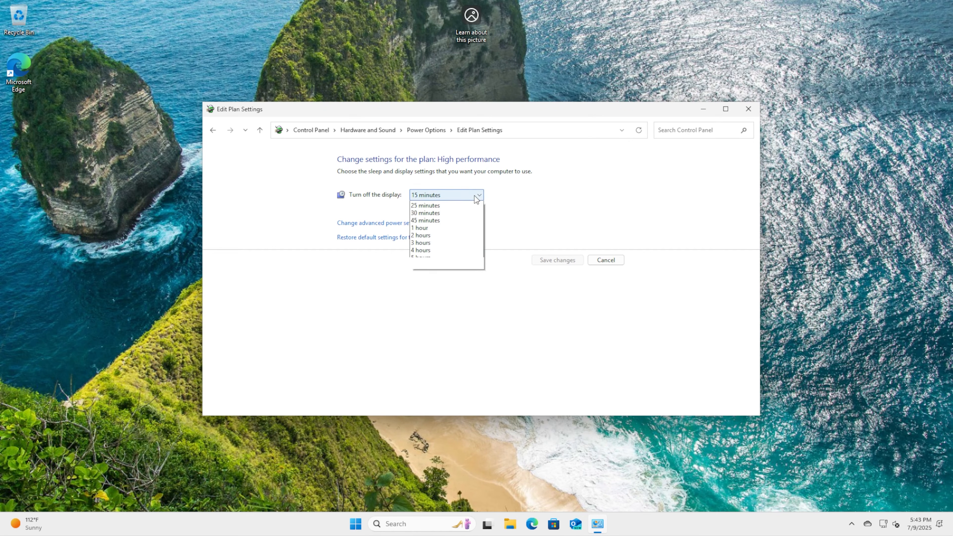
left_click(450, 316)
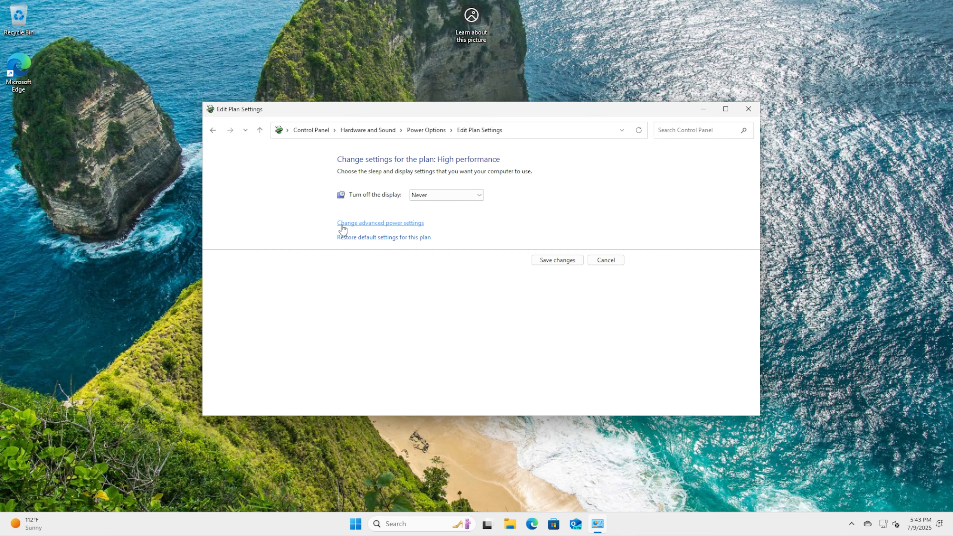
Step: Set hard disk turn-off to 0 minutes, save the High performance plan, and close Control Panel
left_click(390, 225)
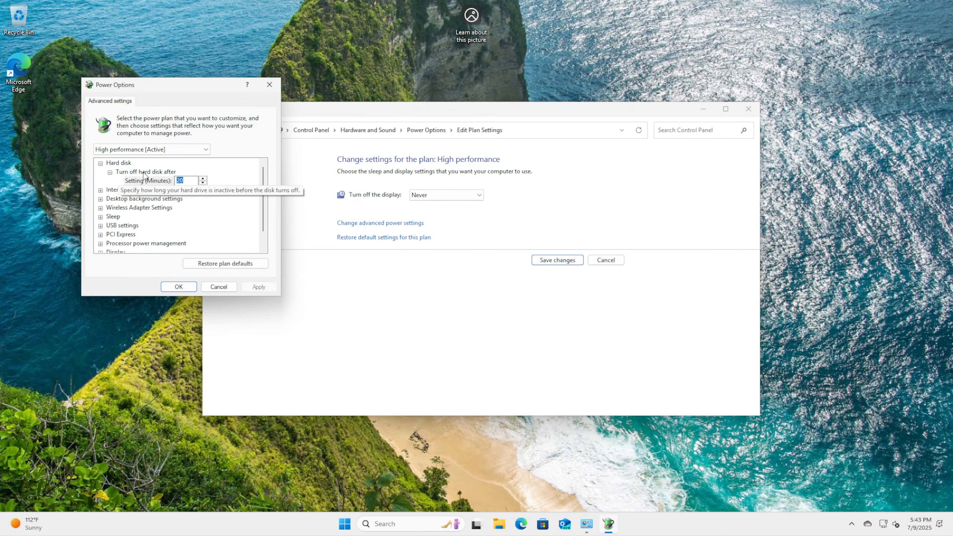
type("0")
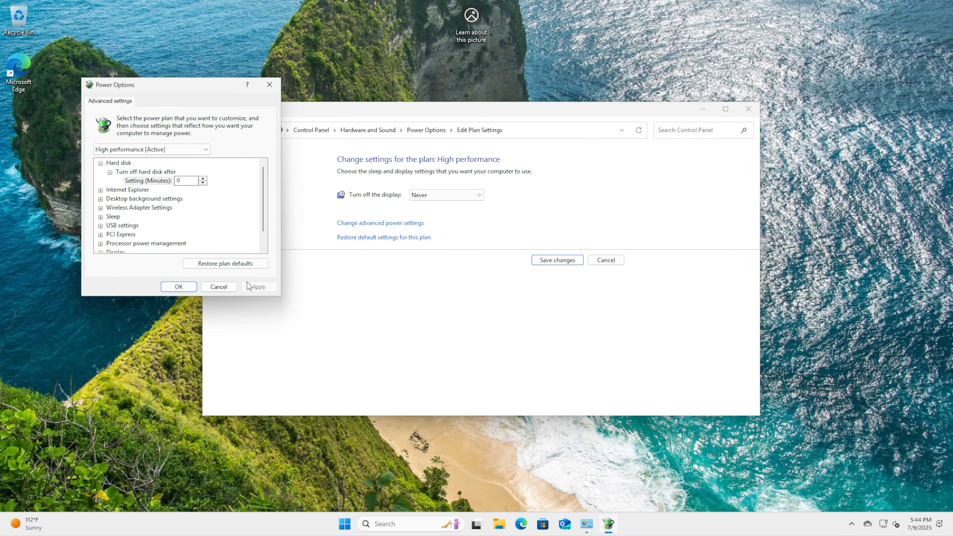
left_click(188, 287)
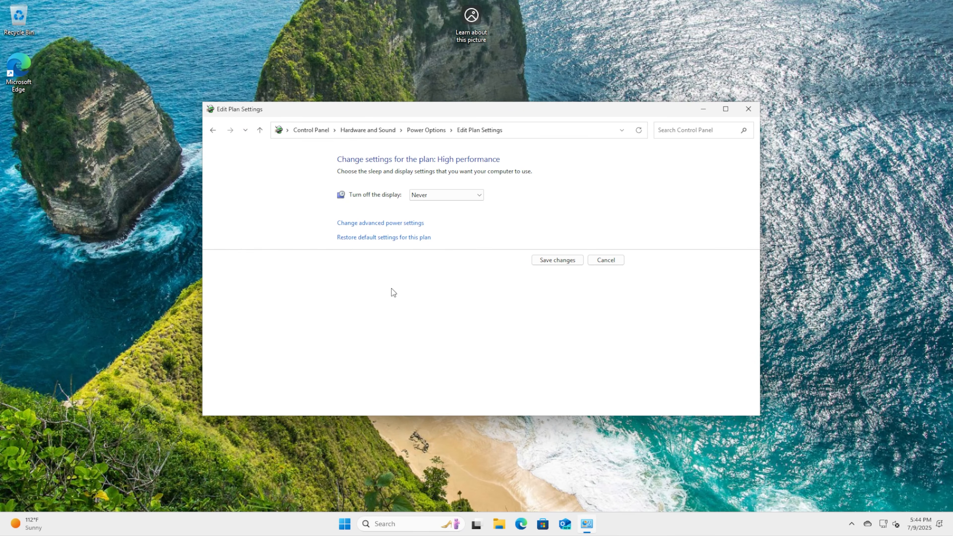
left_click(553, 260)
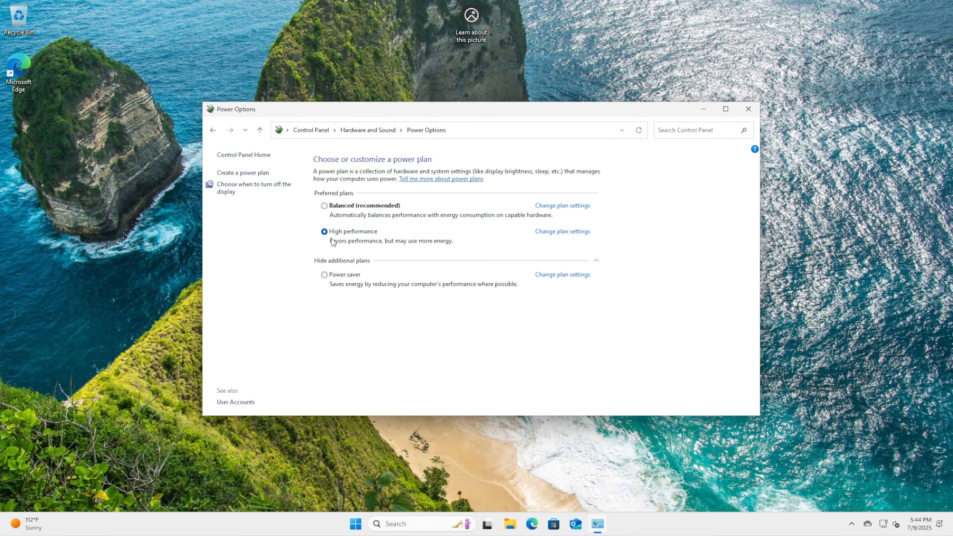
left_click(765, 83)
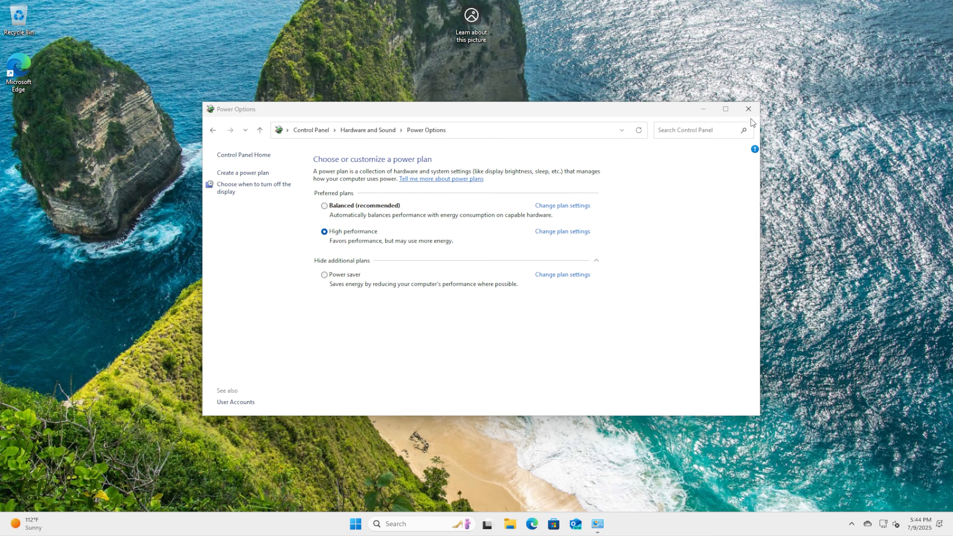
left_click(749, 109)
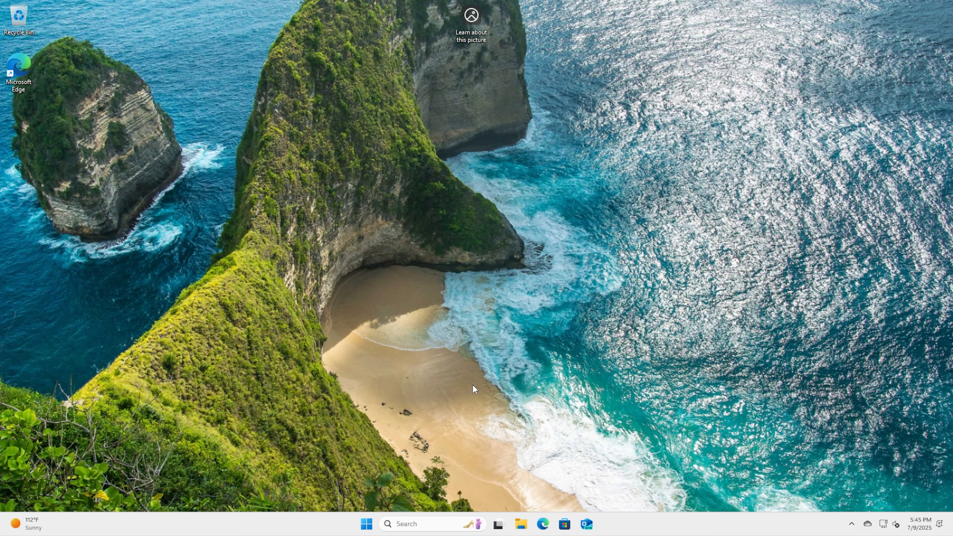
Step: In Settings > Privacy & security > General, switch off suggested content and app-launch tracking
key("super")
type("settings")
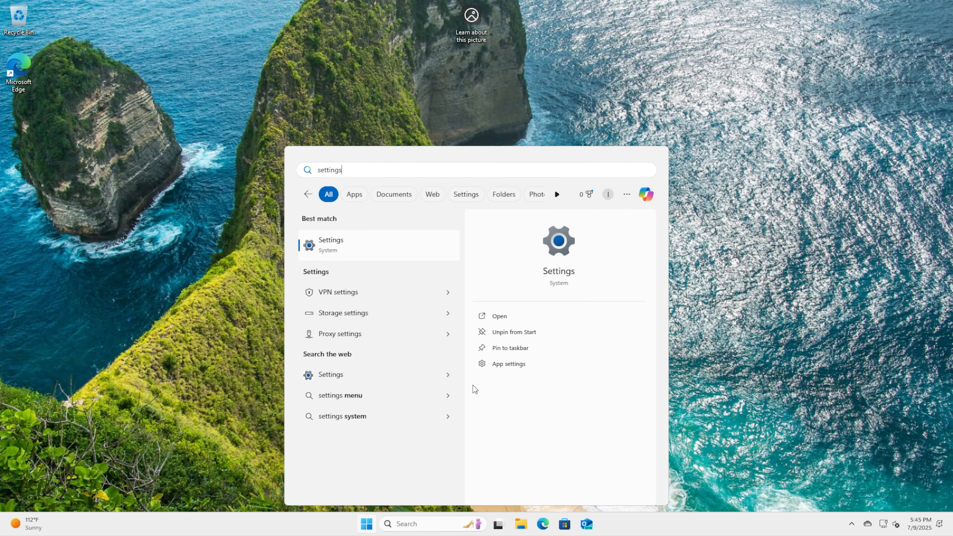
key("Return")
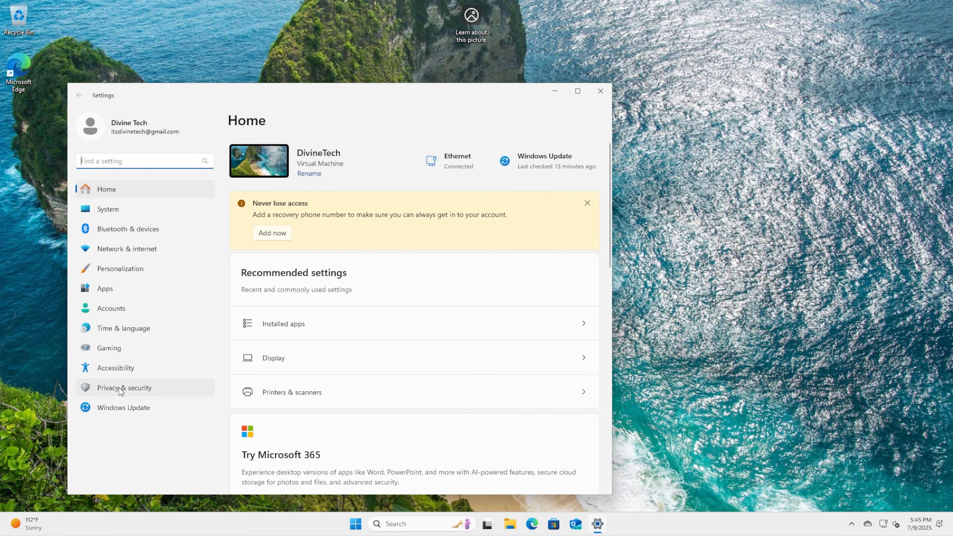
left_click(118, 389)
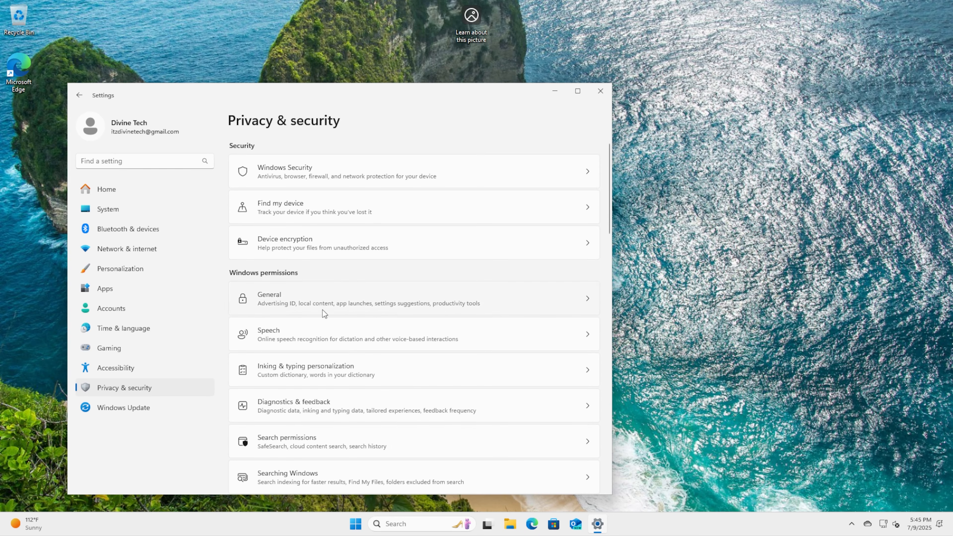
left_click(282, 297)
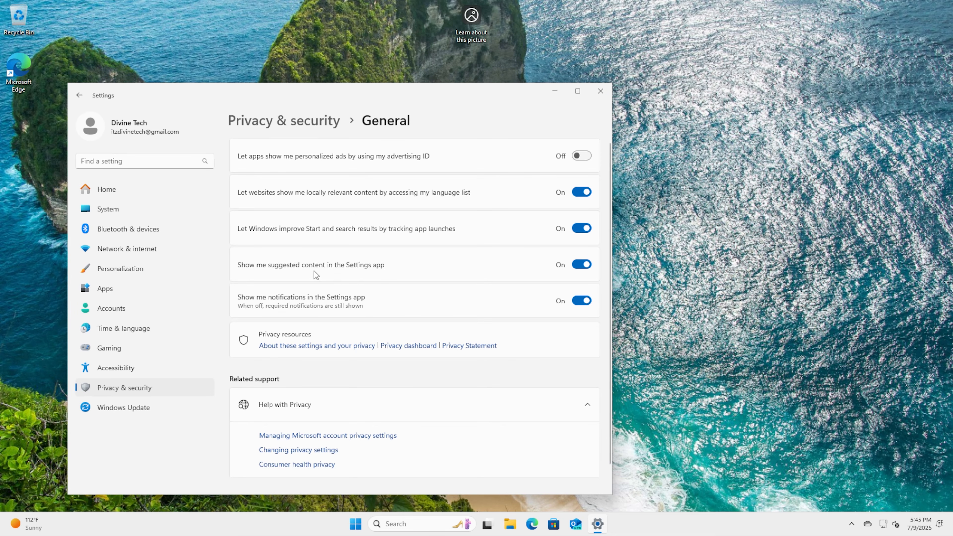
left_click(583, 265)
left_click(583, 229)
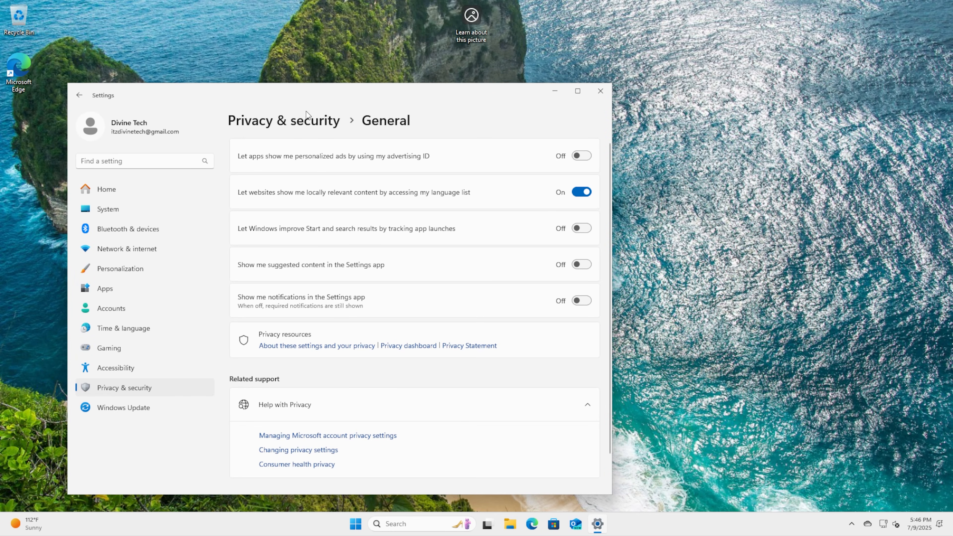
Step: Look over the Privacy & security and Inking & typing pages, then close Settings
left_click(283, 122)
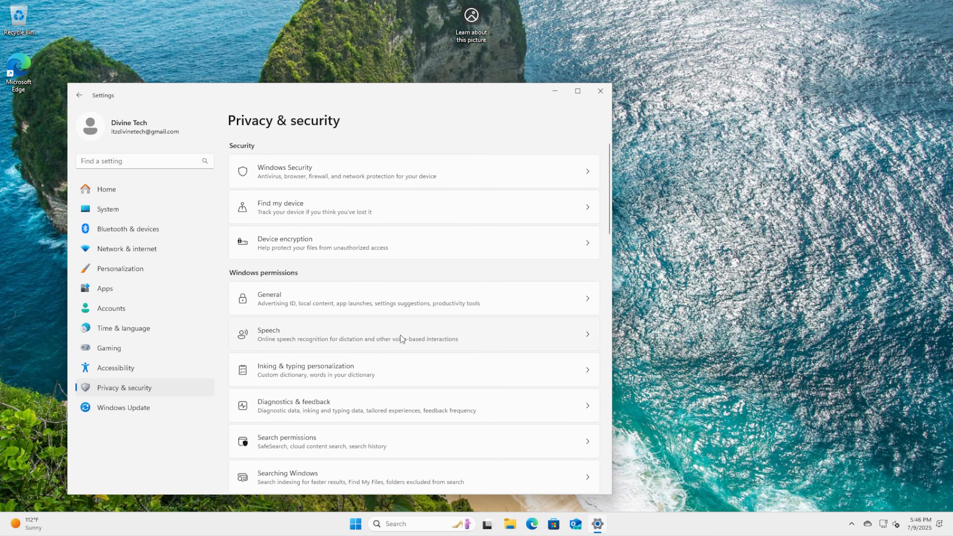
left_click(350, 375)
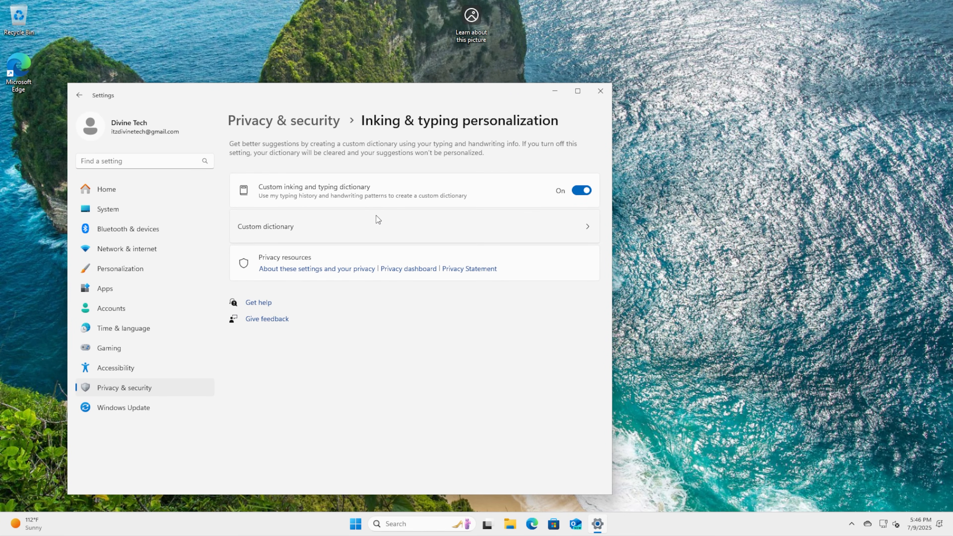
key("alt+Left")
scroll(390, 345, "down", 5)
scroll(417, 348, "down", 3)
scroll(417, 347, "up", 9)
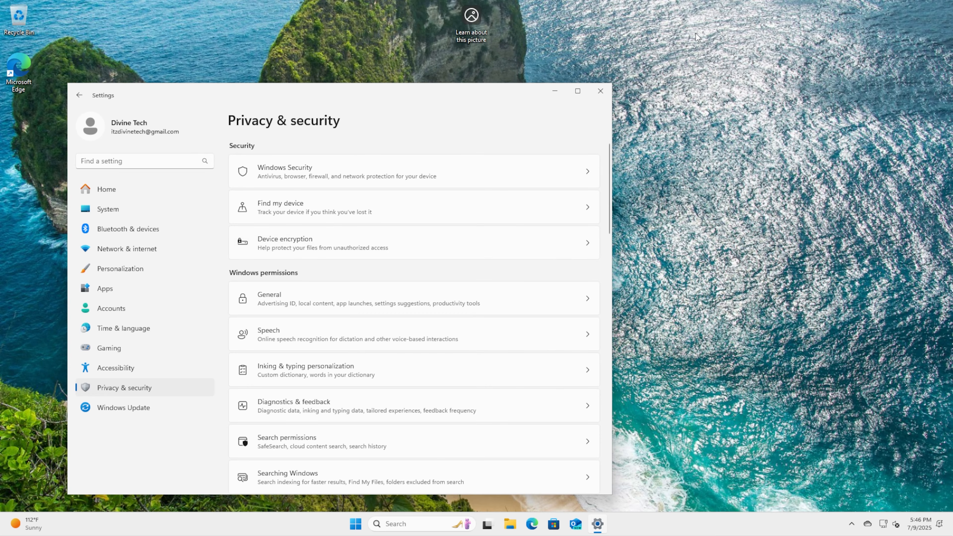
left_click(601, 92)
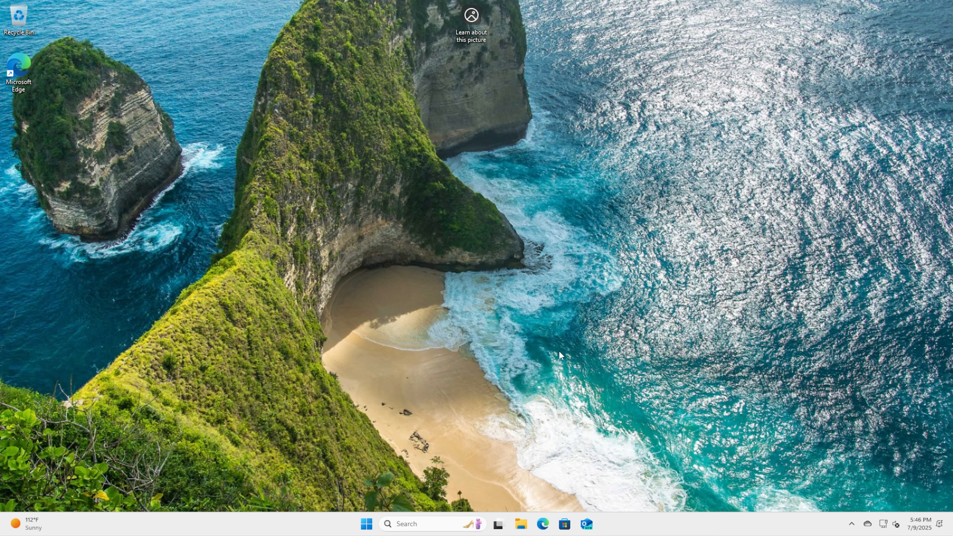
Step: Launch Edge and skip browser data import, Google data and personalized Microsoft experiences
left_click(544, 525)
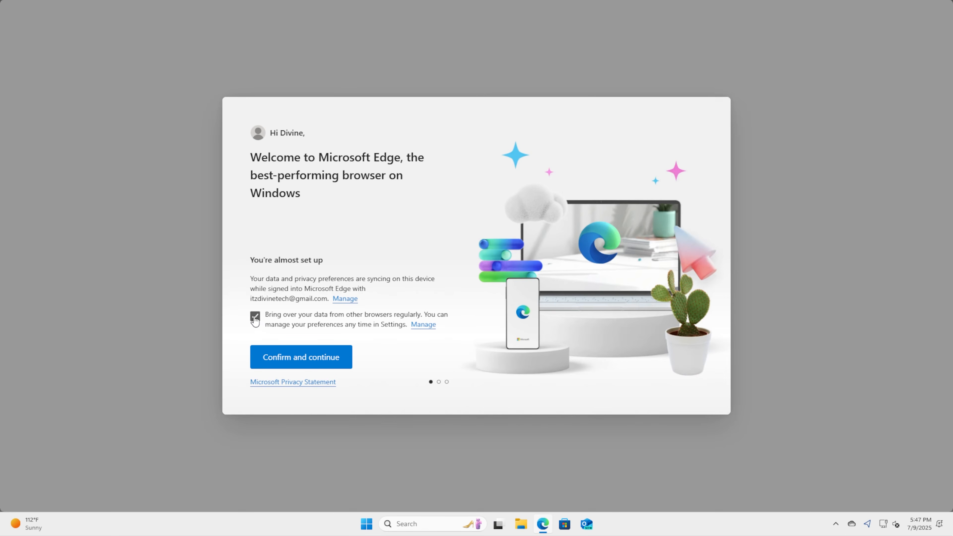
left_click(255, 317)
left_click(316, 361)
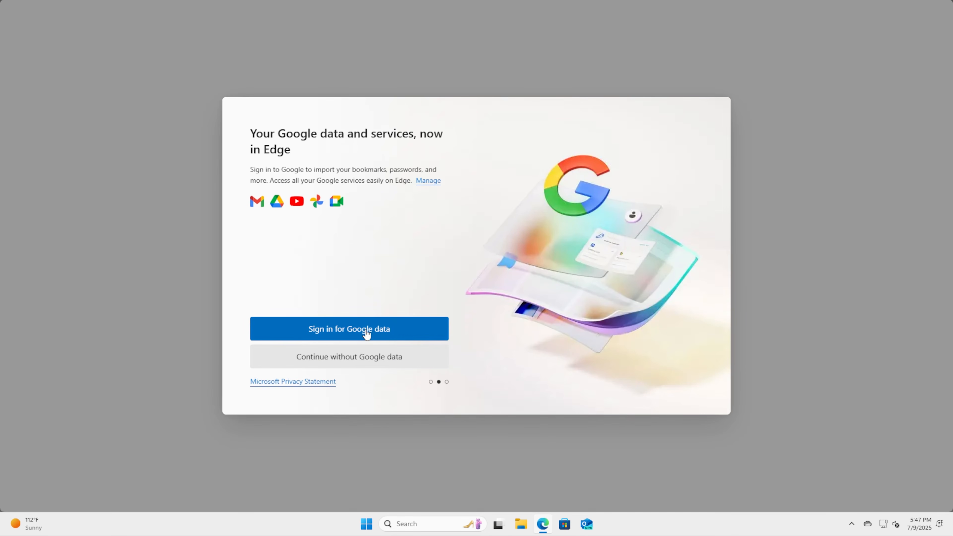
left_click(374, 358)
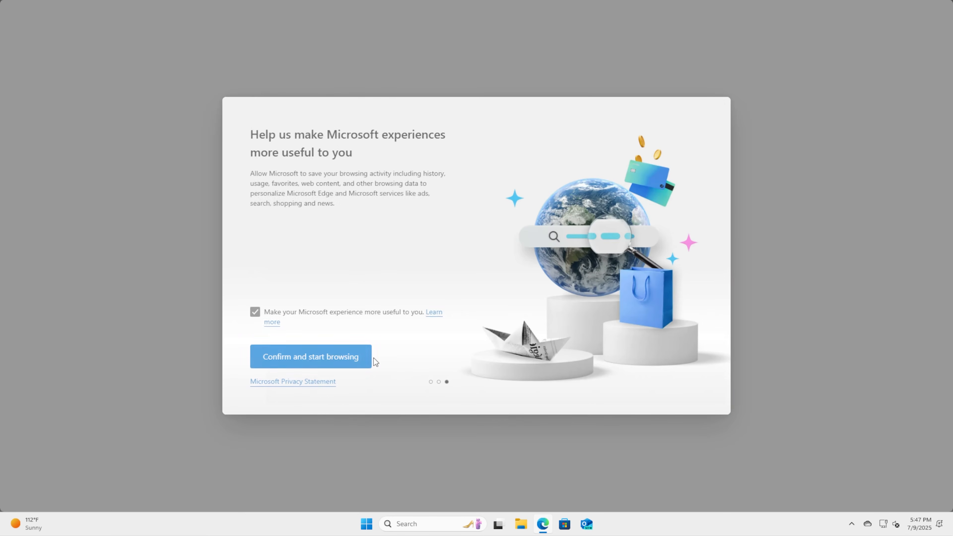
left_click(256, 315)
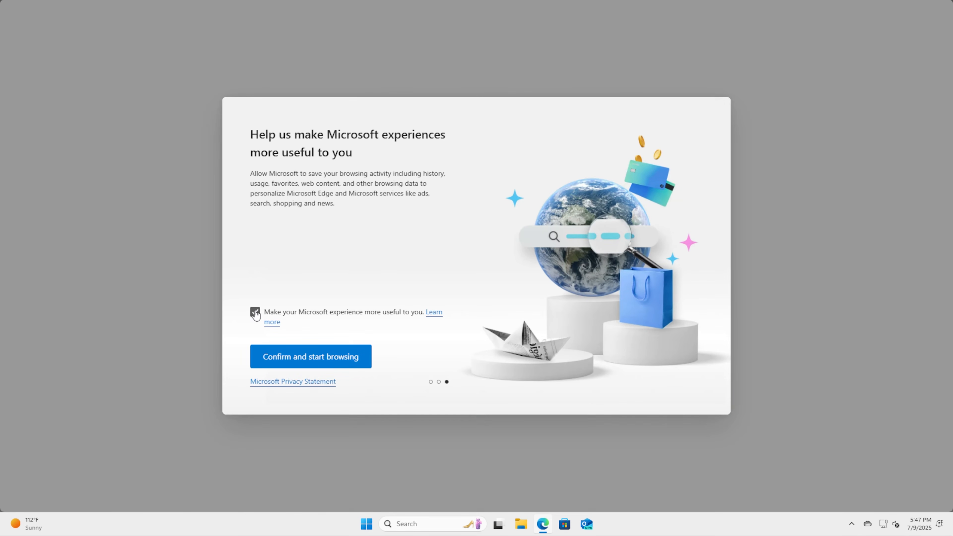
Step: Finish Edge's welcome setup with Dark appearance, vertical tabs and the Moonlight glow theme
left_click(326, 360)
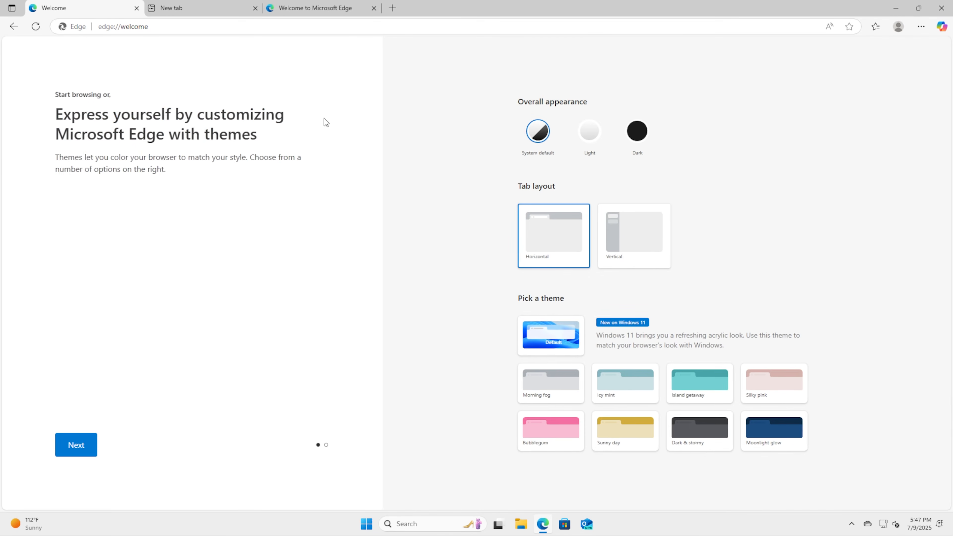
left_click(640, 132)
left_click(643, 235)
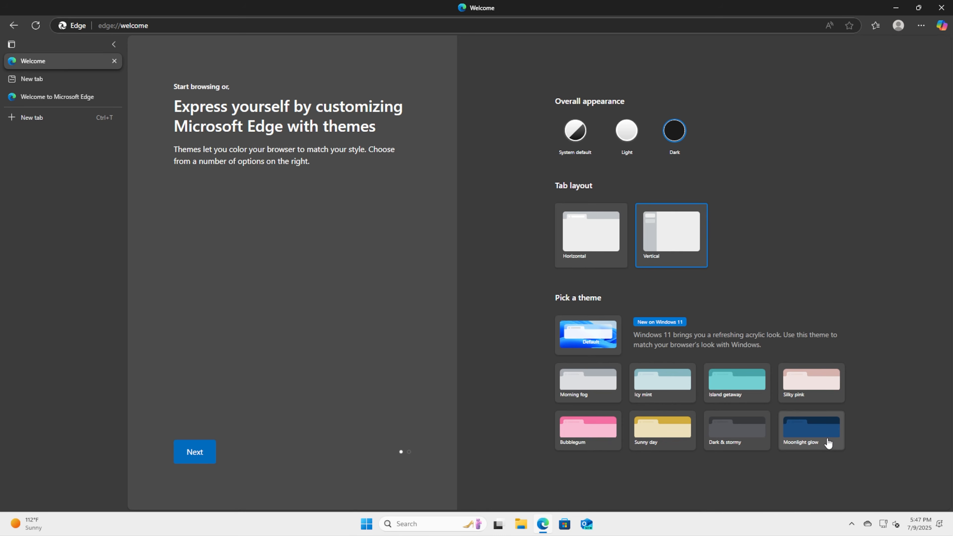
left_click(827, 443)
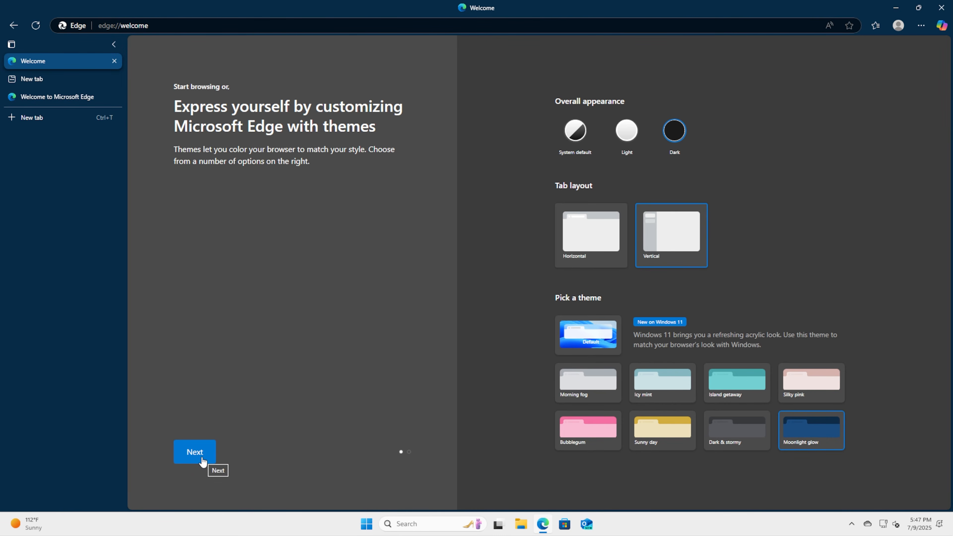
left_click(203, 460)
left_click(193, 452)
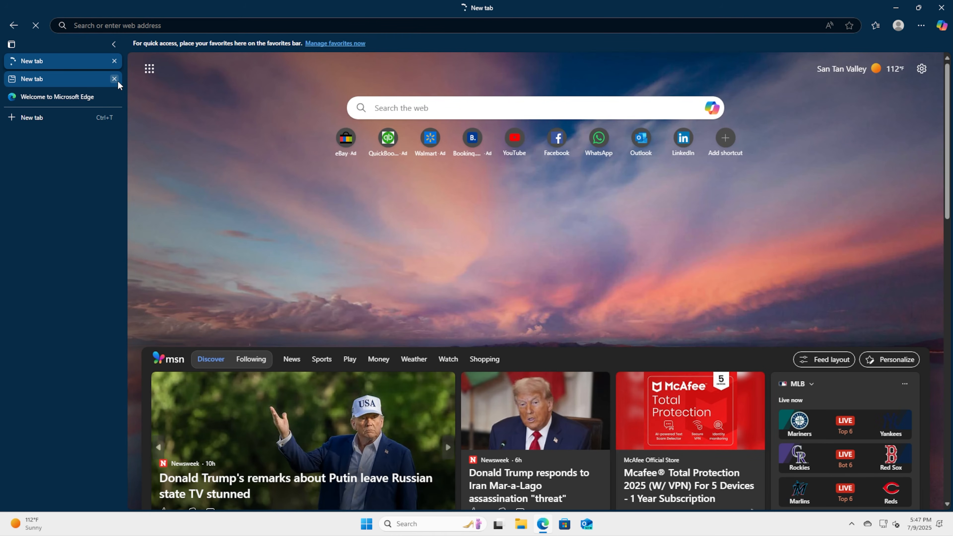
Step: Close the extra New tab and Welcome tab, and collapse the vertical tab pane
left_click(115, 79)
left_click(114, 79)
left_click(114, 45)
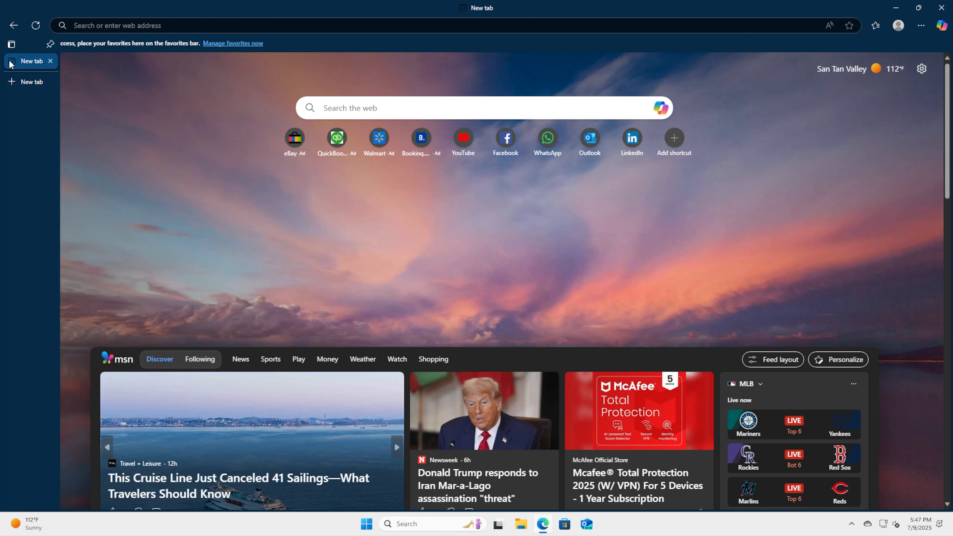
left_click(114, 44)
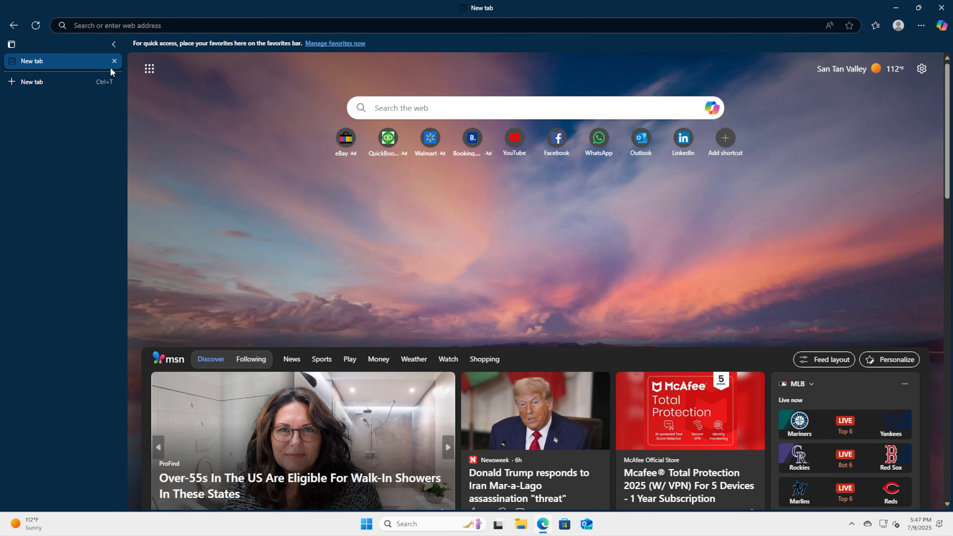
left_click(114, 44)
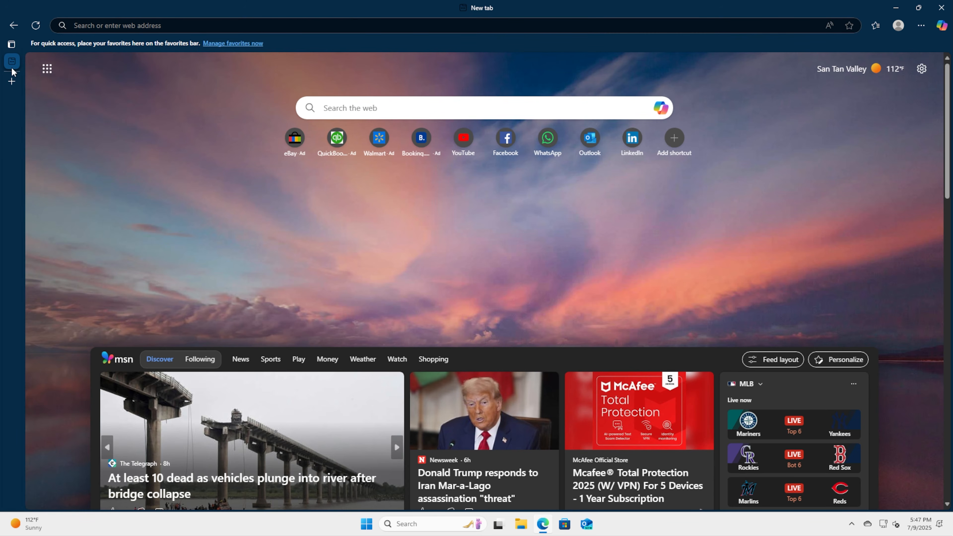
left_click(192, 26)
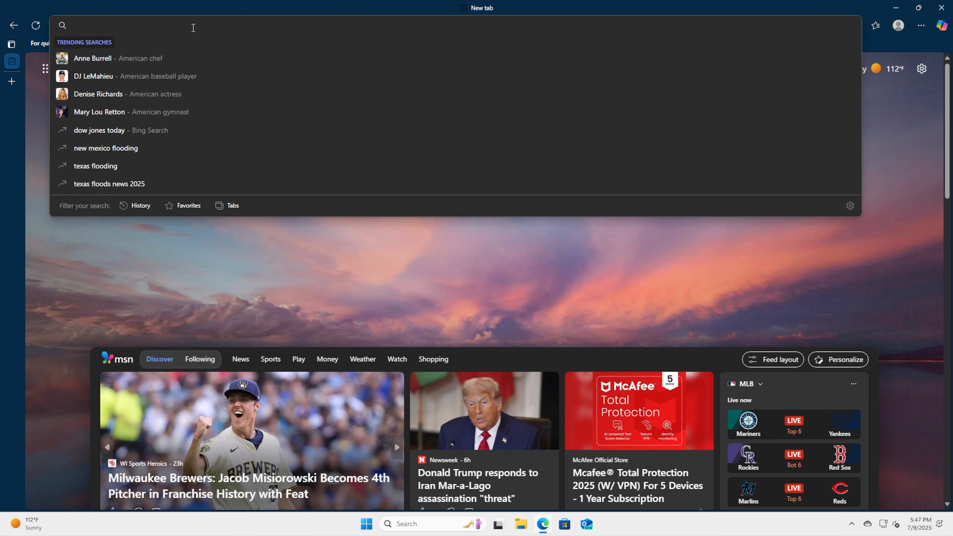
type("ht")
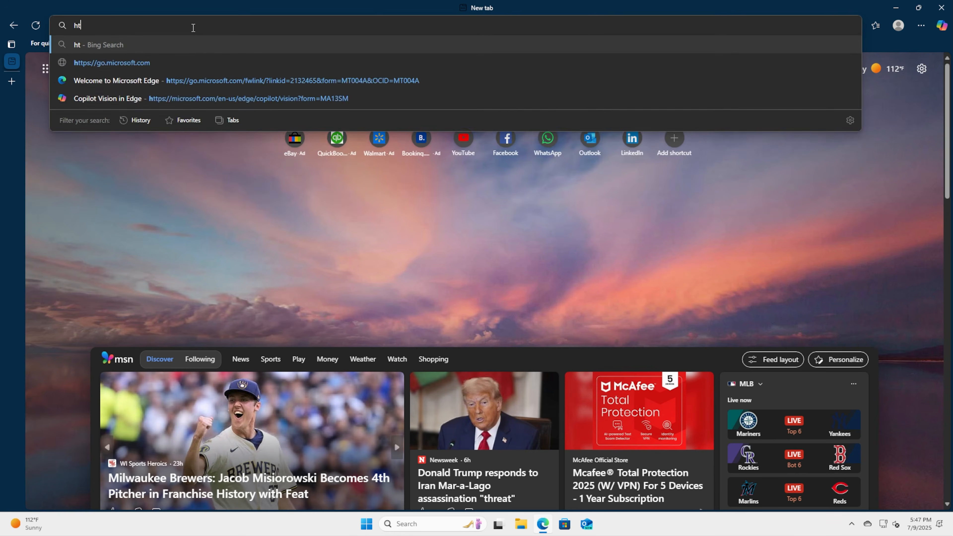
type("tps:")
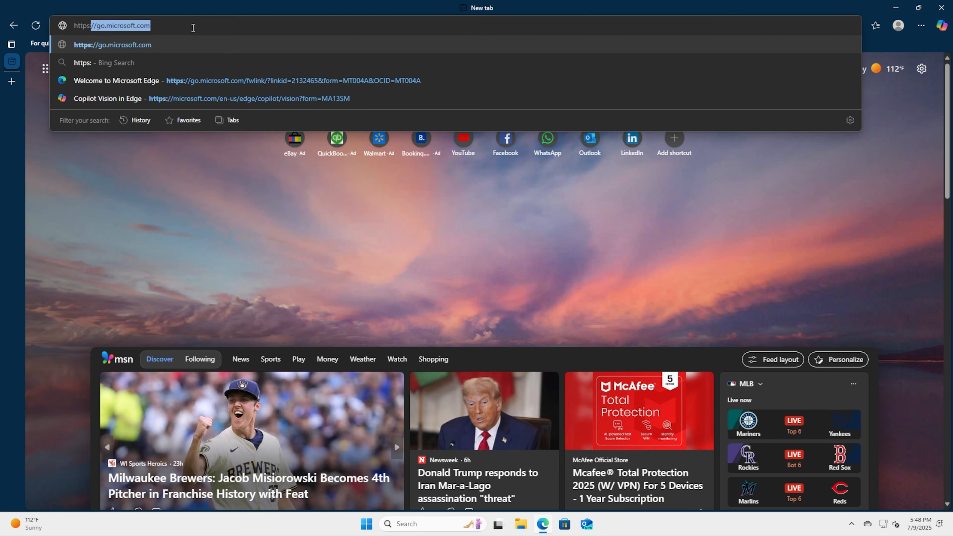
type("//n")
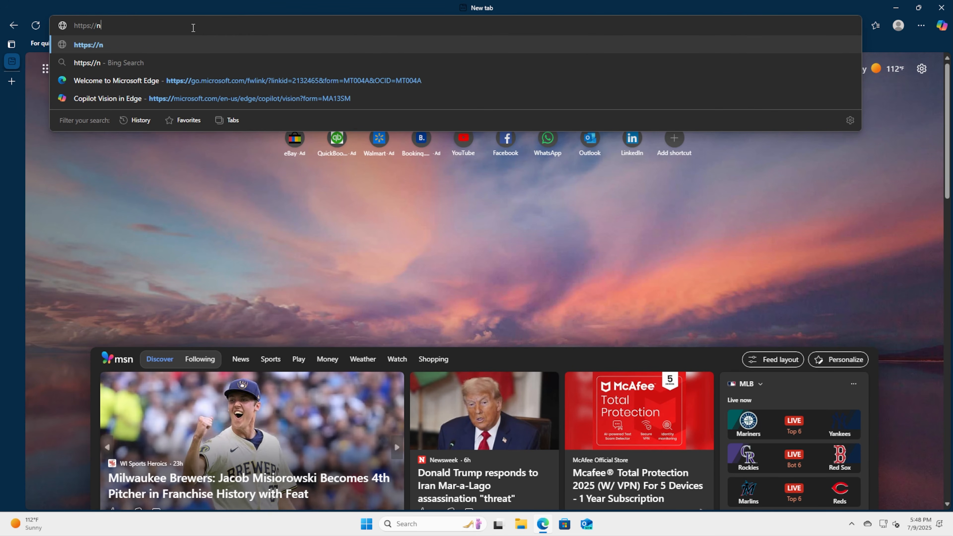
type("inite.com")
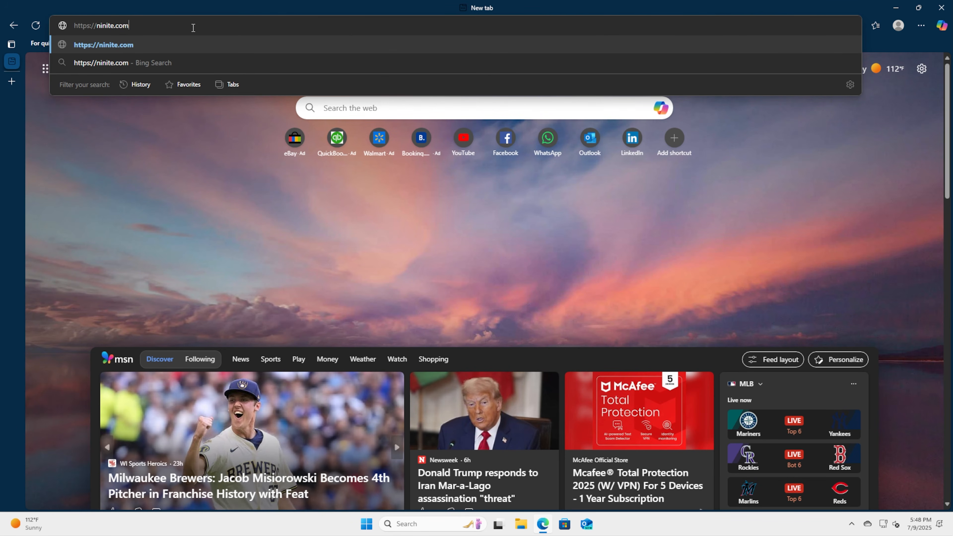
Step: Load Ninite and tick Chrome, Discord and Thunderbird
key("Return")
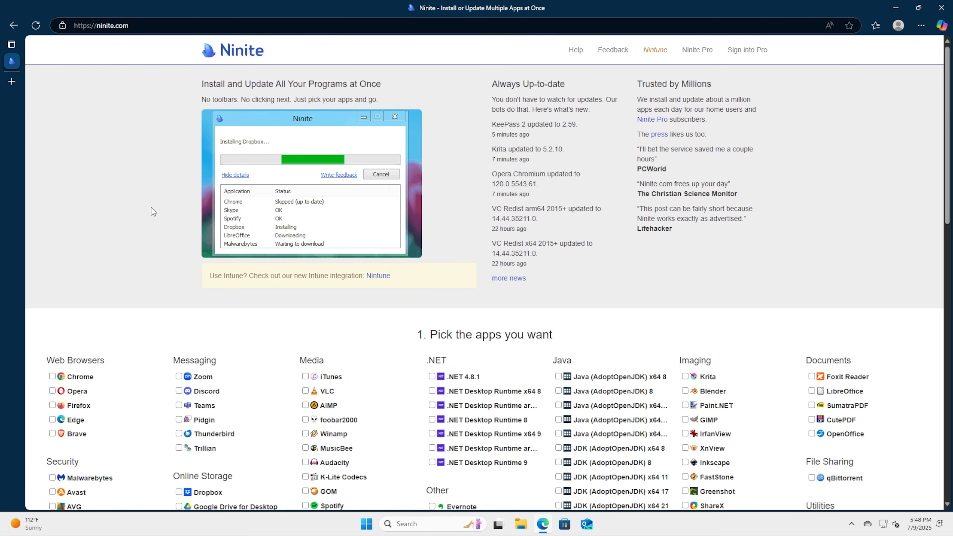
scroll(144, 217, "down", 4)
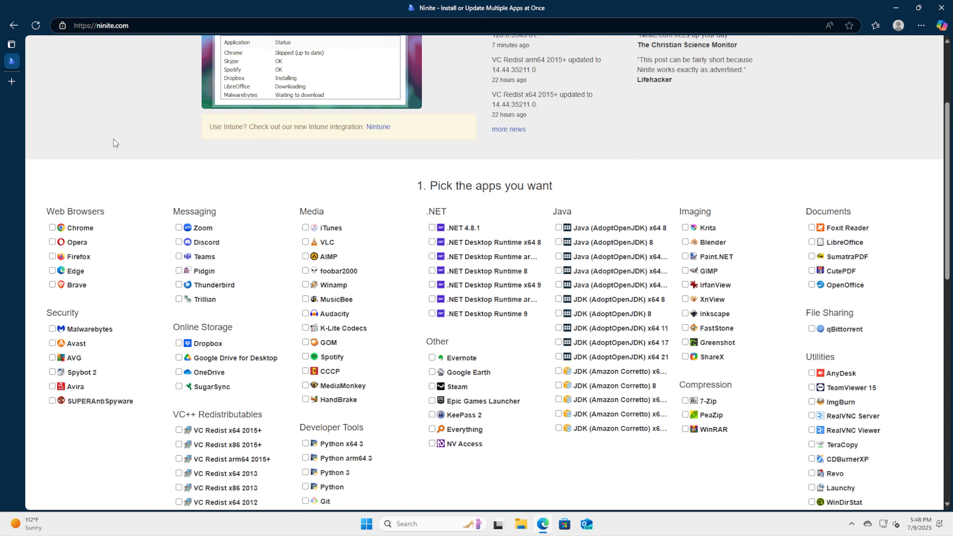
scroll(216, 181, "down", 3)
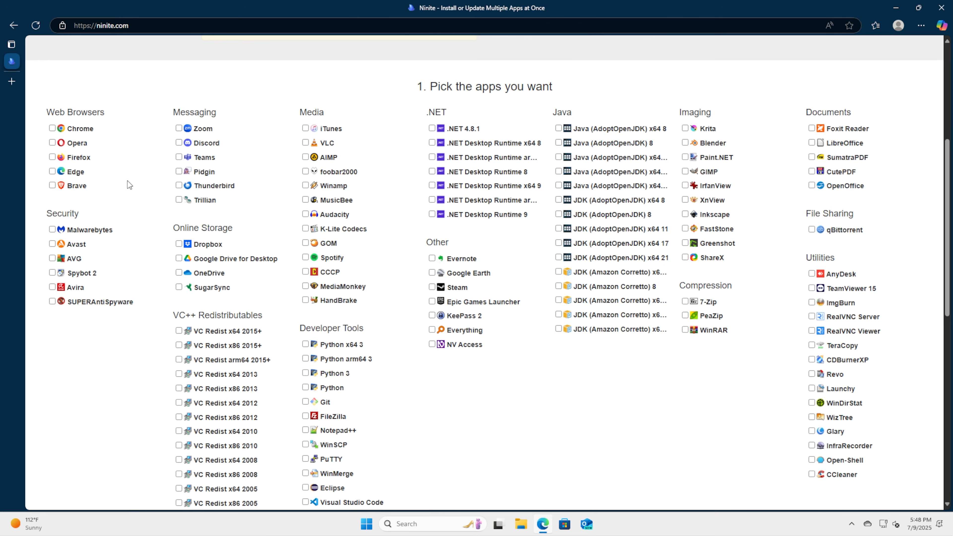
left_click(53, 130)
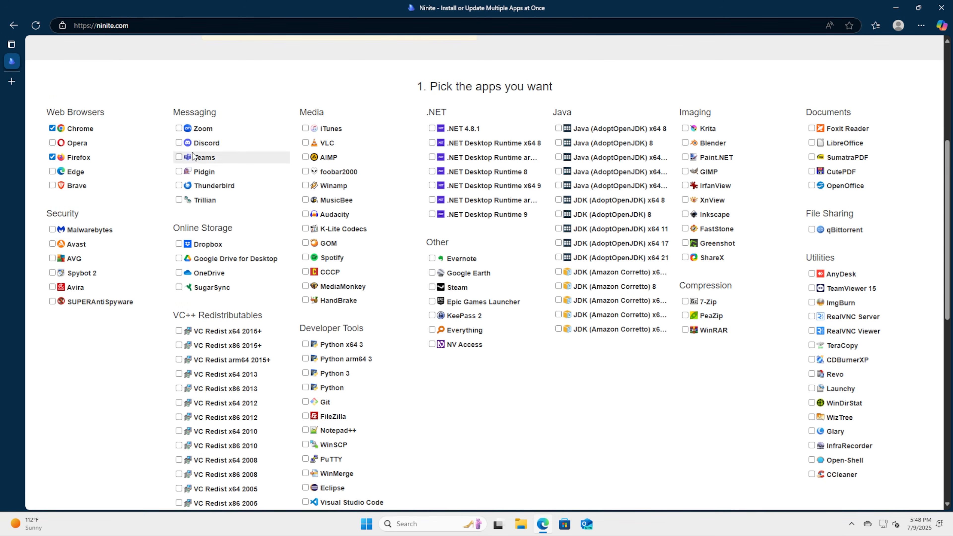
left_click(178, 142)
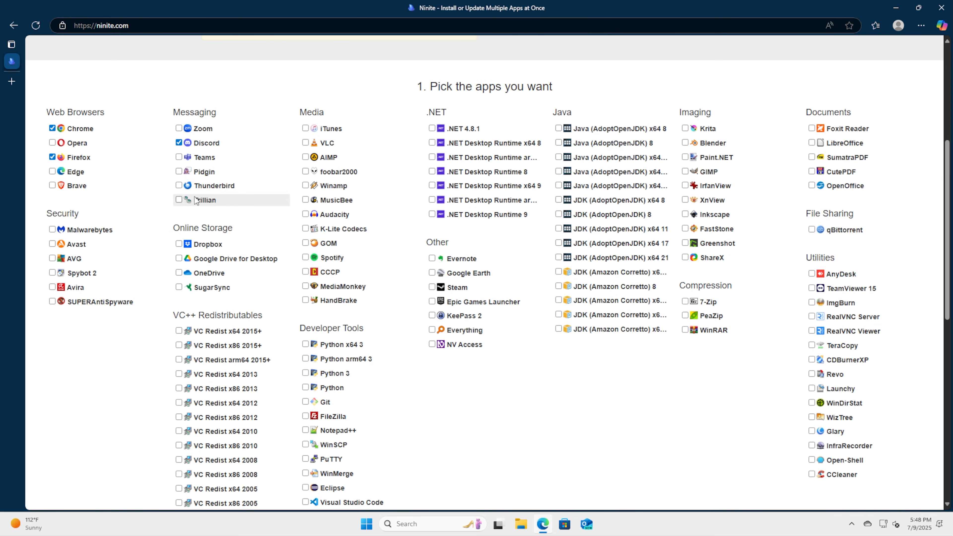
left_click(198, 188)
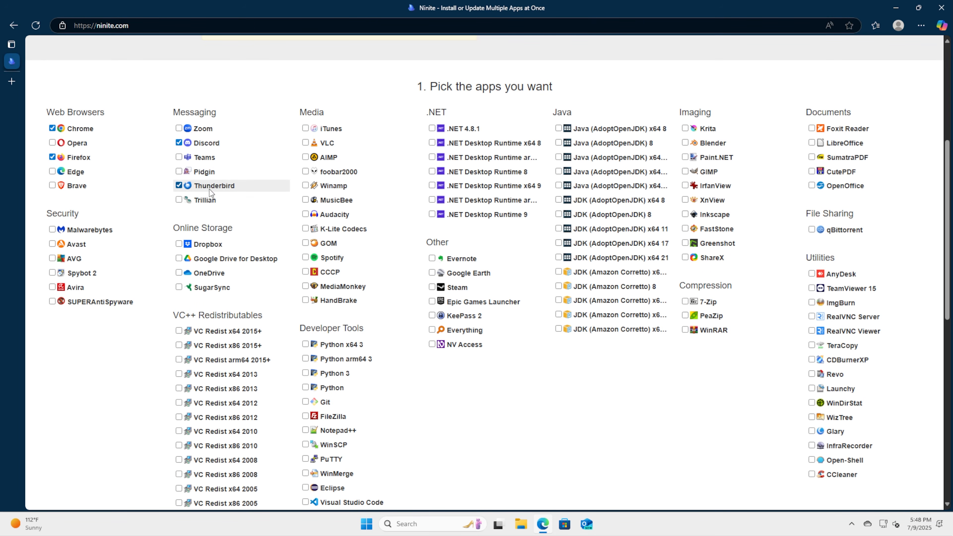
Step: Tick Spotify, Steam, Notepad++ and 7-Zip, clearing an accidental text selection
left_click(335, 260)
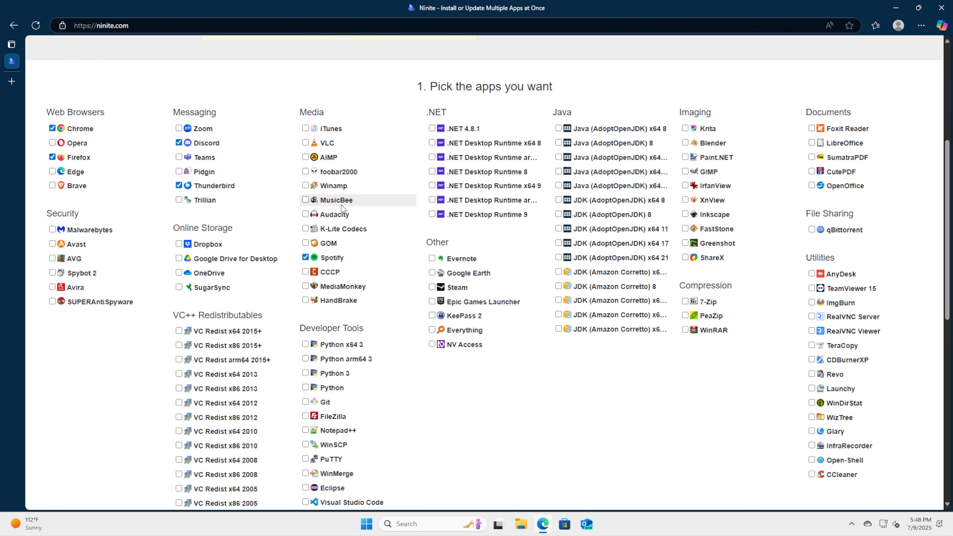
scroll(343, 203, "down", 1)
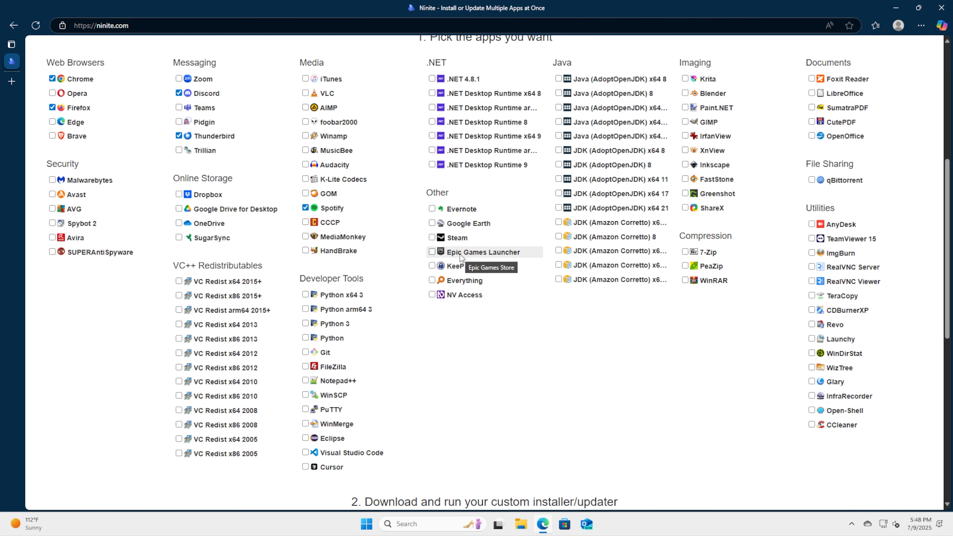
left_click(455, 240)
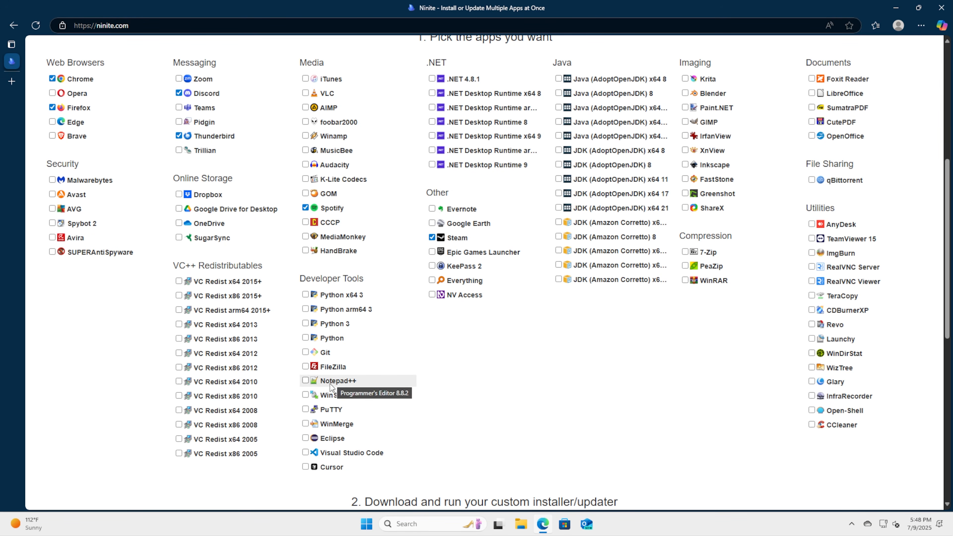
left_click(306, 382)
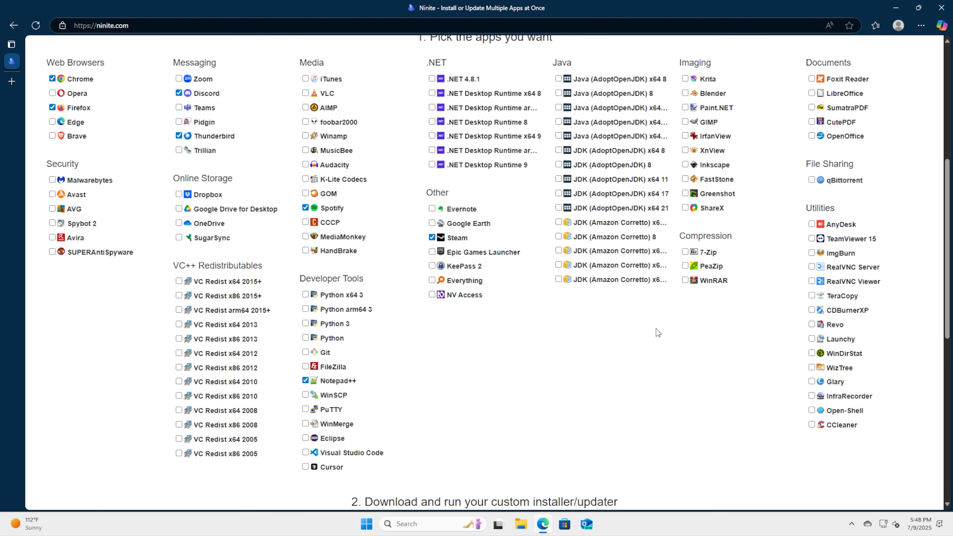
scroll(654, 333, "up", 2)
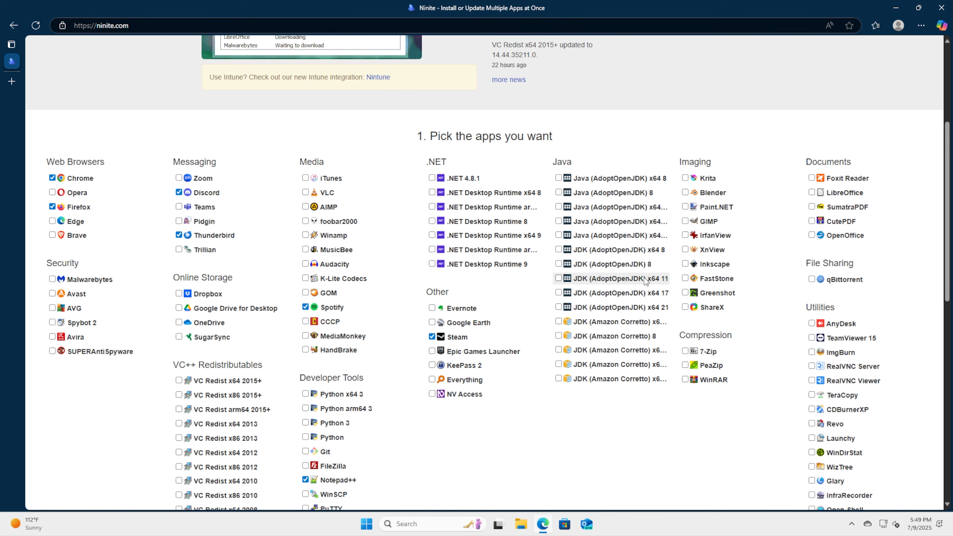
left_click(686, 351)
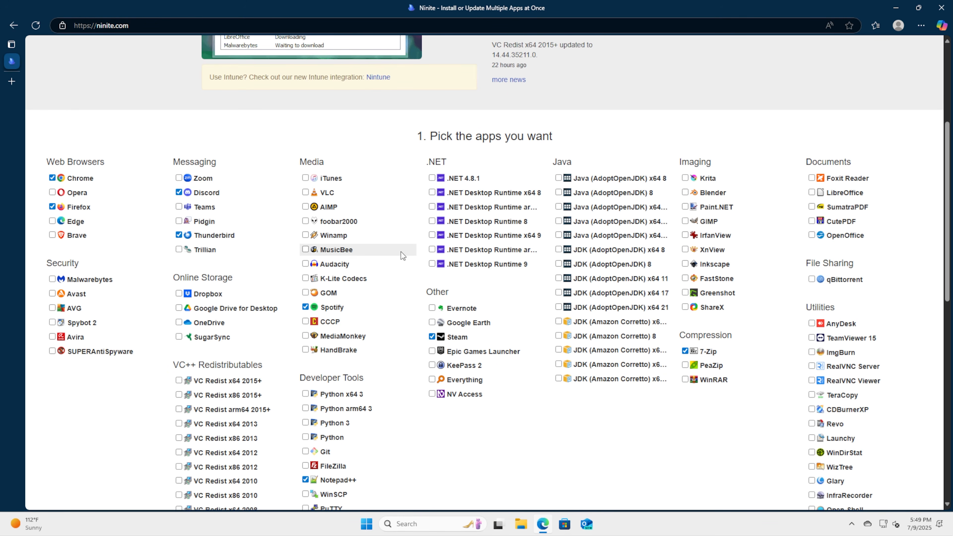
scroll(404, 256, "down", 6)
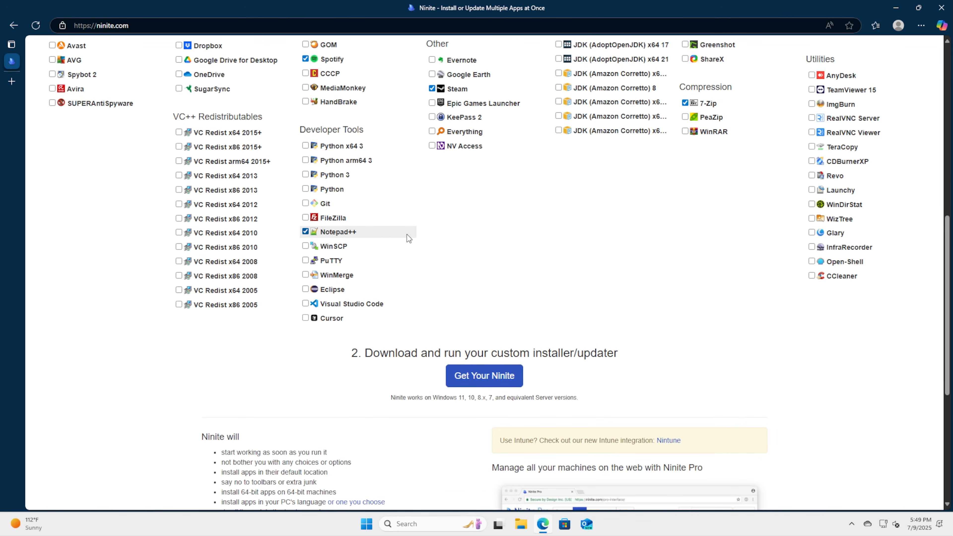
left_click_drag(371, 352, 655, 336)
left_click(661, 371)
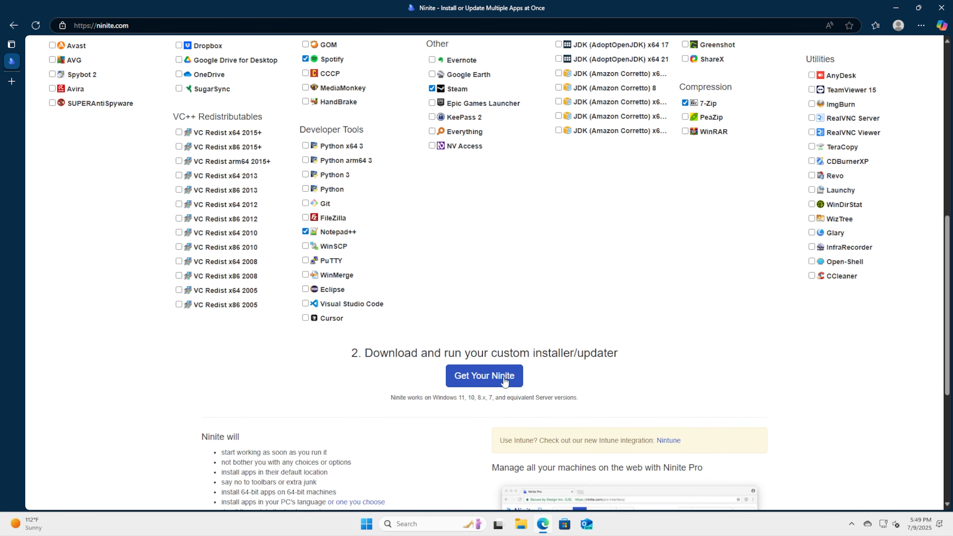
Step: Download the custom Ninite installer, run it with admin approval and show per-app progress
left_click(475, 378)
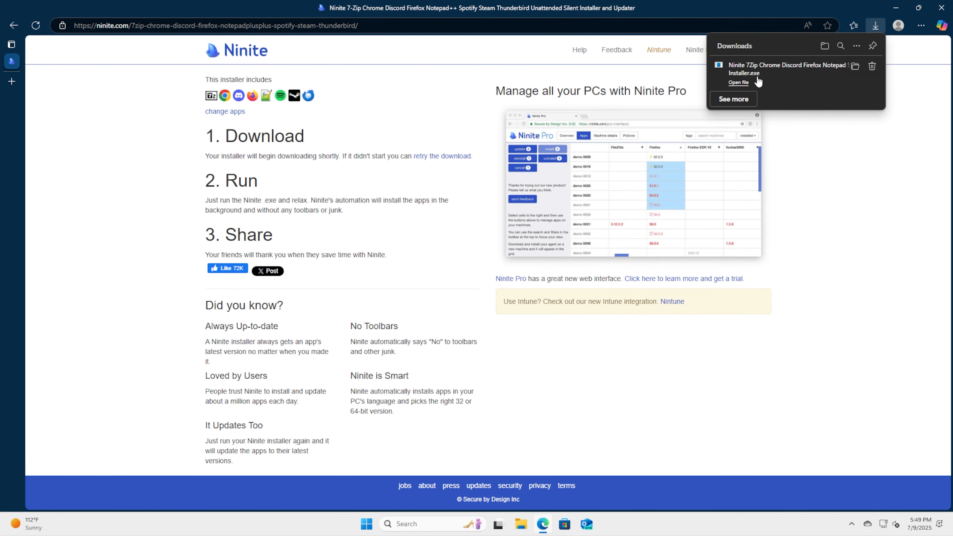
left_click(737, 83)
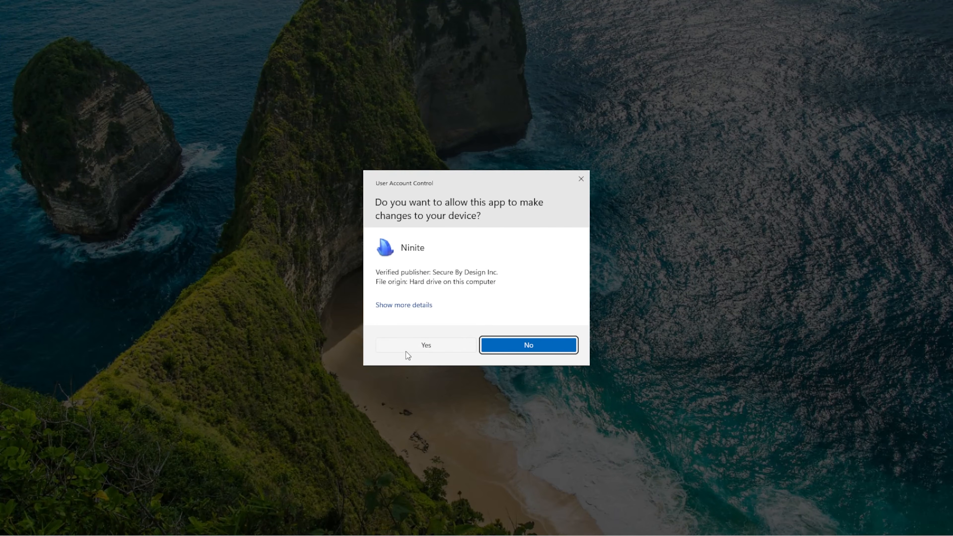
left_click(422, 346)
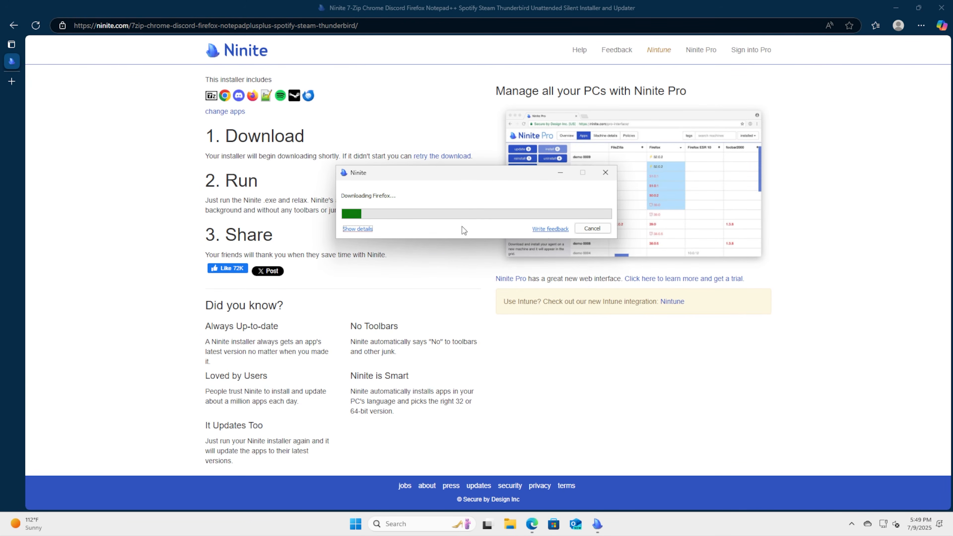
left_click(357, 230)
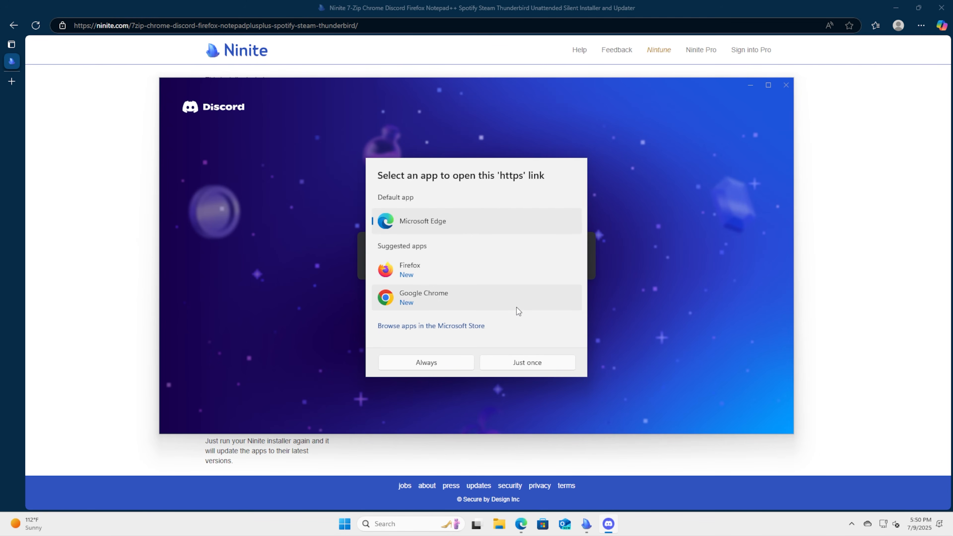
Step: Dismiss the Discord and Firefox windows that popped up, then close the finished installer and Edge
left_click(422, 267)
left_click(499, 364)
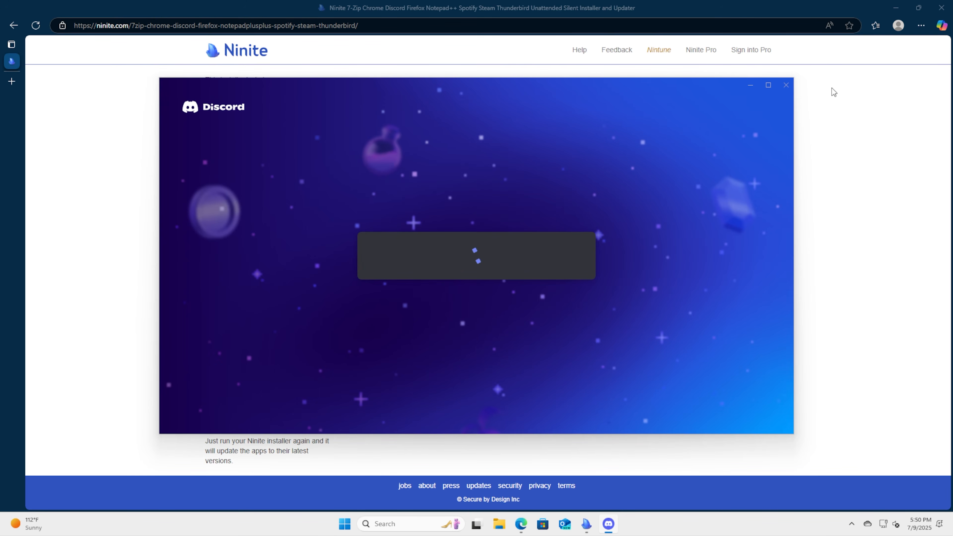
left_click(786, 85)
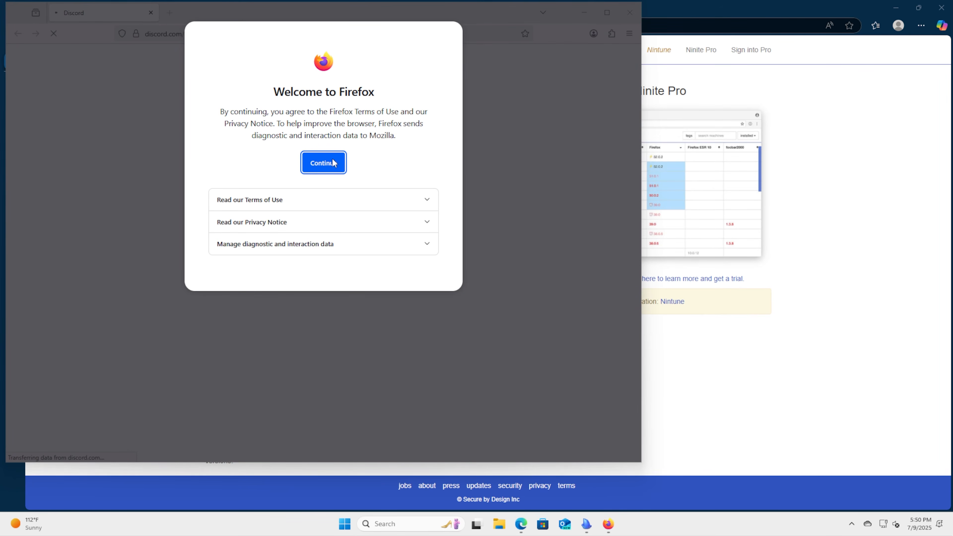
left_click(320, 162)
left_click(627, 13)
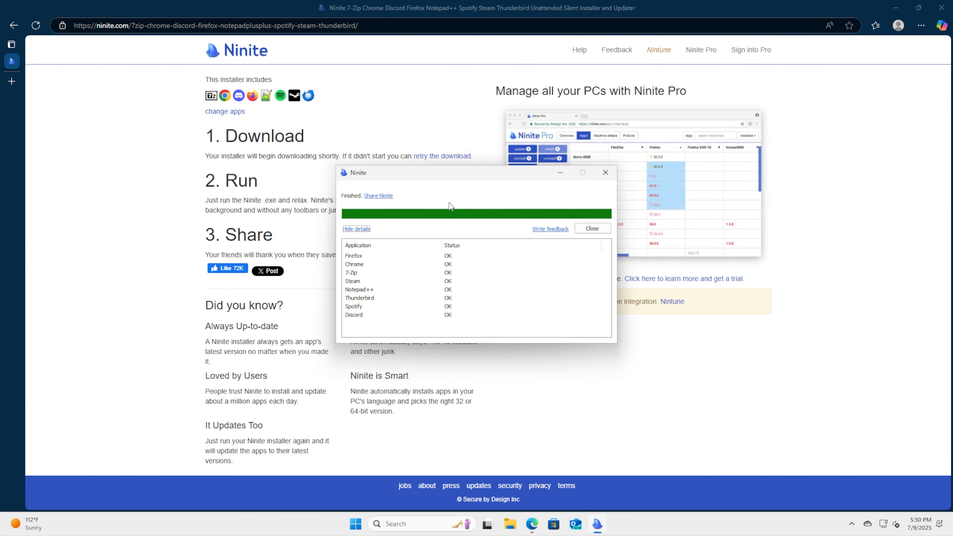
left_click_drag(476, 173, 476, 185)
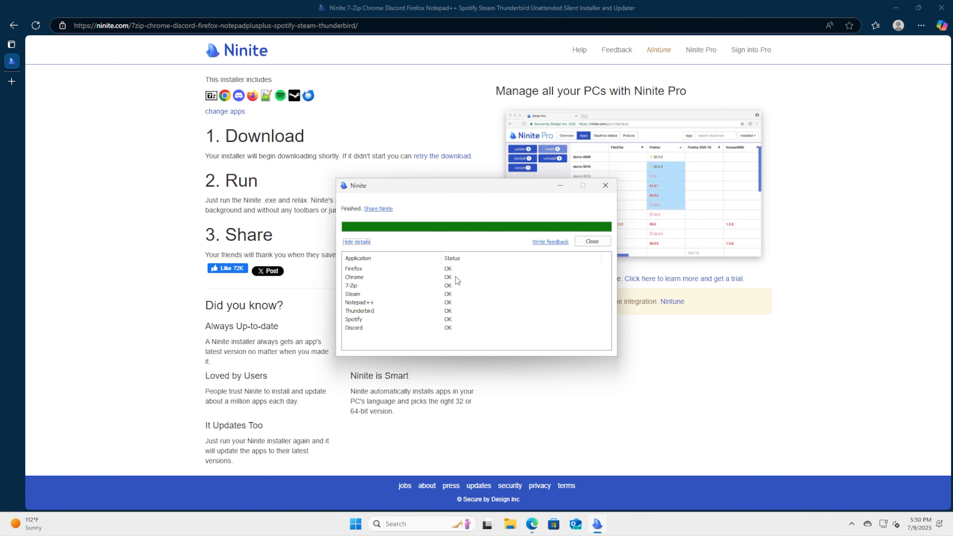
left_click(599, 241)
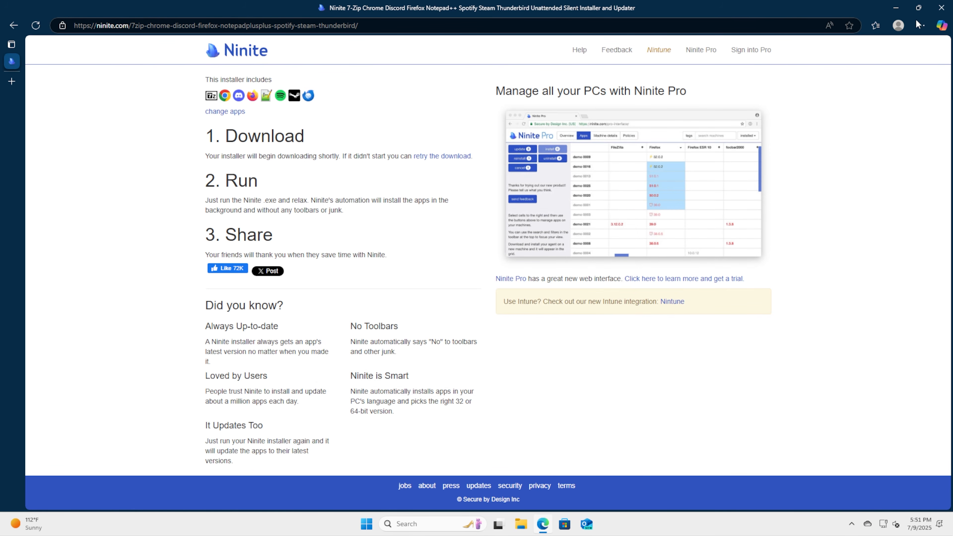
left_click(941, 7)
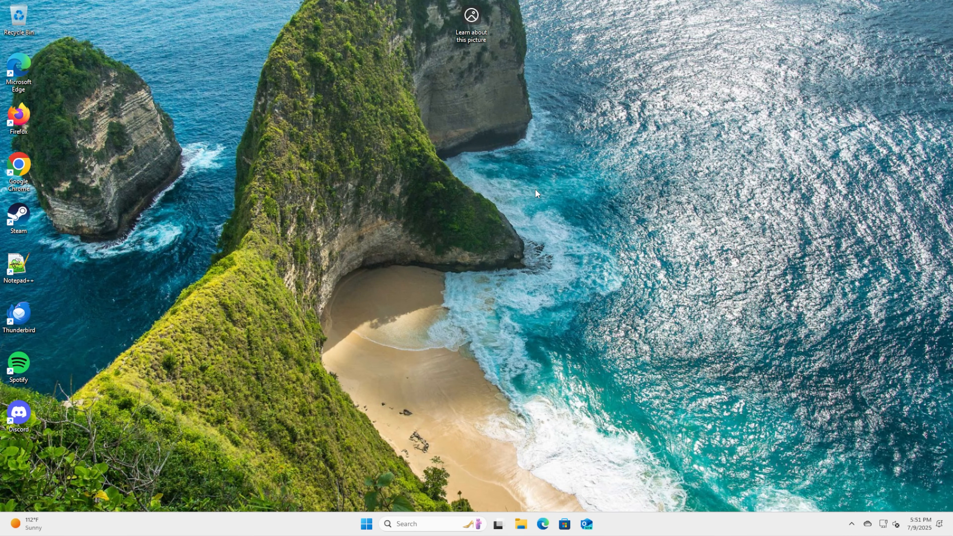
Step: Open Settings from Start search, apply the Windows (dark) theme under Personalization, and close it
left_click(366, 526)
type("setting")
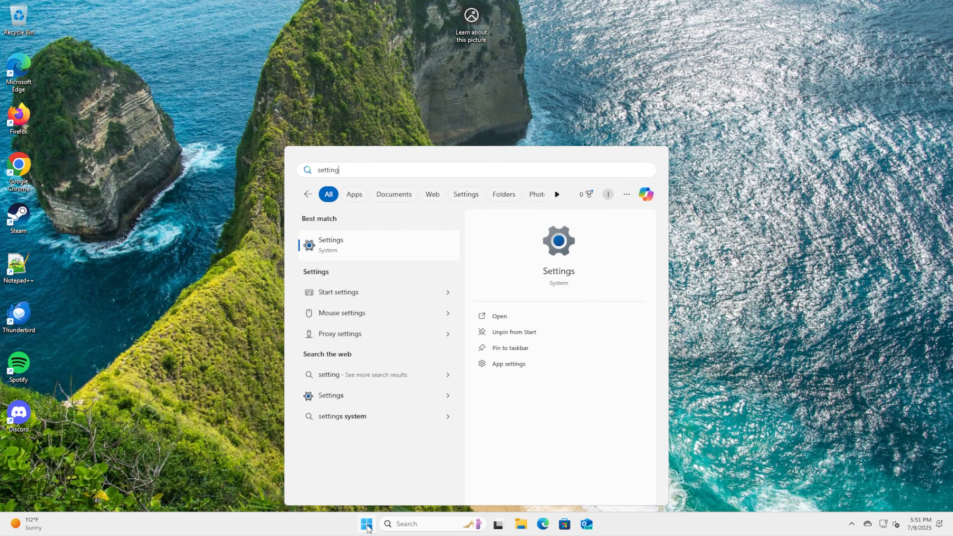
key("Return")
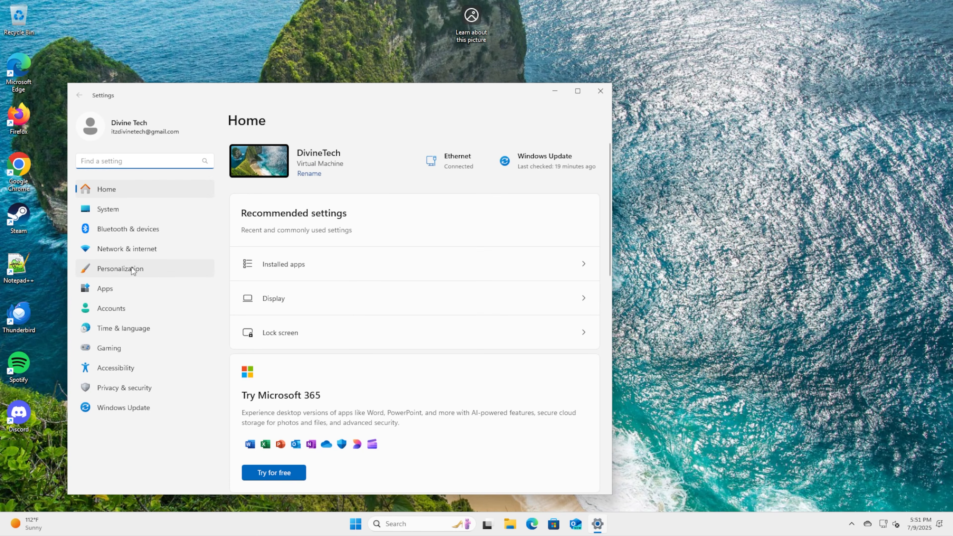
left_click(131, 268)
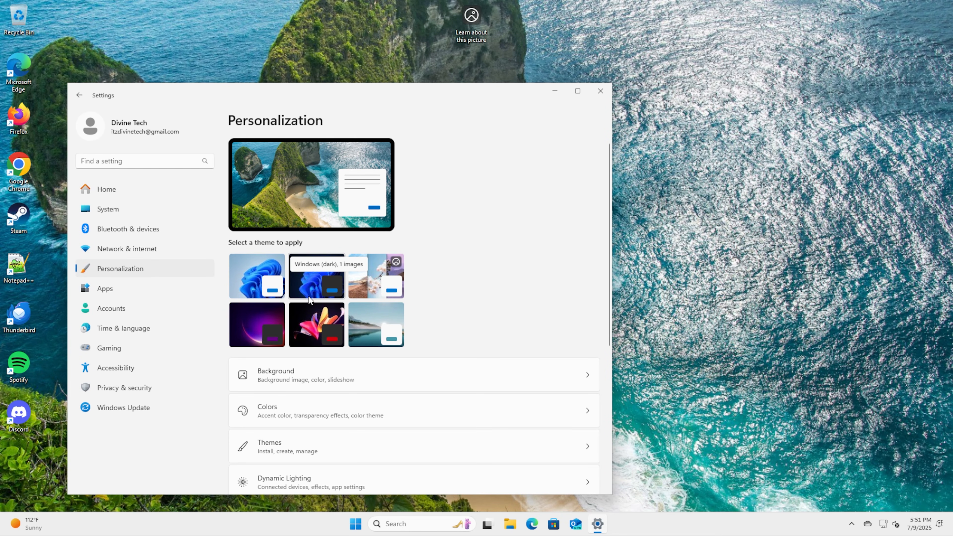
left_click(323, 291)
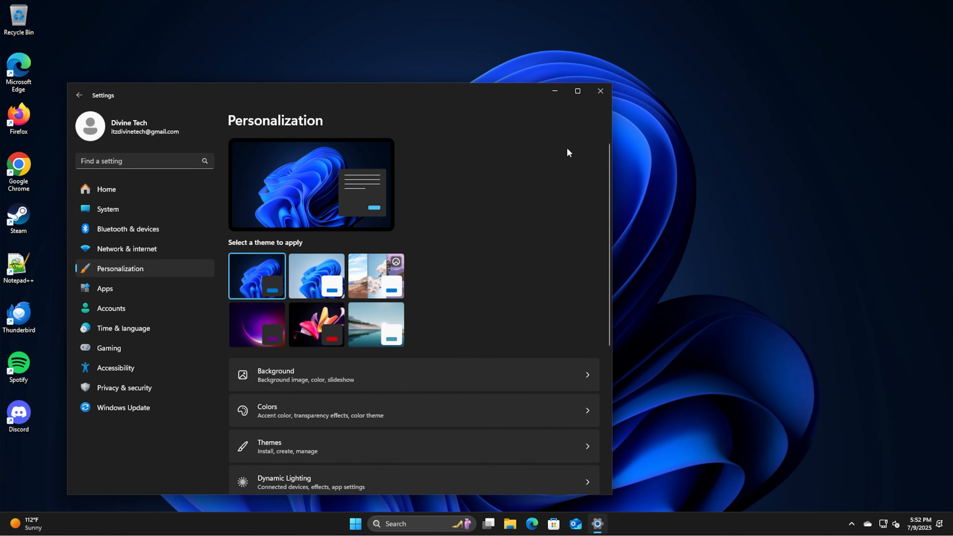
scroll(488, 282, "down", 5)
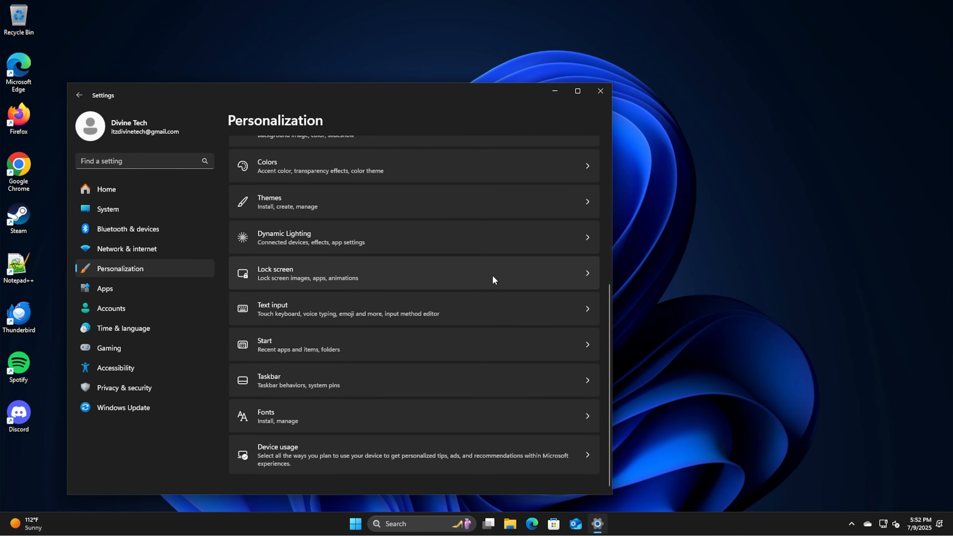
scroll(493, 280, "up", 5)
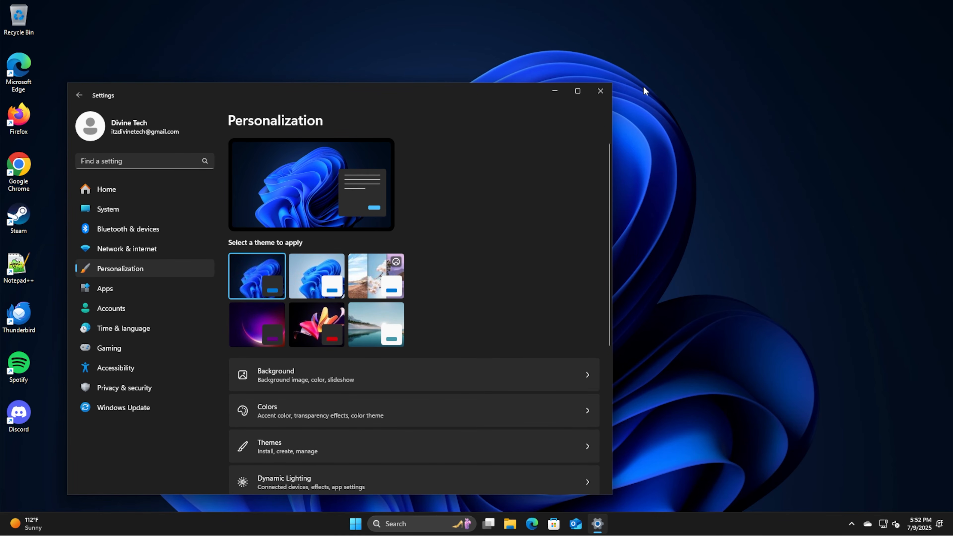
left_click(600, 91)
left_click_drag(322, 123, 525, 406)
double_click(18, 117)
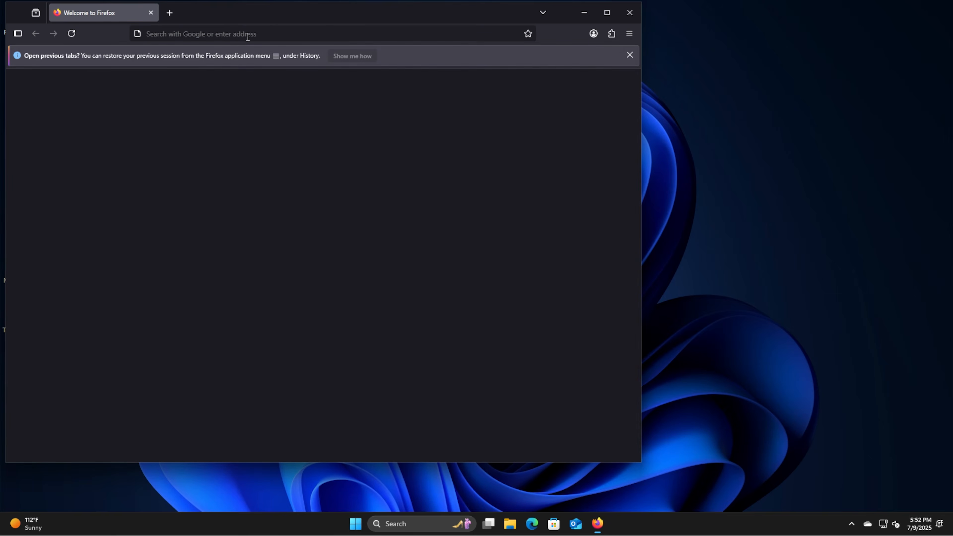
left_click(248, 33)
type("https://")
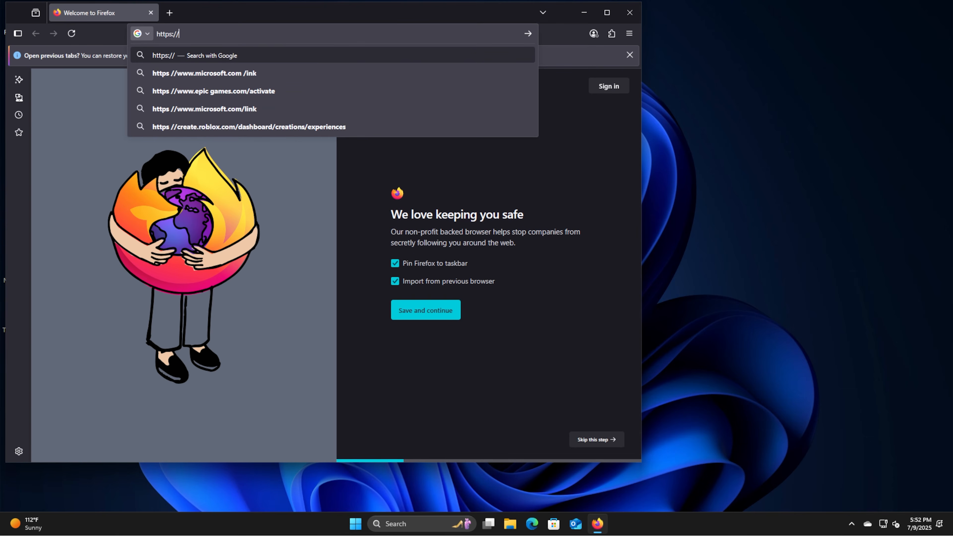
type("ultrawidewallpapers.net")
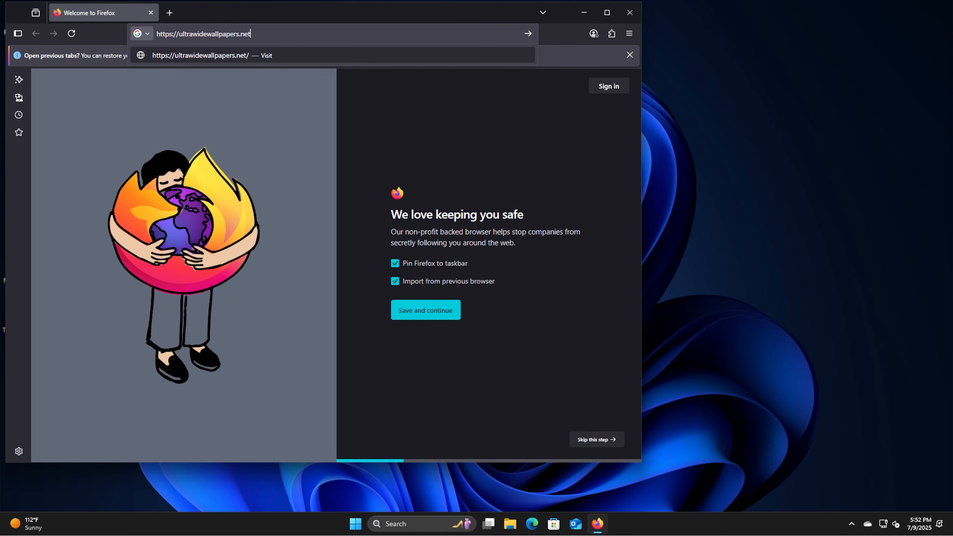
key("Return")
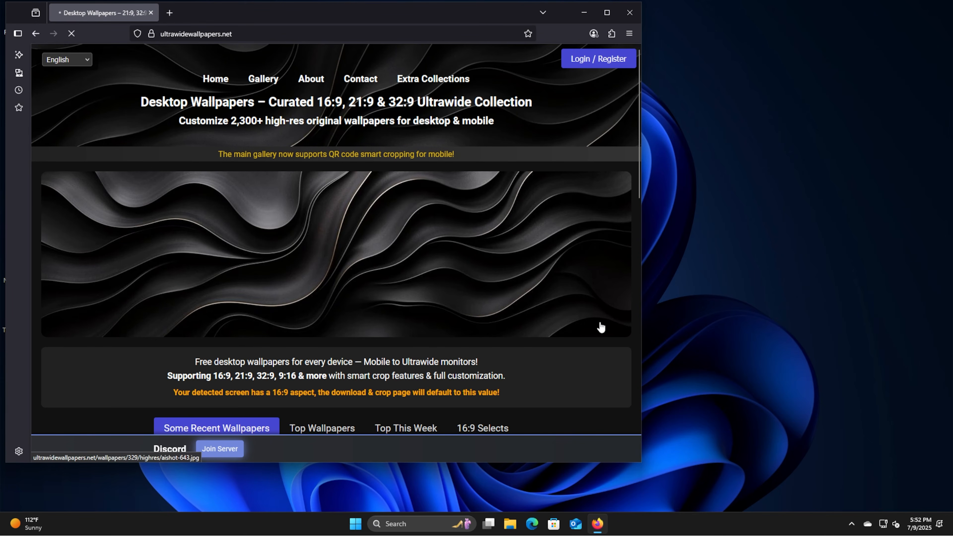
left_click_drag(641, 463, 850, 512)
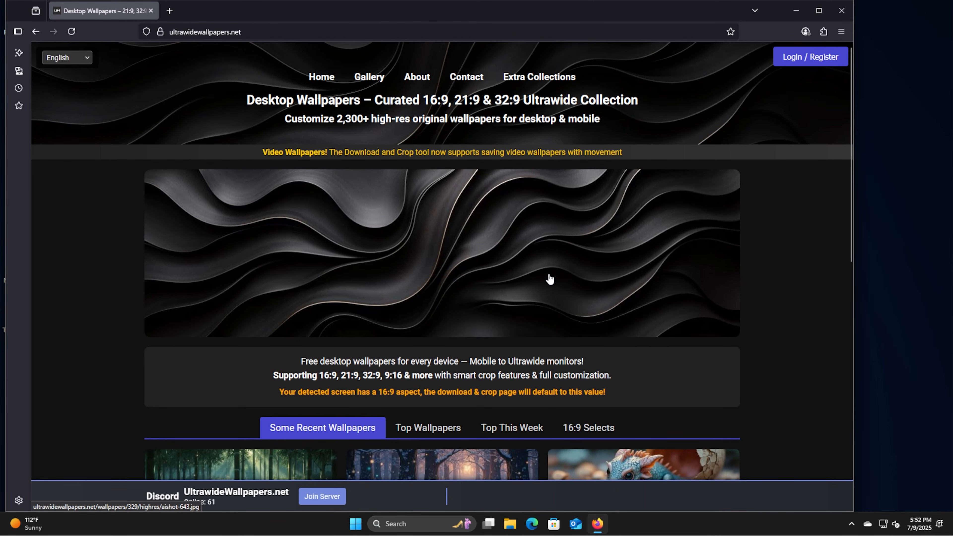
Step: Open the jellyfish wallpaper and its Crop & Download page
scroll(551, 280, "down", 5)
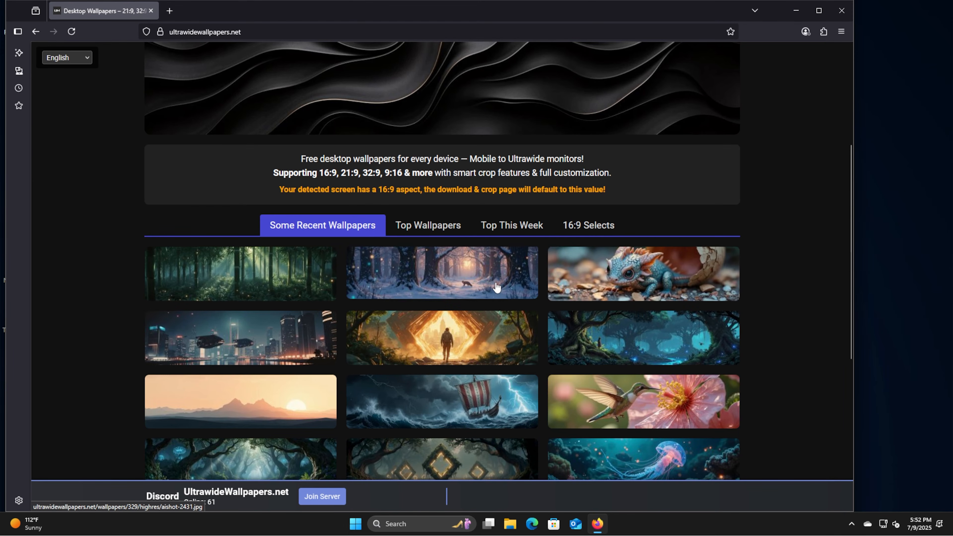
scroll(485, 286, "down", 1)
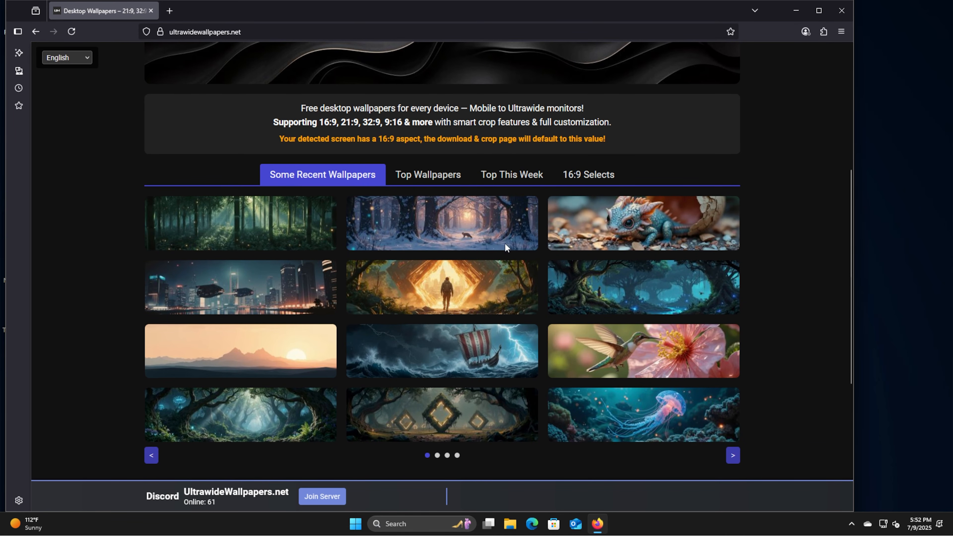
left_click(672, 419)
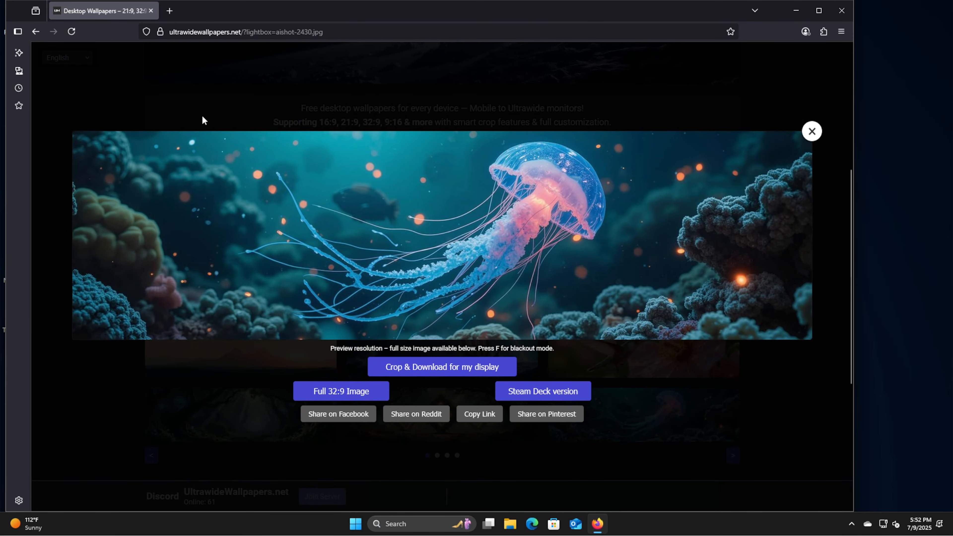
left_click(424, 370)
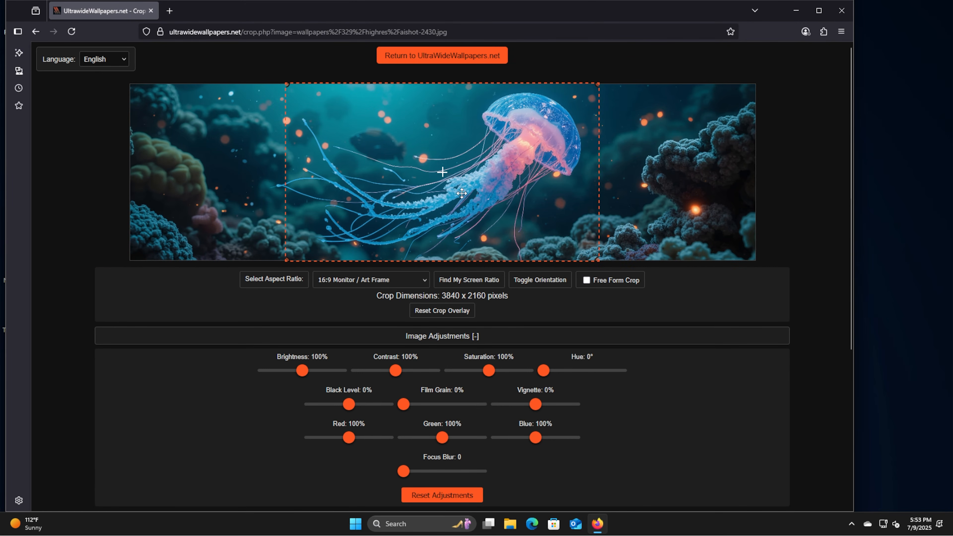
Step: Crop to the image's right side, download UltrawideWallpapersDotNet-2430.jpeg, and show it in its folder
left_click_drag(485, 194, 750, 197)
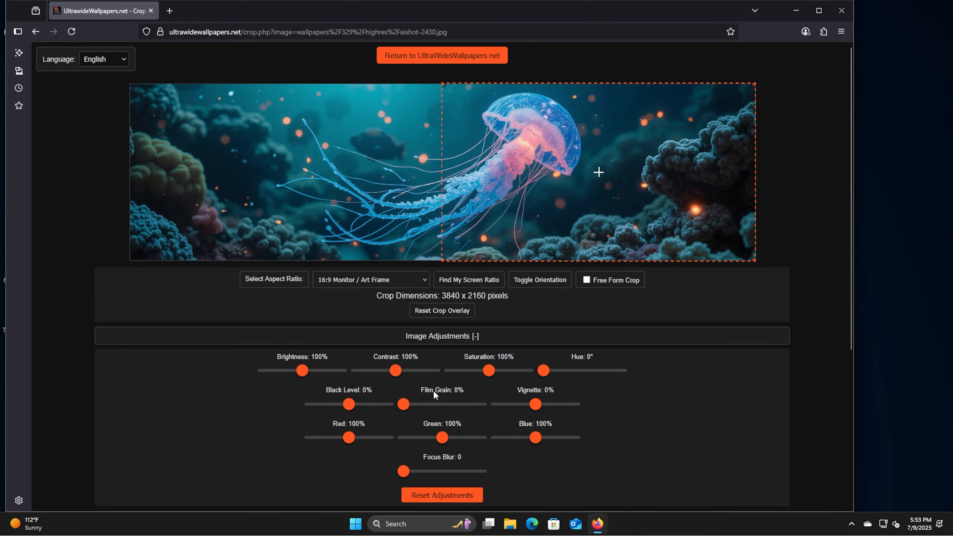
scroll(604, 317, "down", 4)
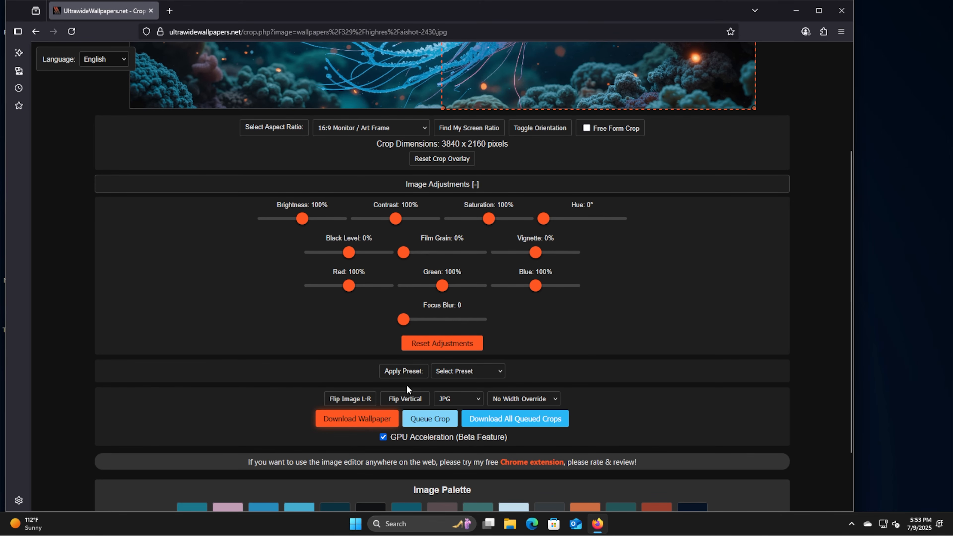
left_click(354, 419)
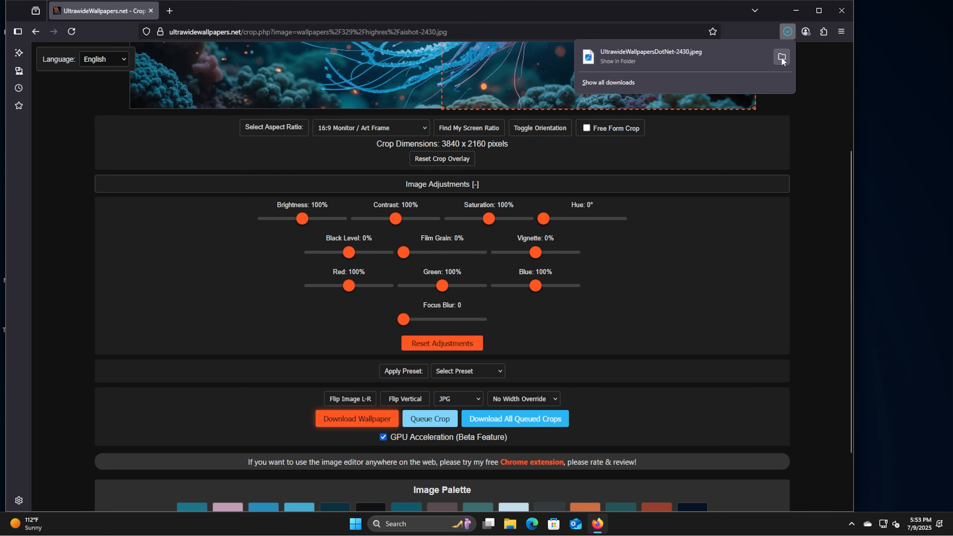
left_click(781, 56)
left_click(794, 12)
left_click(794, 12)
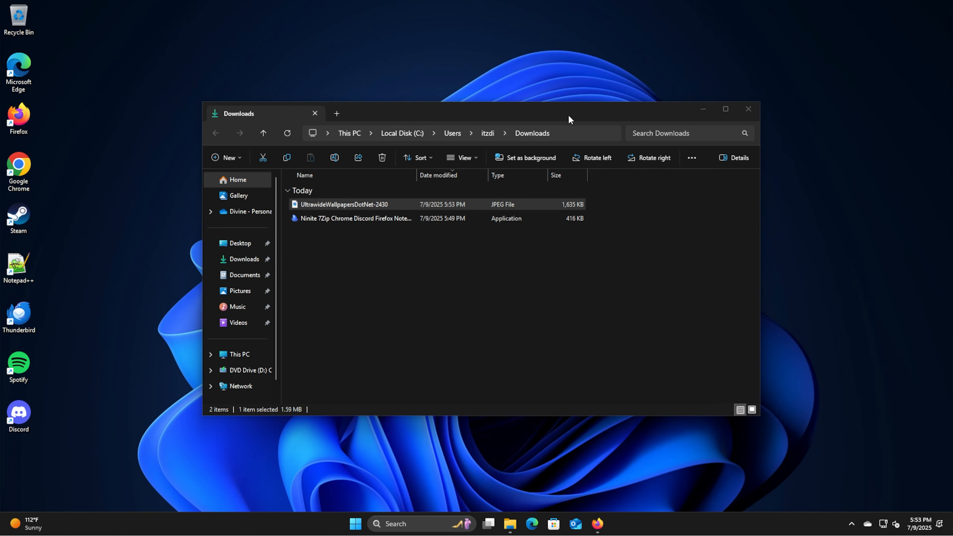
Step: Set UltrawideWallpapersDotNet-2430.jpeg in Downloads as the desktop background, then close File Explorer
left_click_drag(571, 119, 490, 110)
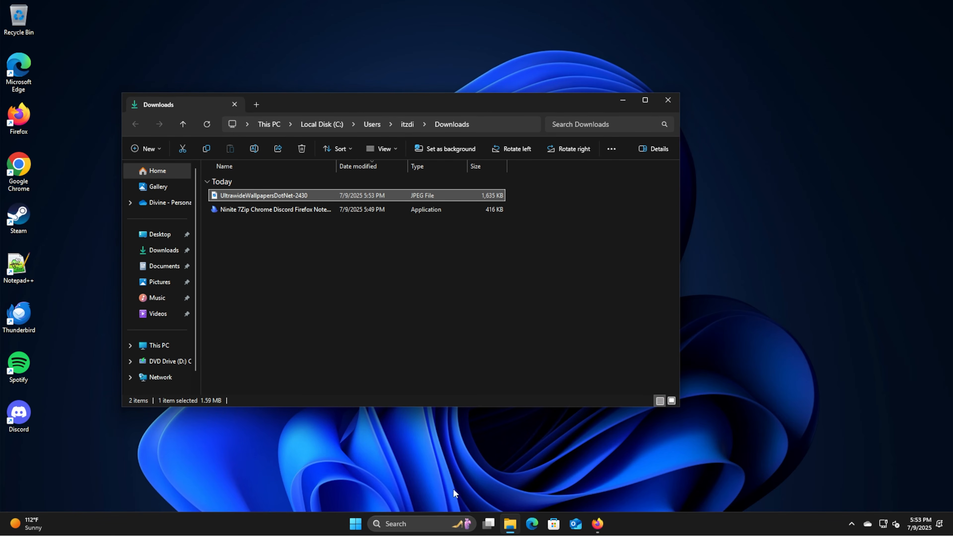
left_click(668, 100)
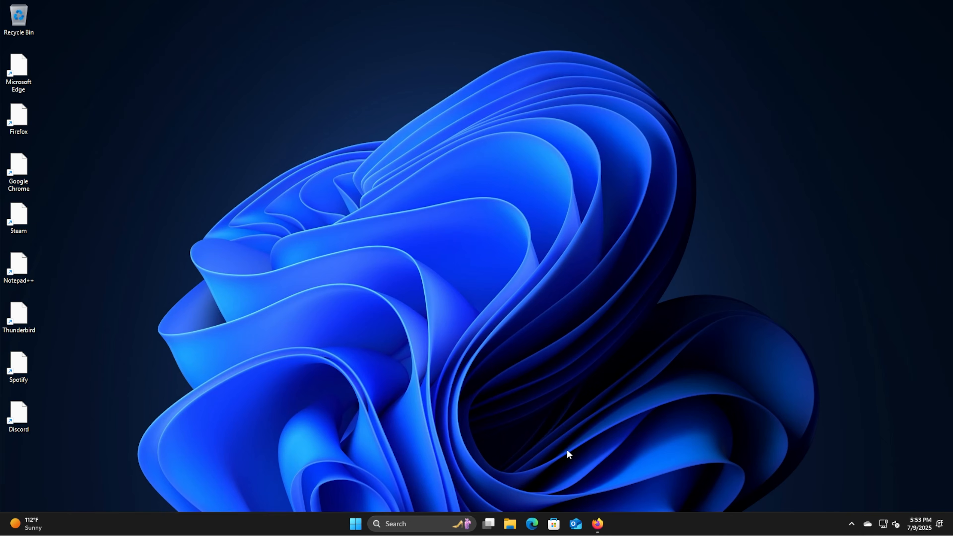
left_click(512, 528)
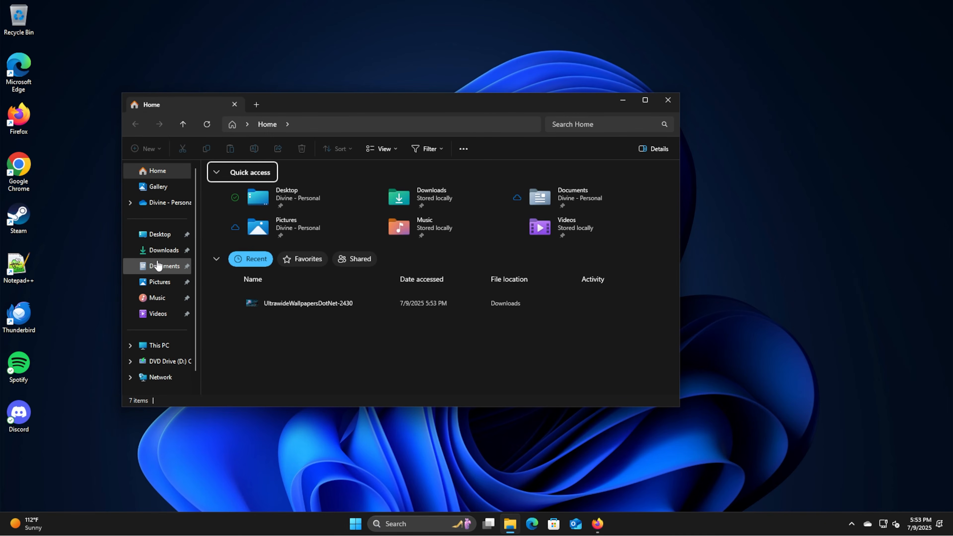
left_click(165, 252)
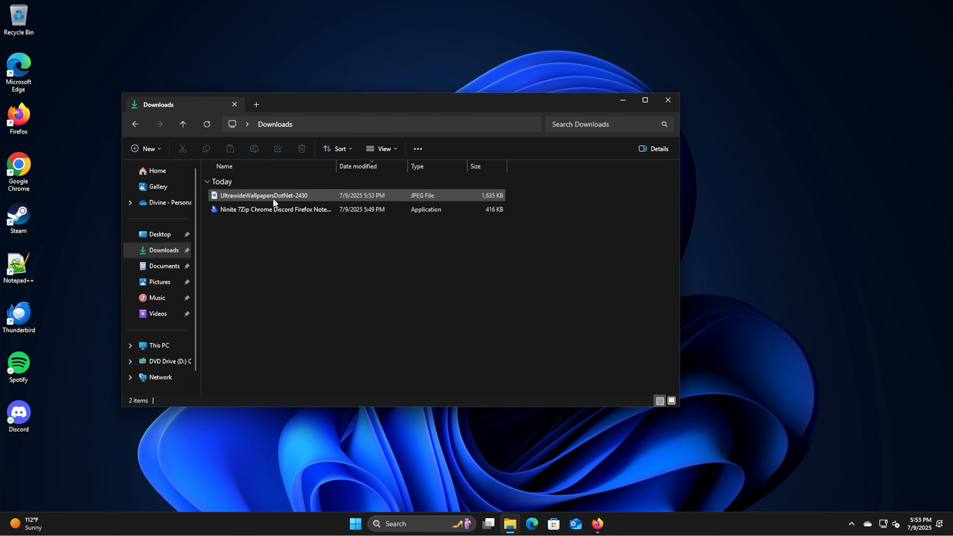
mouse_move(275, 197)
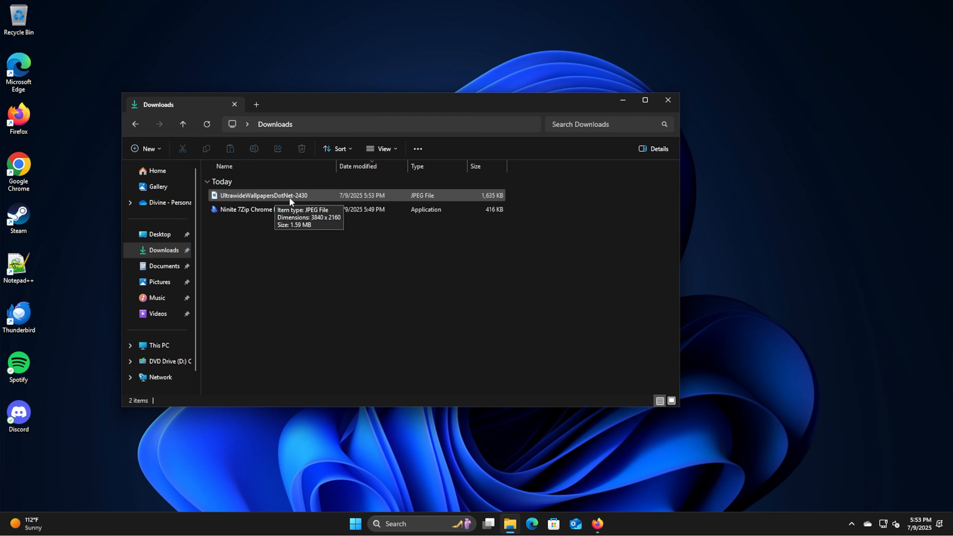
right_click(274, 194)
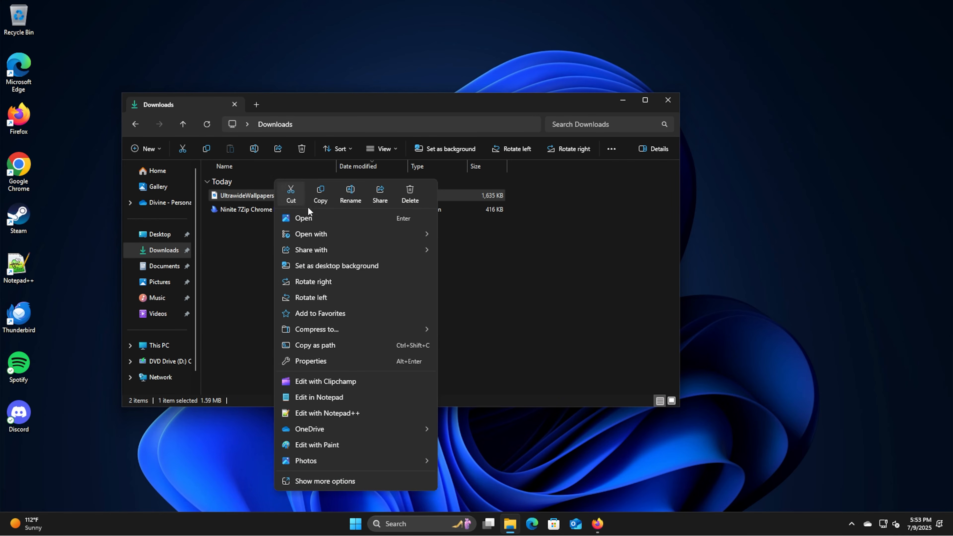
left_click(330, 265)
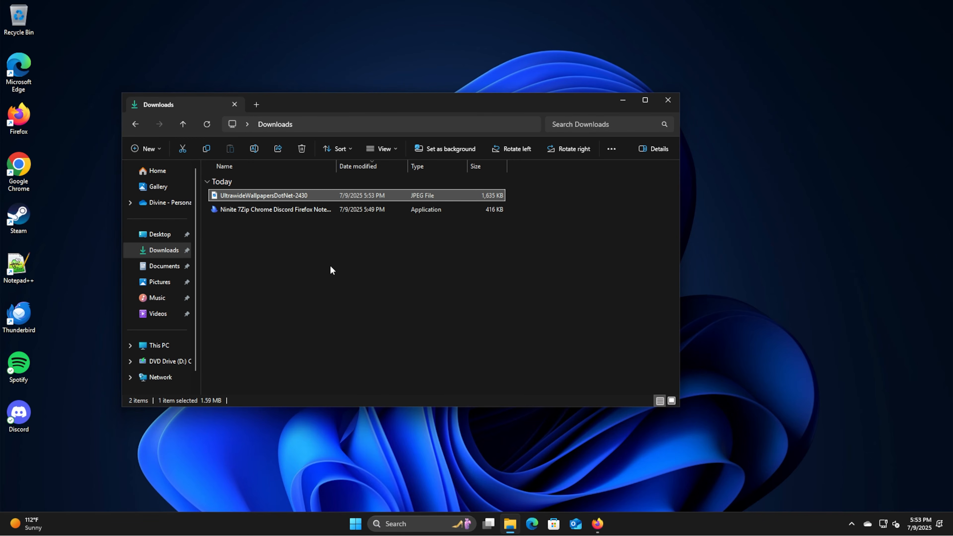
left_click(668, 101)
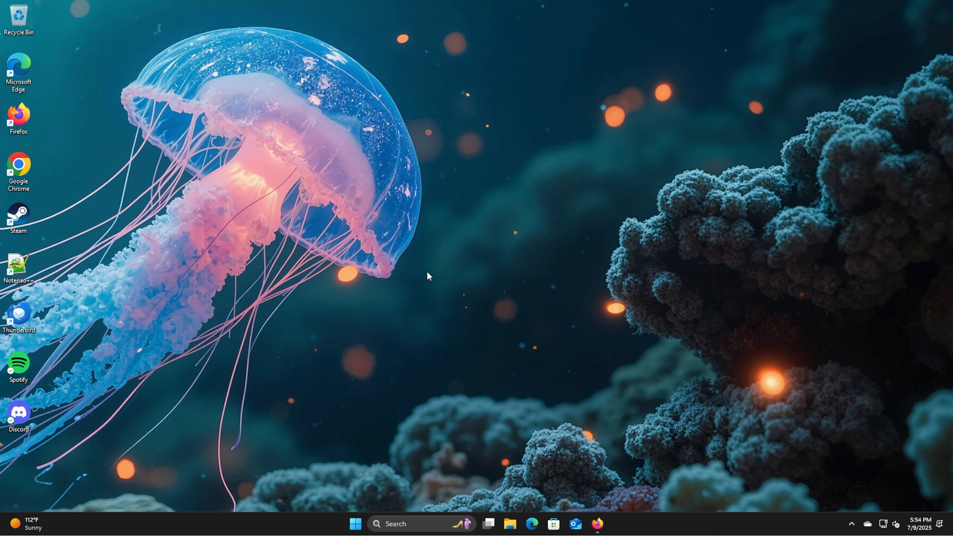
right_click(433, 269)
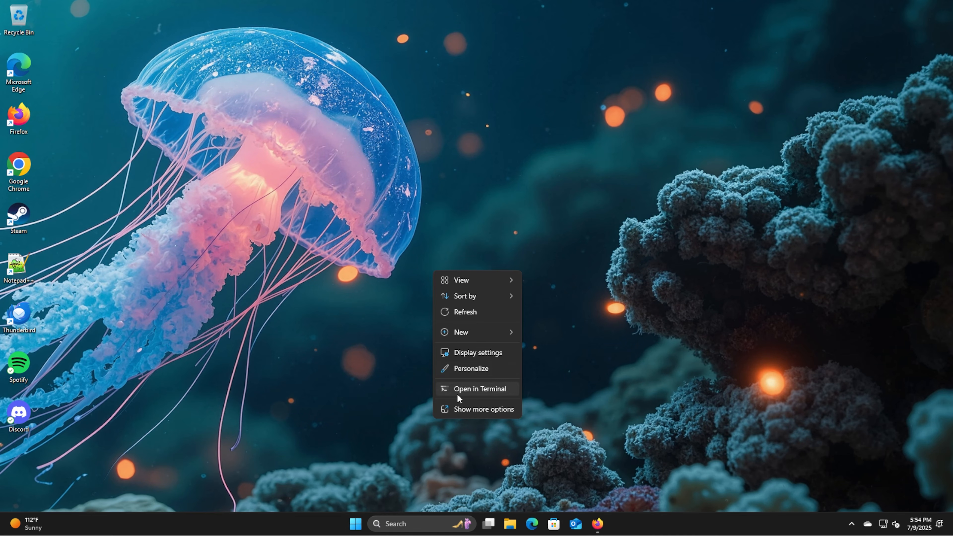
left_click(476, 353)
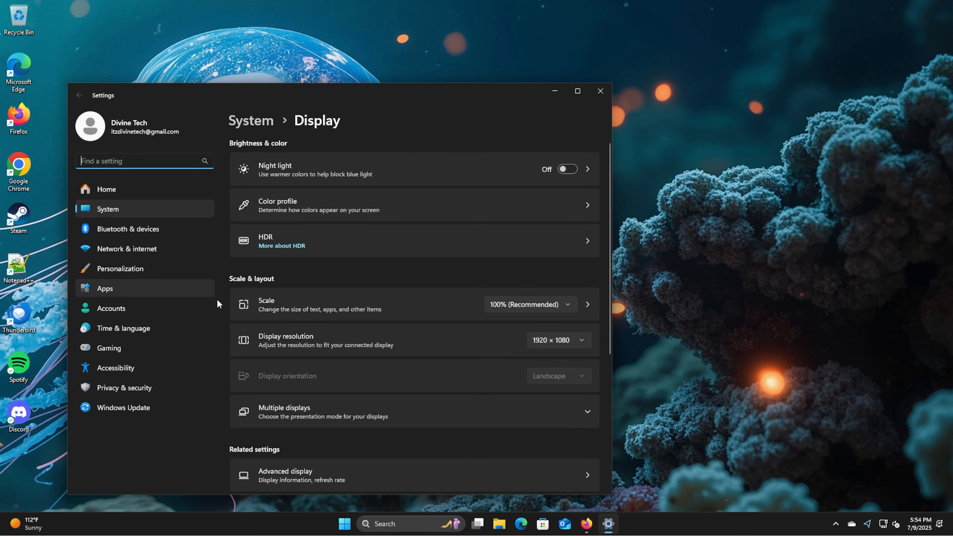
left_click(127, 274)
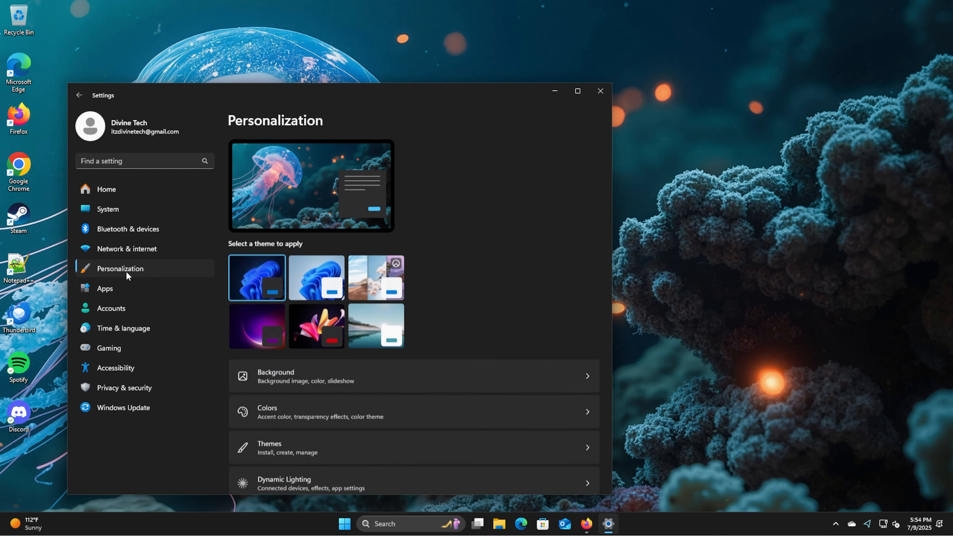
scroll(427, 313, "down", 2)
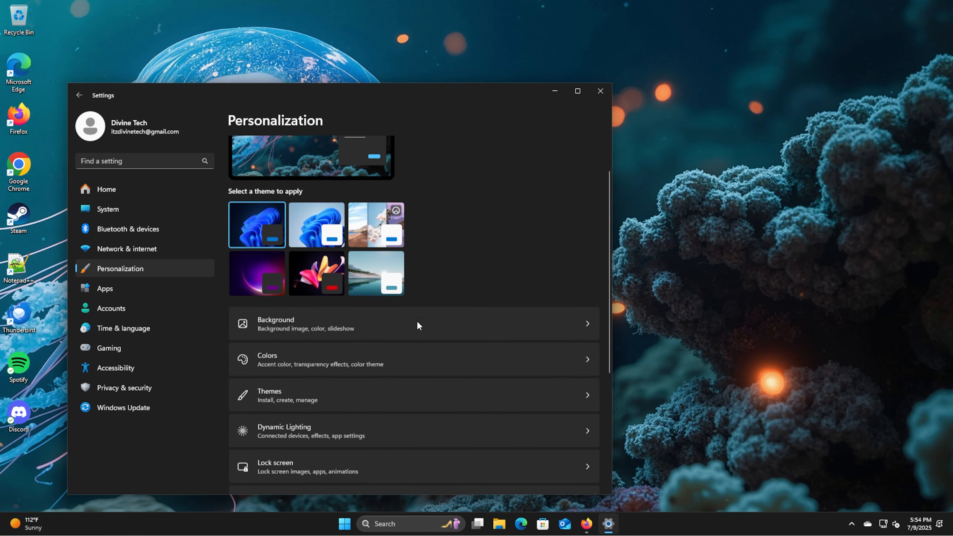
left_click(305, 327)
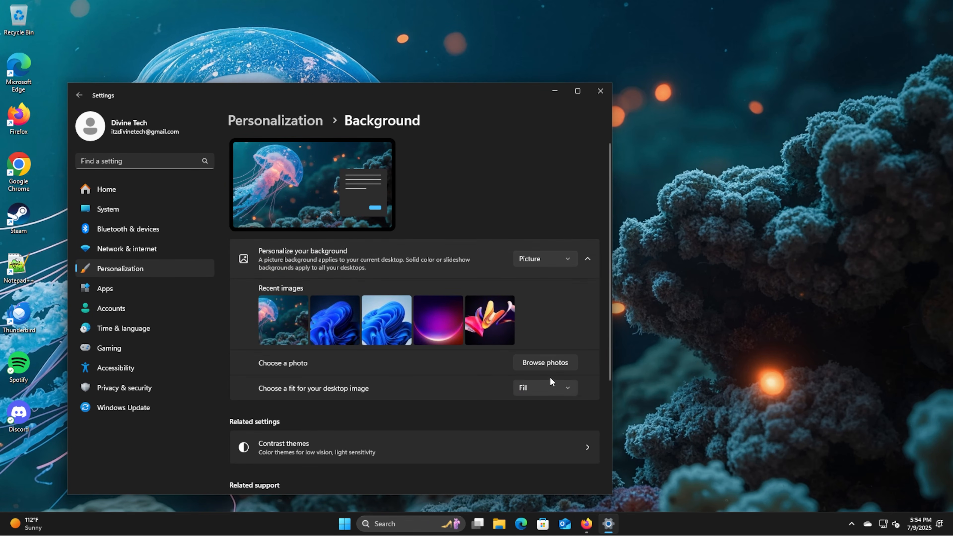
left_click(560, 363)
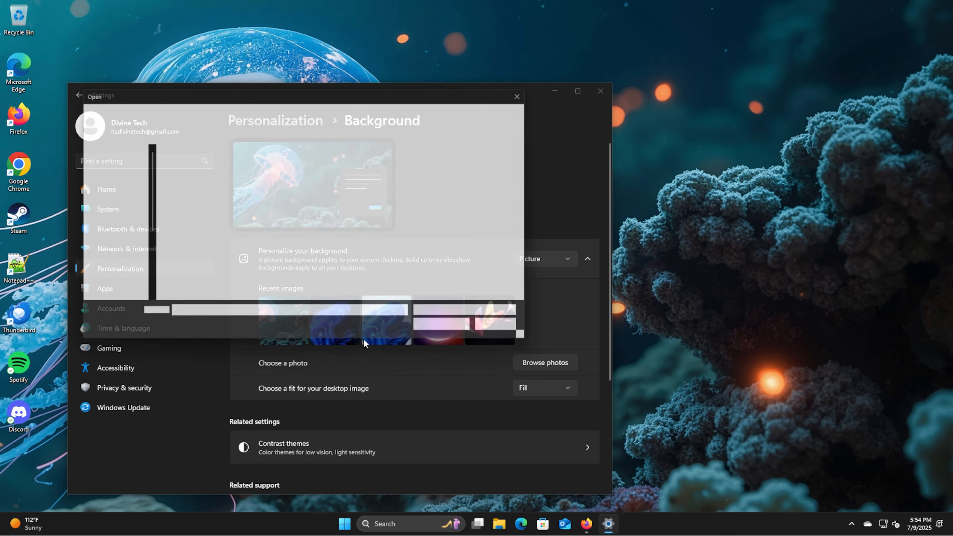
left_click(127, 217)
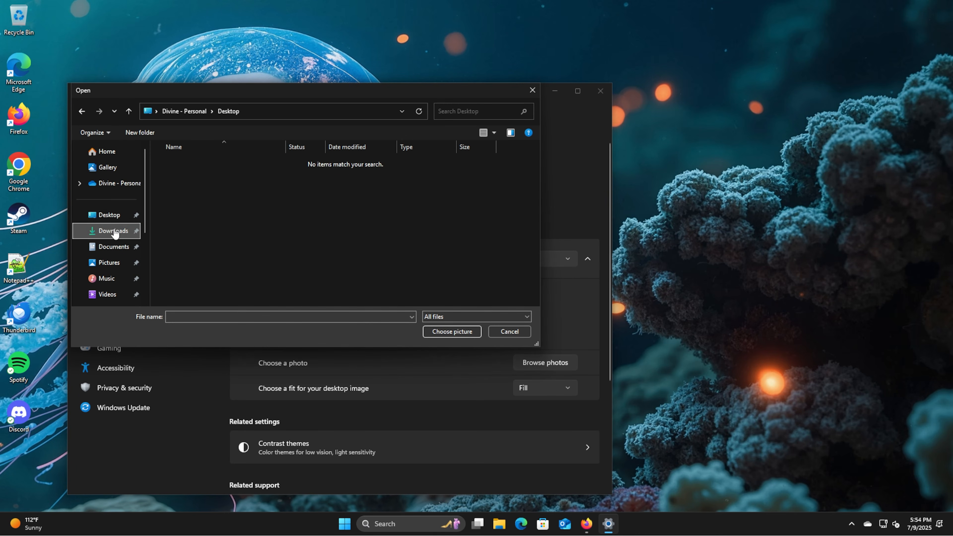
left_click(129, 231)
left_click(178, 175)
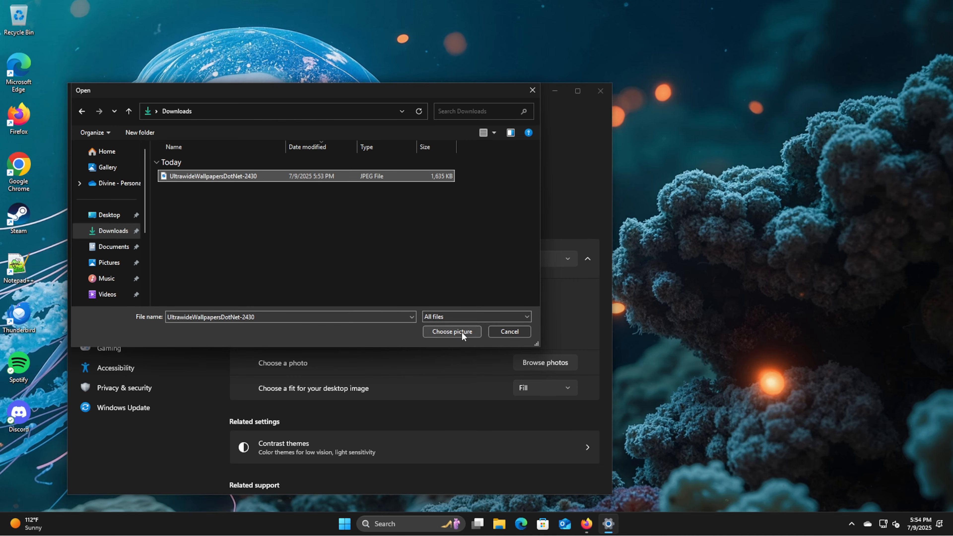
left_click(452, 332)
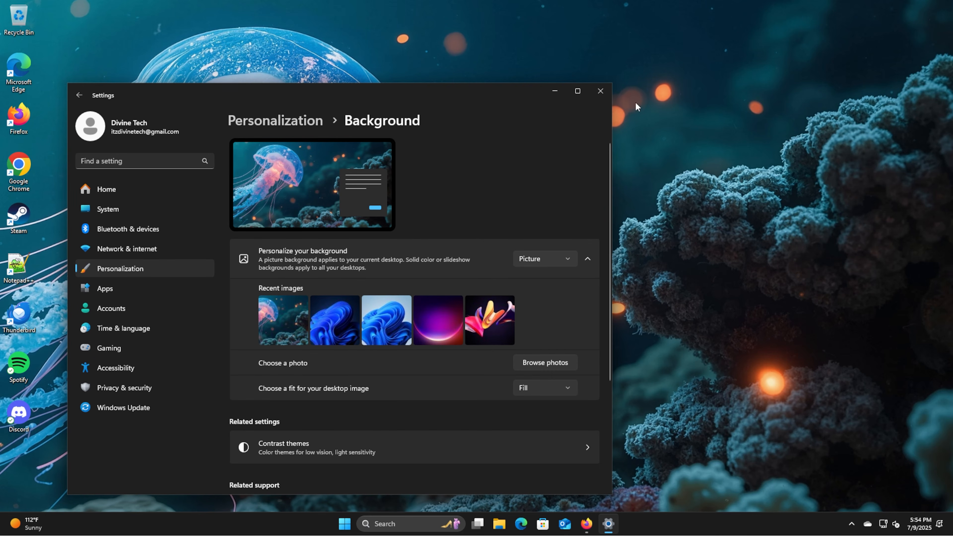
left_click(603, 94)
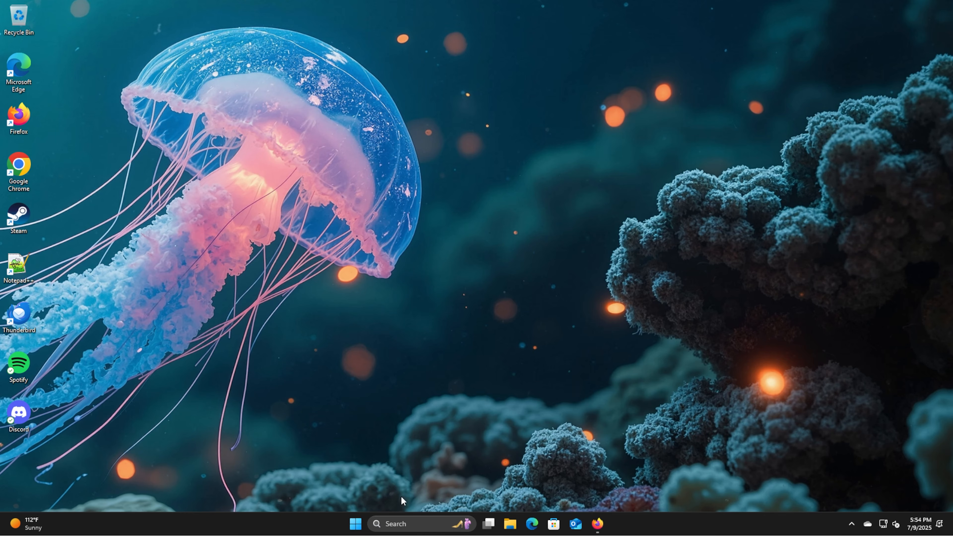
Step: Search Start for 'mouse settings' and go to the Accessibility mouse pointer page
left_click(355, 524)
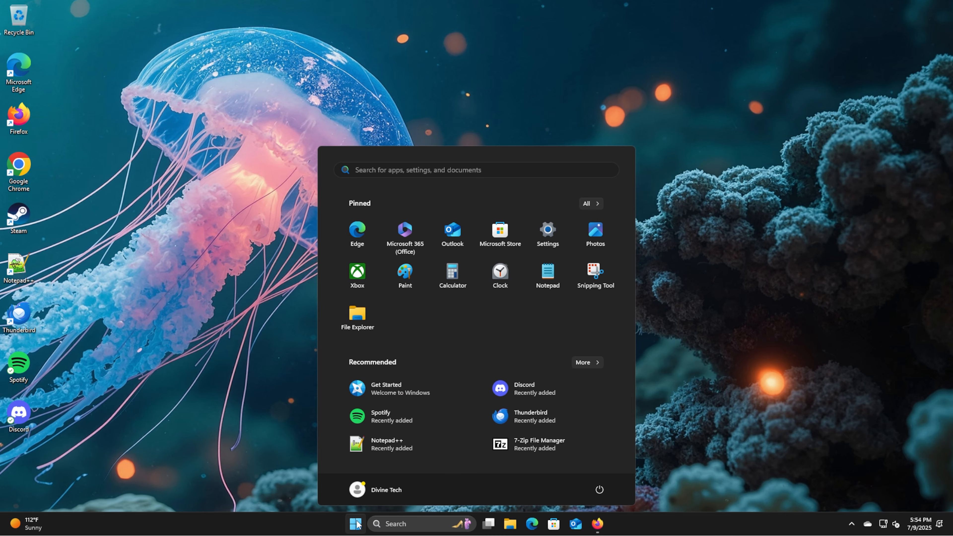
type("mouse")
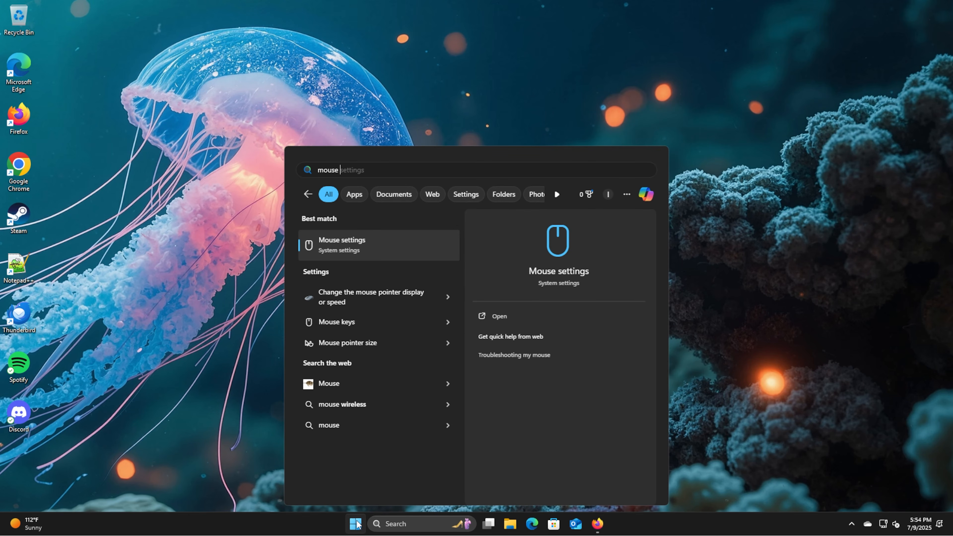
type(" settings")
key("Return")
scroll(401, 335, "down", 5)
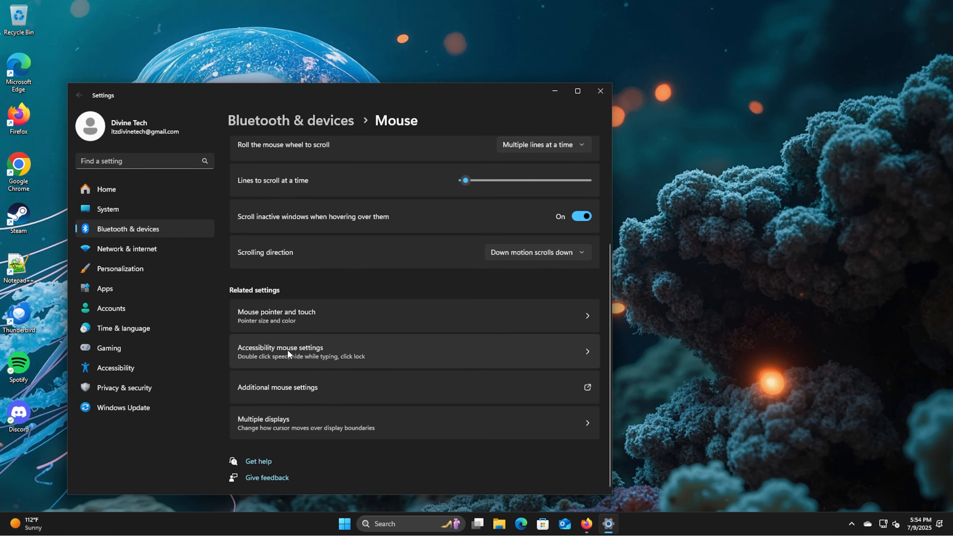
left_click(301, 353)
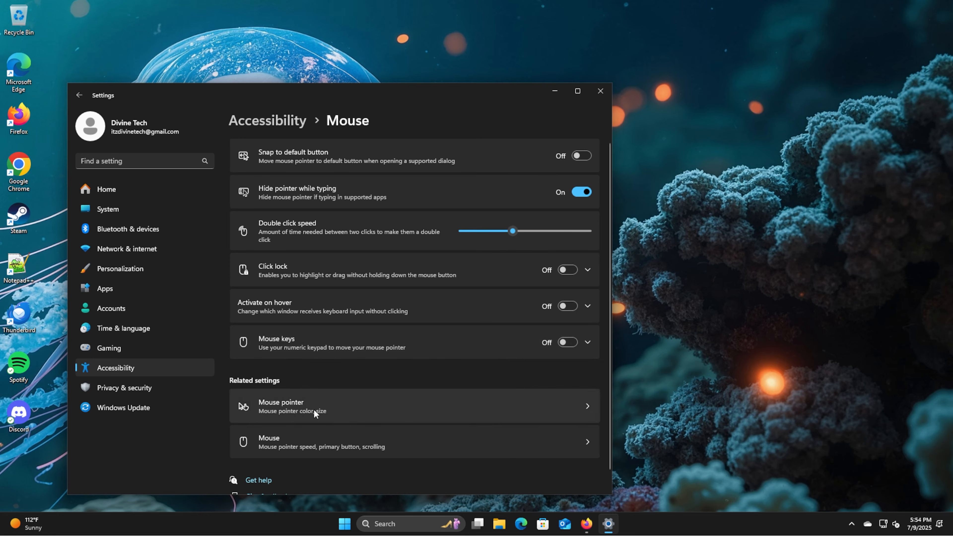
left_click(302, 404)
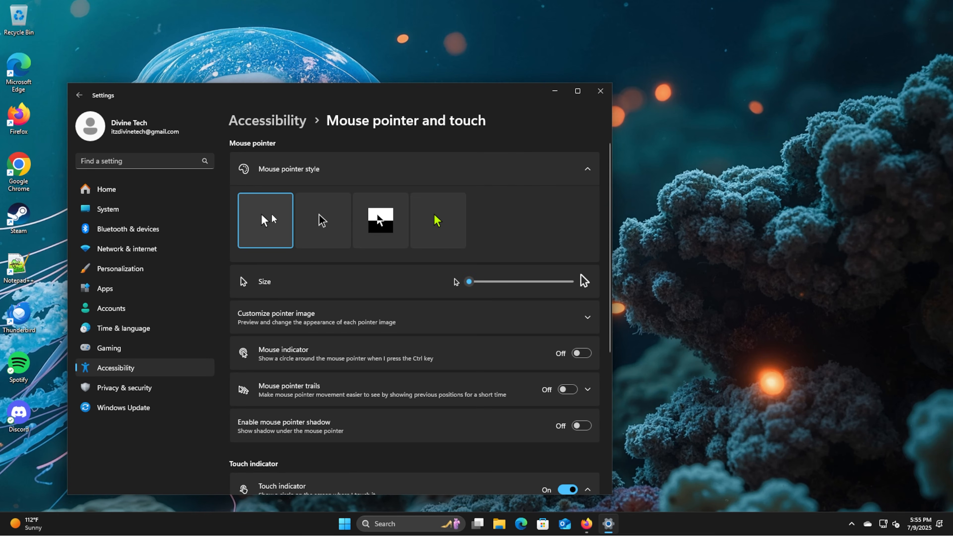
Step: Choose the custom coloured pointer style, try several colours, settle on lime, and close Settings
left_click(333, 228)
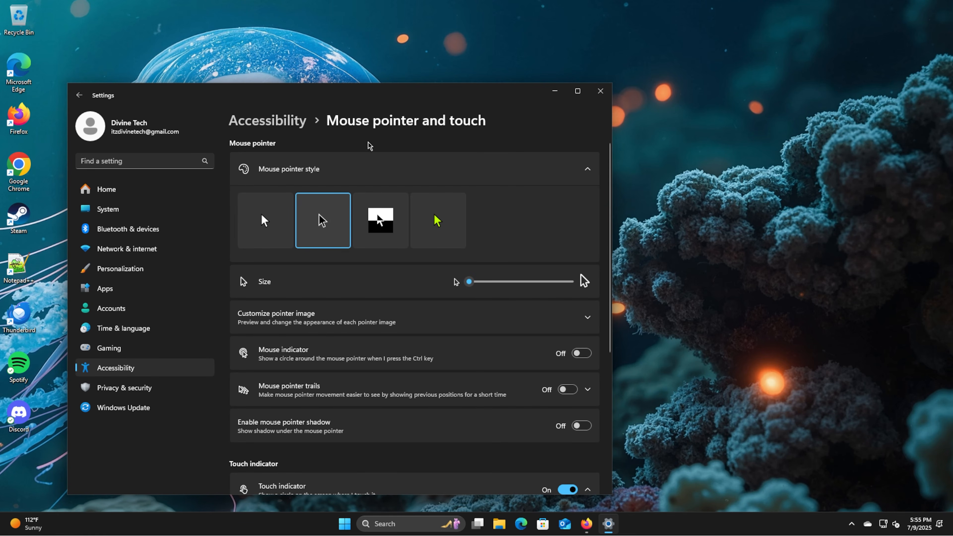
left_click(437, 222)
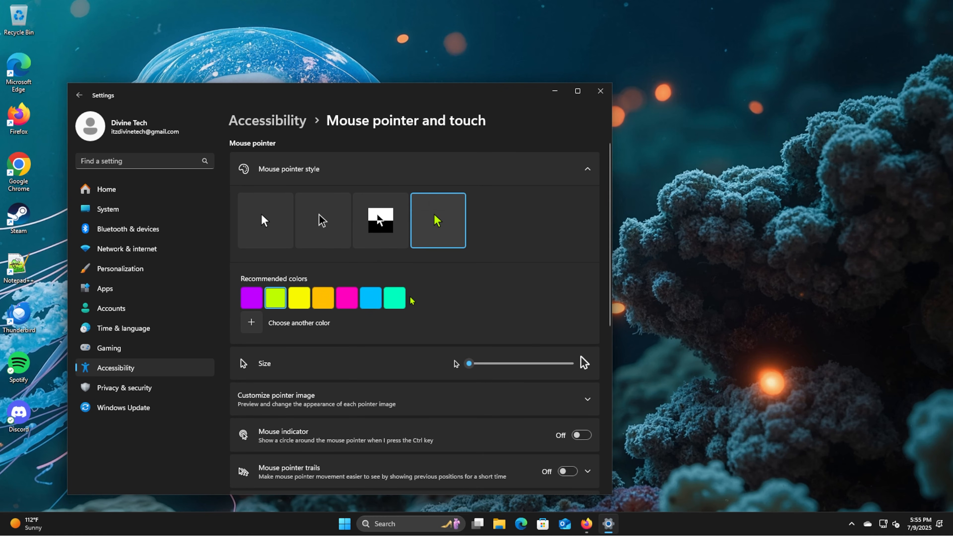
left_click(250, 327)
left_click(392, 410)
left_click(304, 296)
left_click(328, 300)
left_click(353, 299)
left_click(278, 299)
left_click(601, 92)
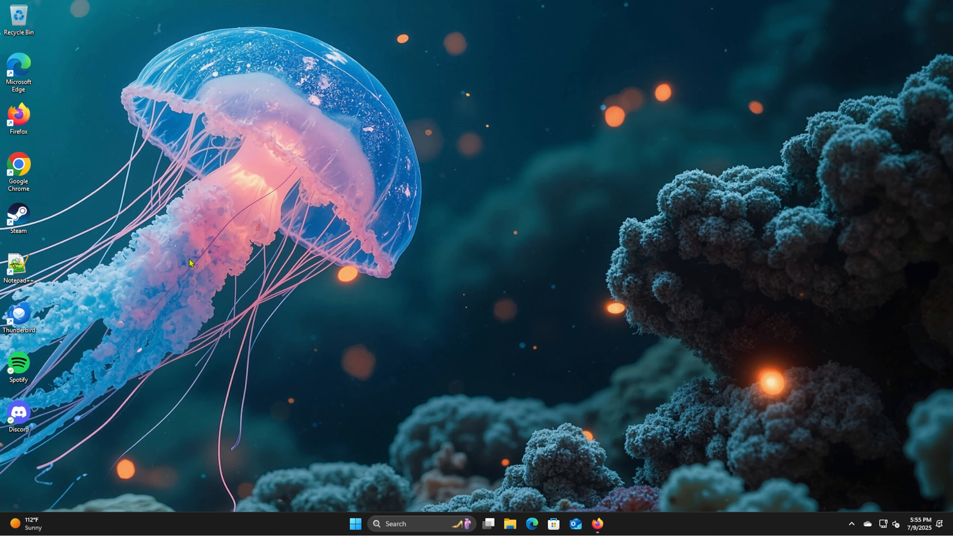
right_click(494, 153)
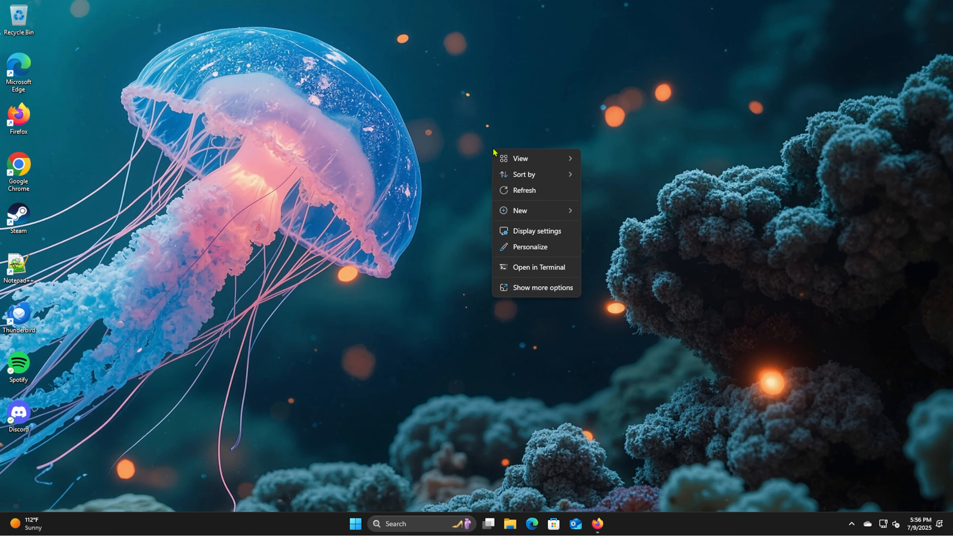
mouse_move(531, 162)
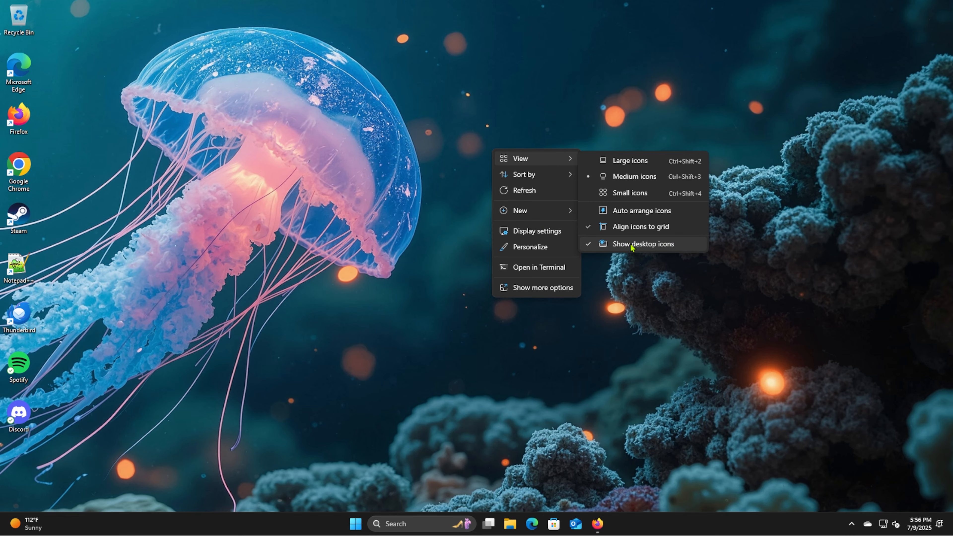
left_click(642, 248)
right_click(525, 91)
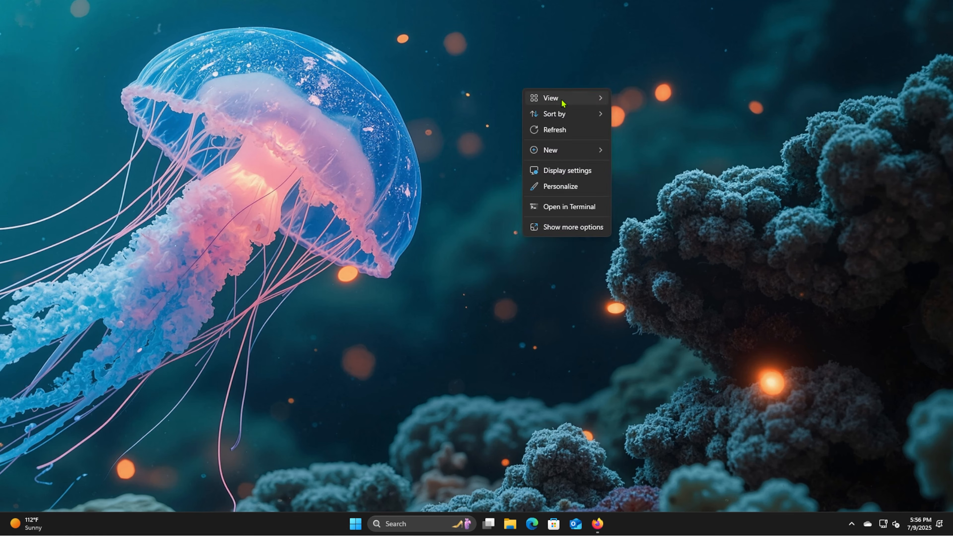
mouse_move(548, 99)
left_click(661, 186)
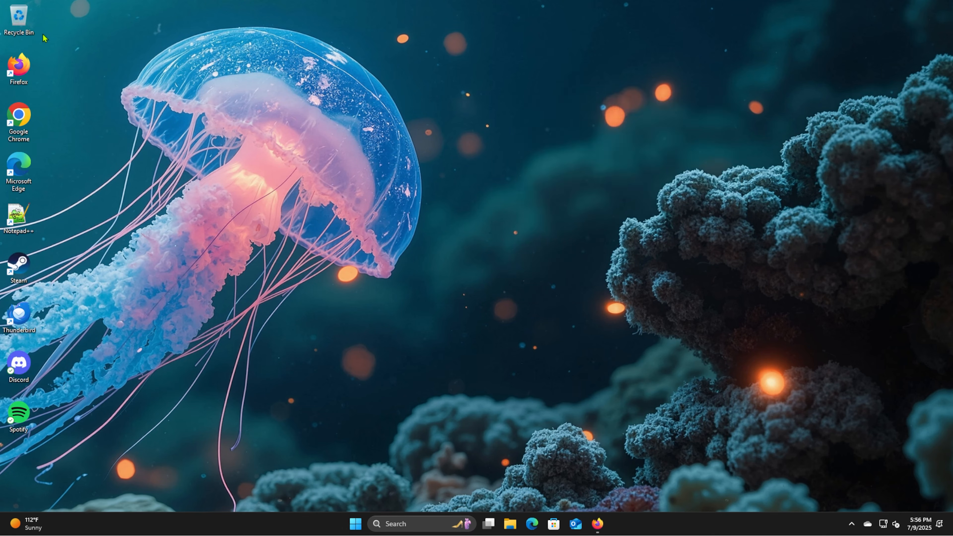
right_click(15, 20)
left_click(12, 18)
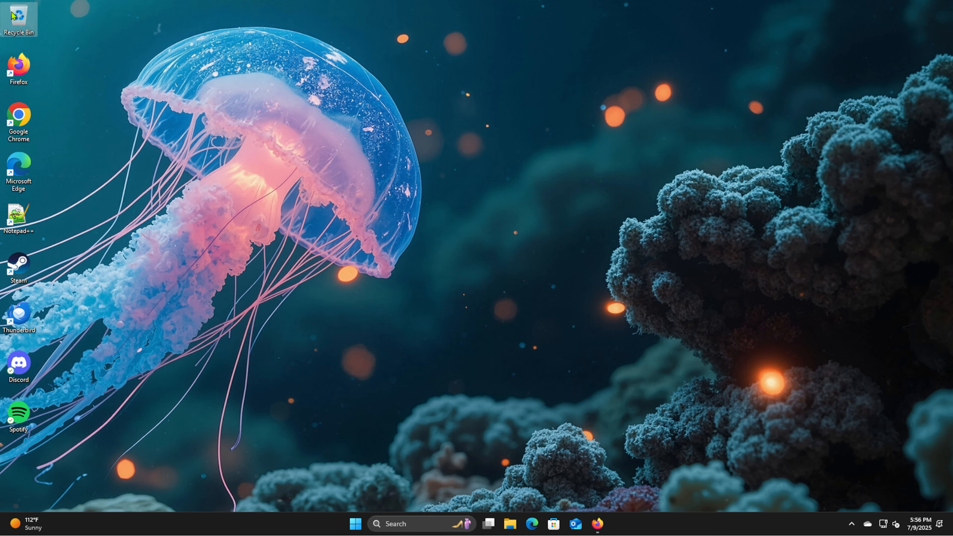
right_click(11, 12)
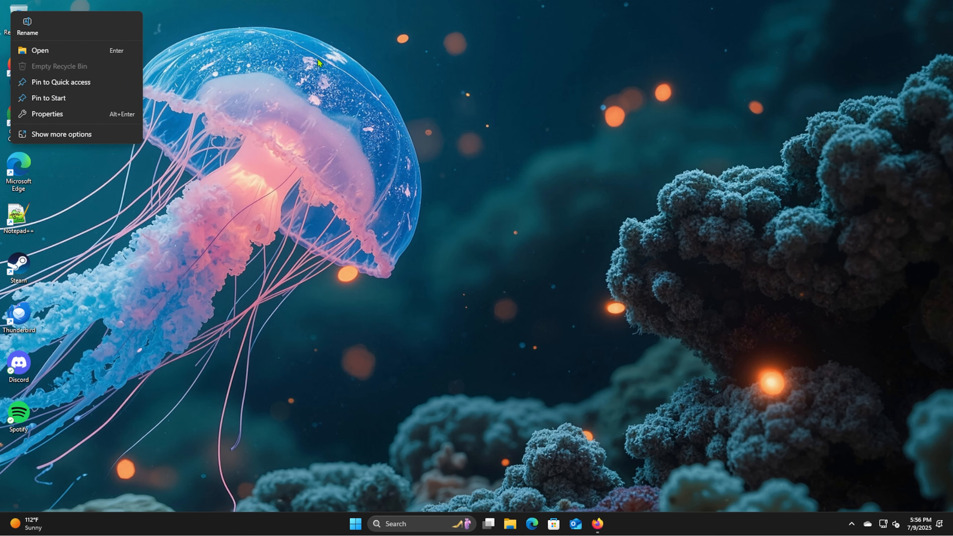
left_click(275, 59)
right_click(481, 71)
mouse_move(545, 86)
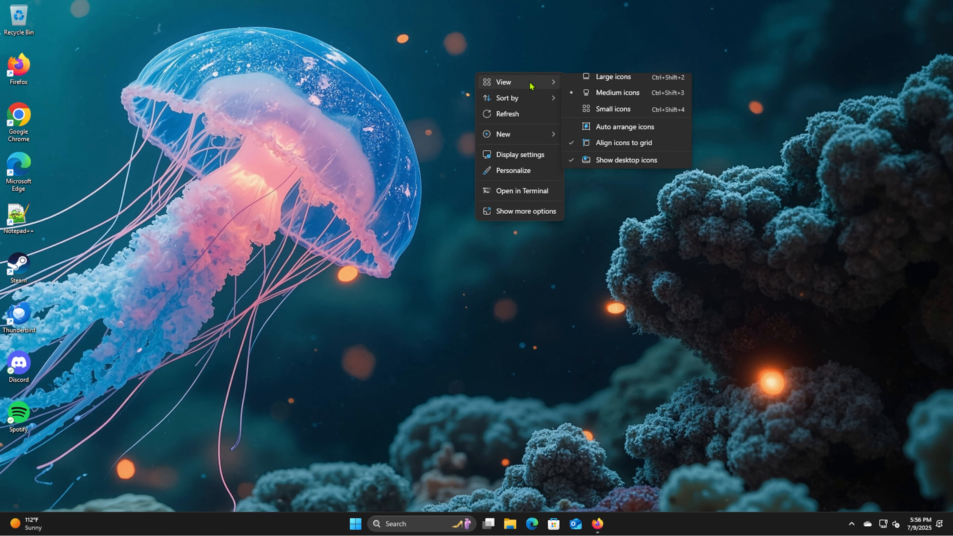
left_click(564, 169)
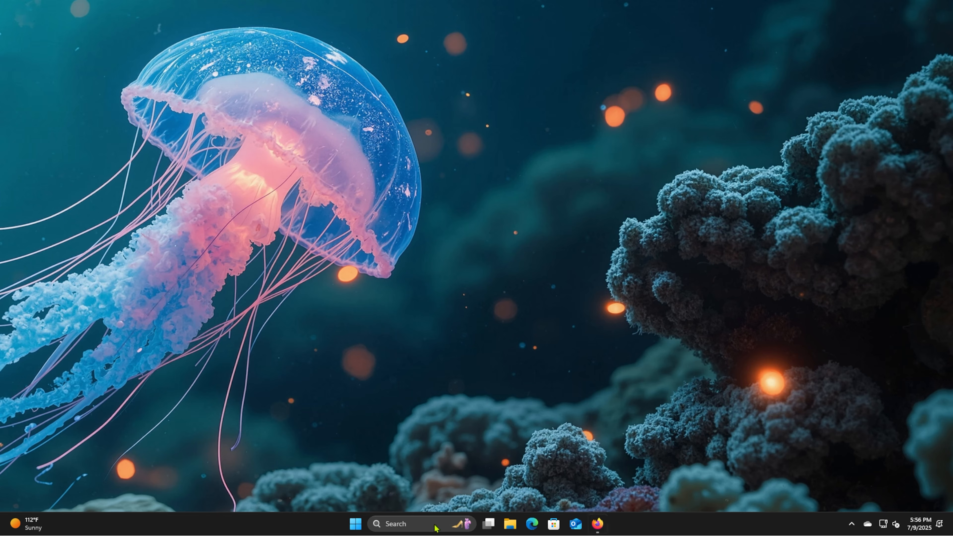
left_click(356, 524)
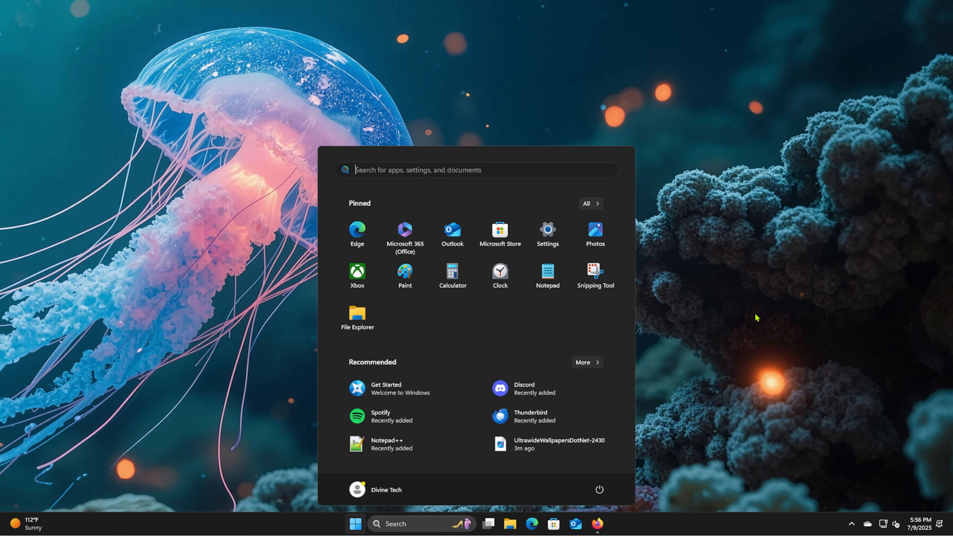
Step: Unpin Outlook, Microsoft Store and Edge from the taskbar
left_click(709, 309)
mouse_move(488, 524)
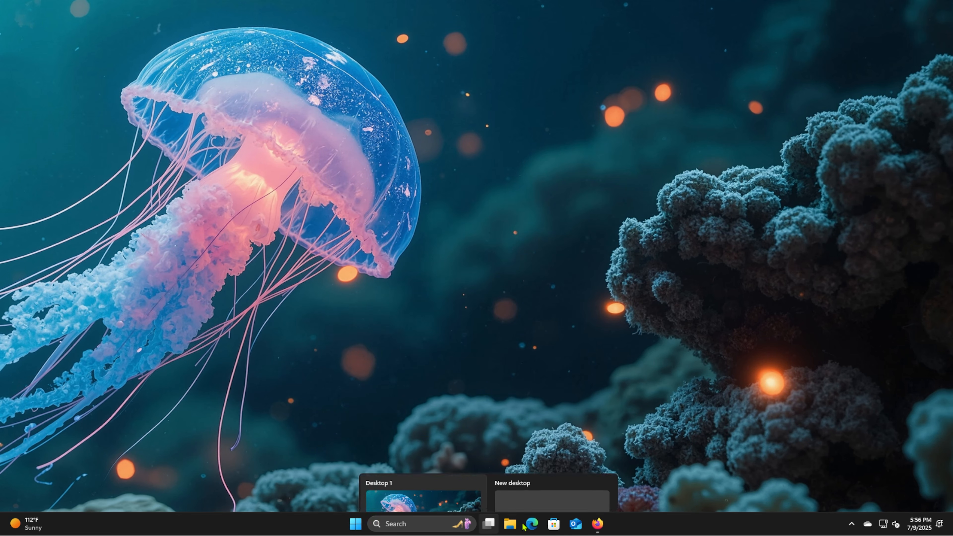
right_click(576, 526)
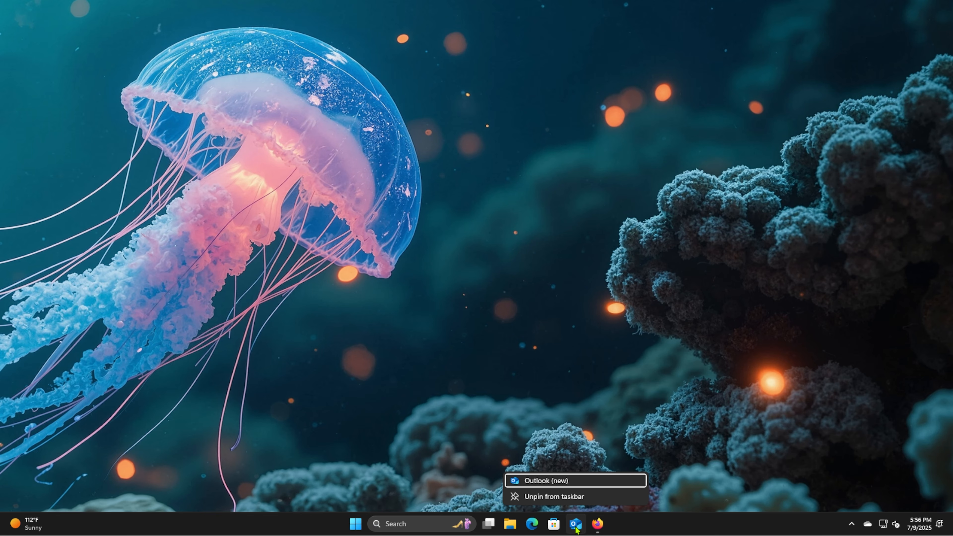
left_click(566, 498)
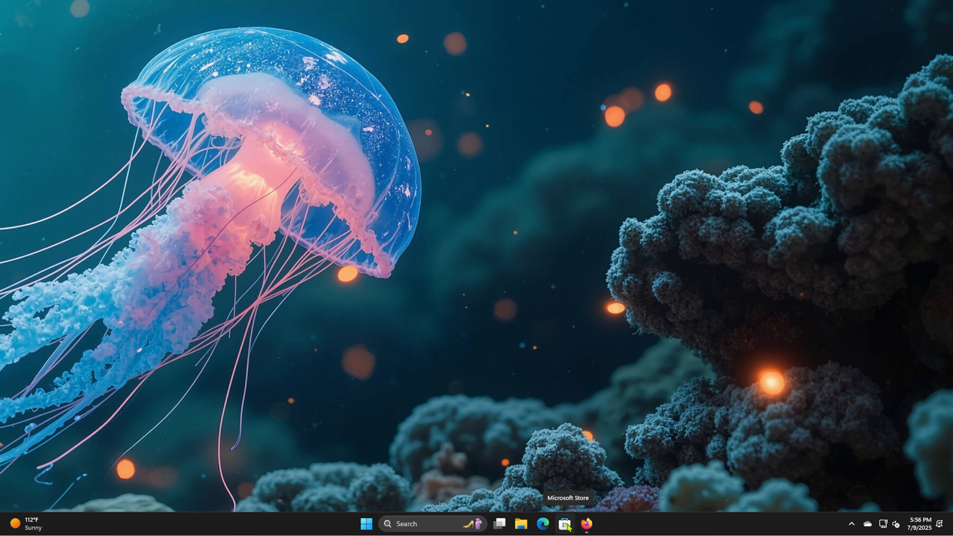
right_click(568, 527)
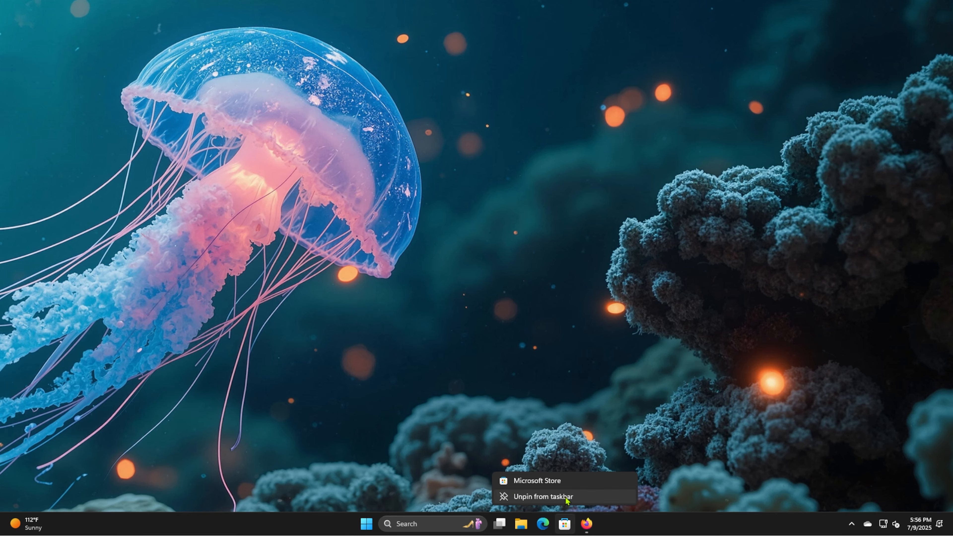
left_click(566, 499)
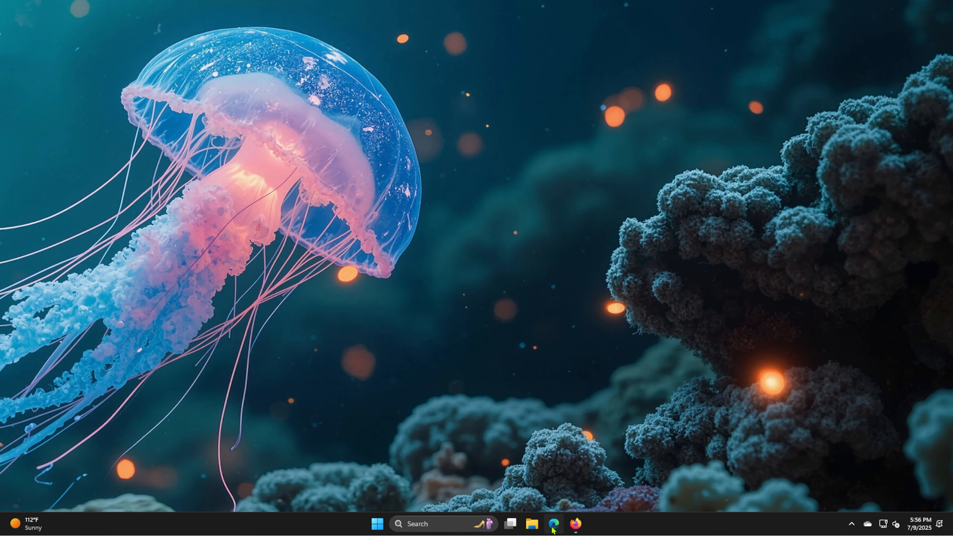
right_click(553, 524)
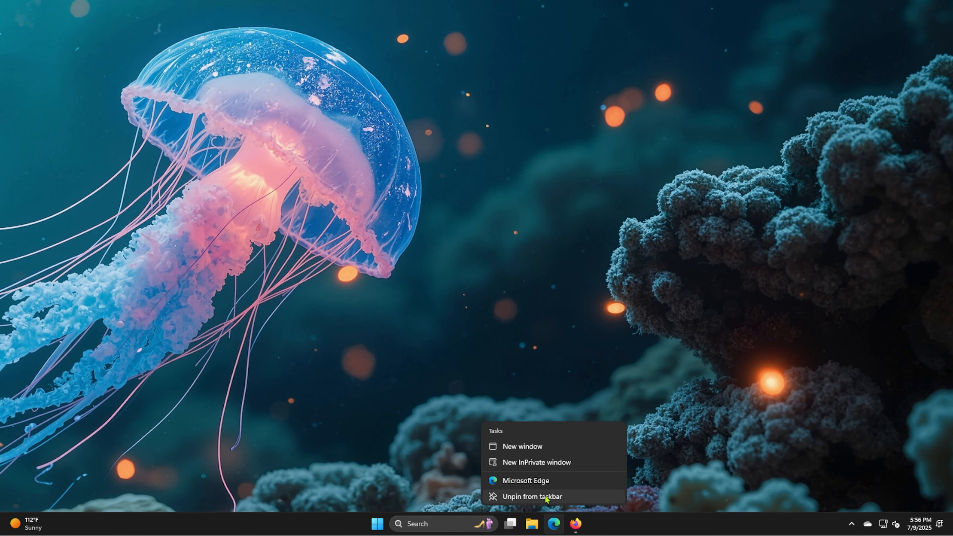
left_click(550, 498)
Step: Glance at Task View showing Desktop 1, then return to the desktop
mouse_move(524, 526)
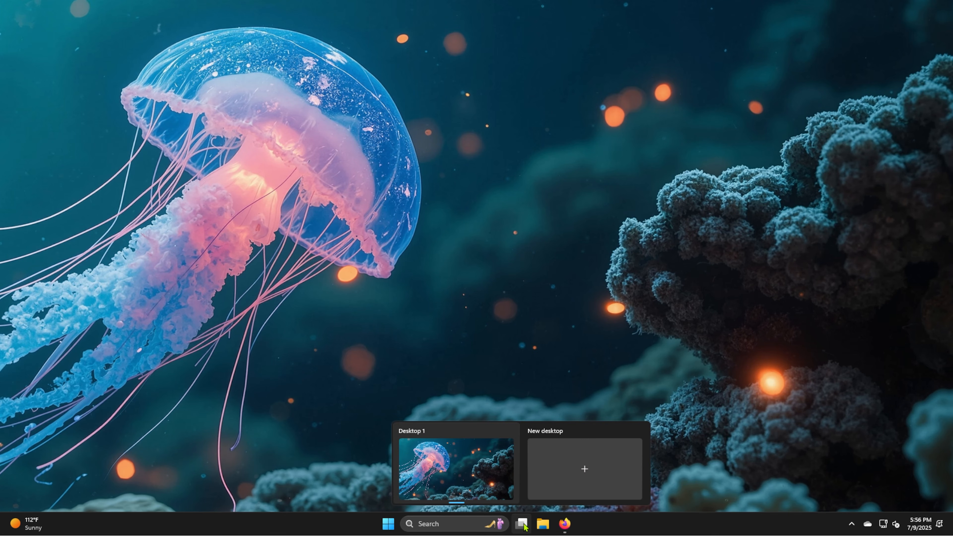
left_click(522, 527)
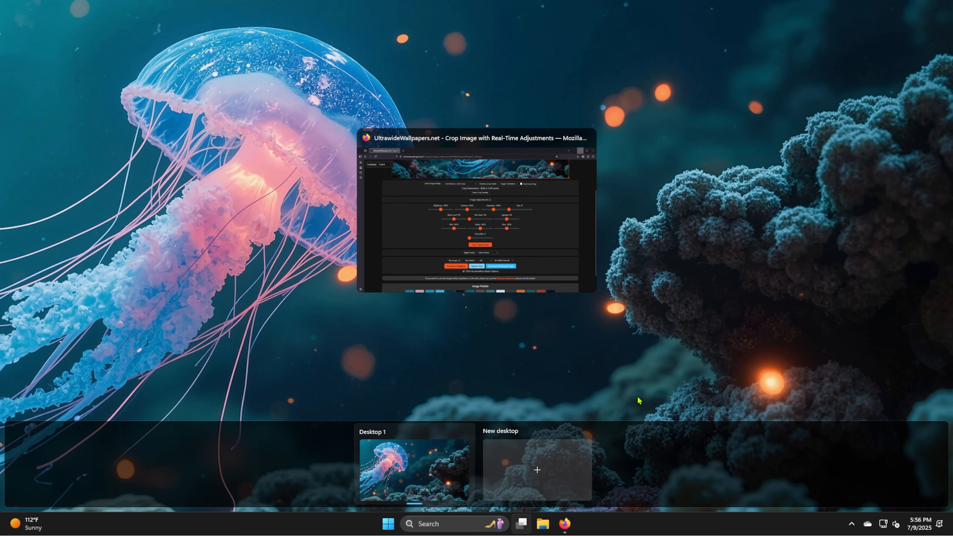
left_click(704, 314)
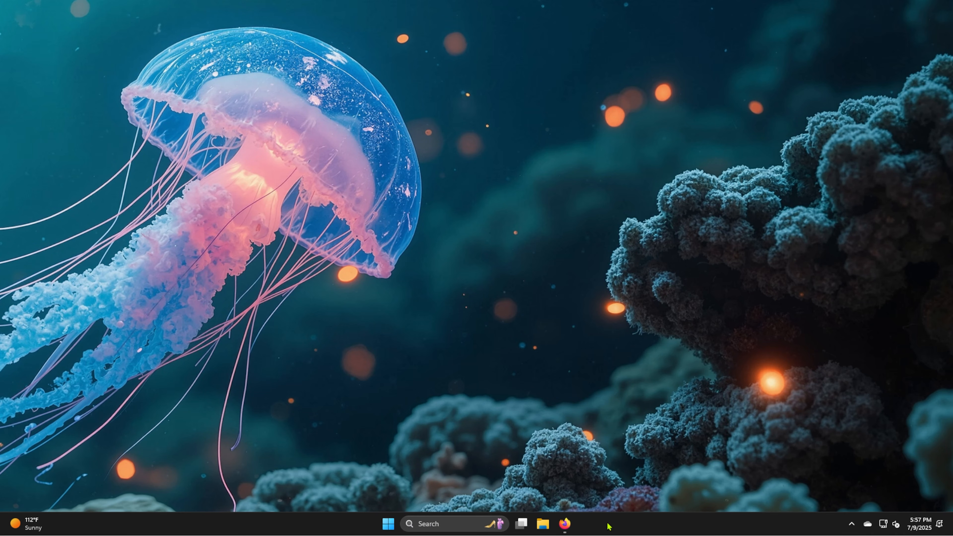
Step: Open Taskbar settings from the taskbar and expand the Search dropdown
right_click(304, 525)
left_click(337, 503)
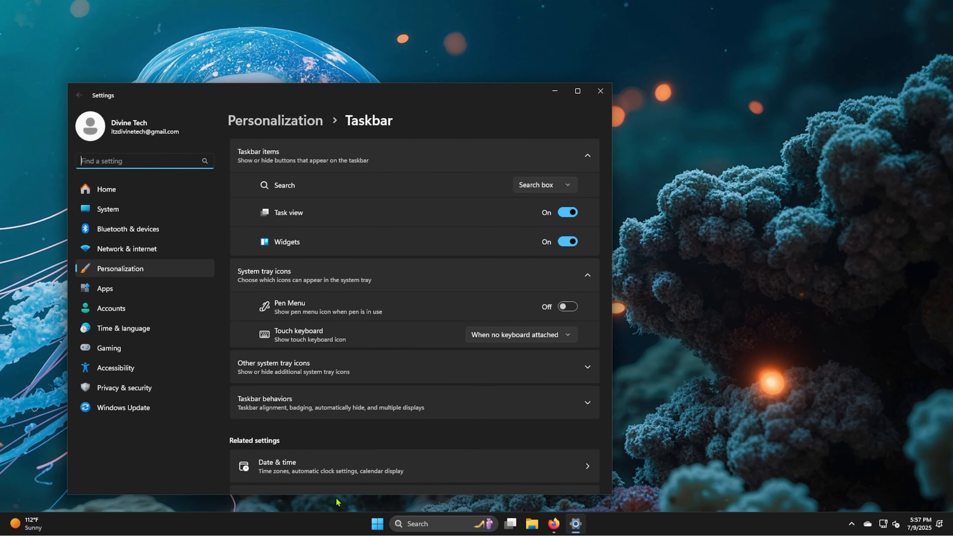
left_click(283, 186)
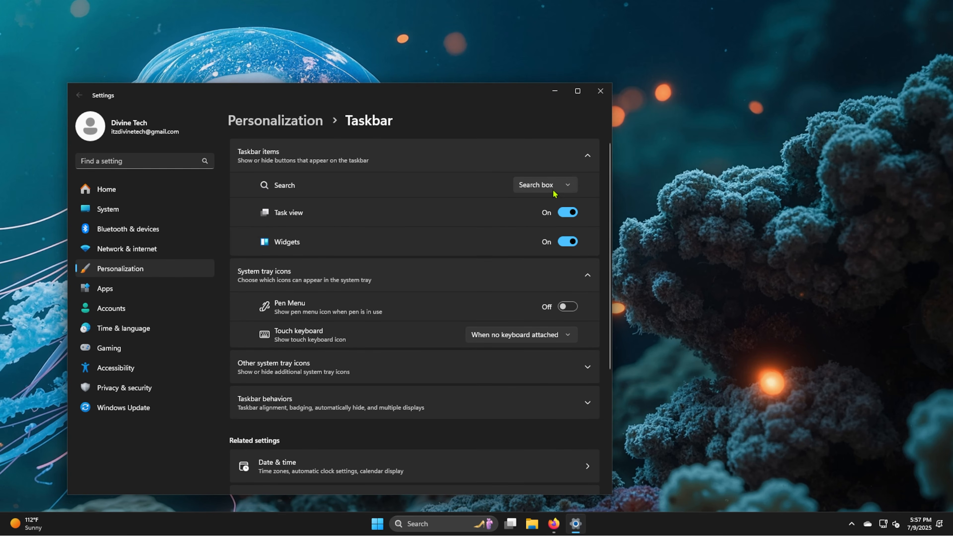
left_click(571, 187)
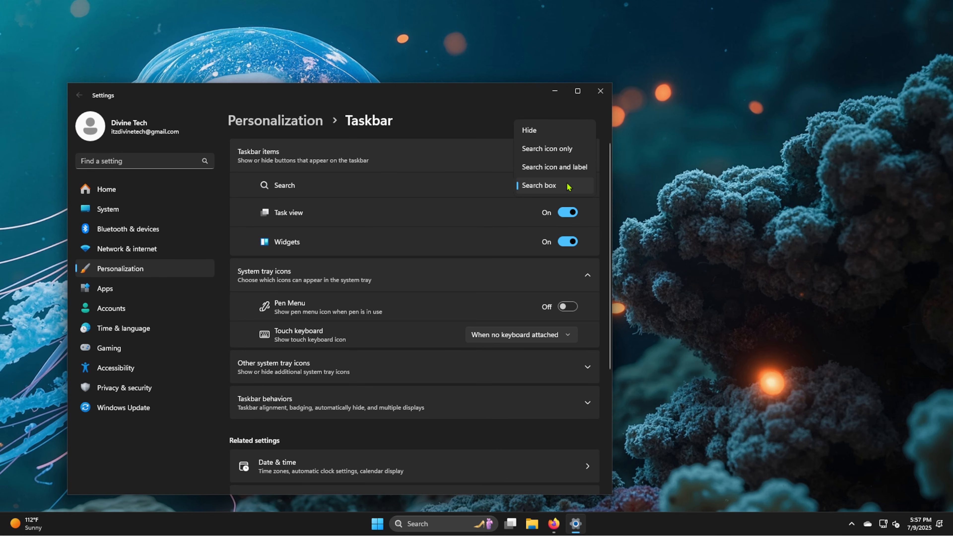
Step: Dismiss a stray Start search, then set the taskbar Search option to Hide
left_click(377, 530)
type("wo")
key("BackSpace")
key("BackSpace")
type("woidnawoidnawoi")
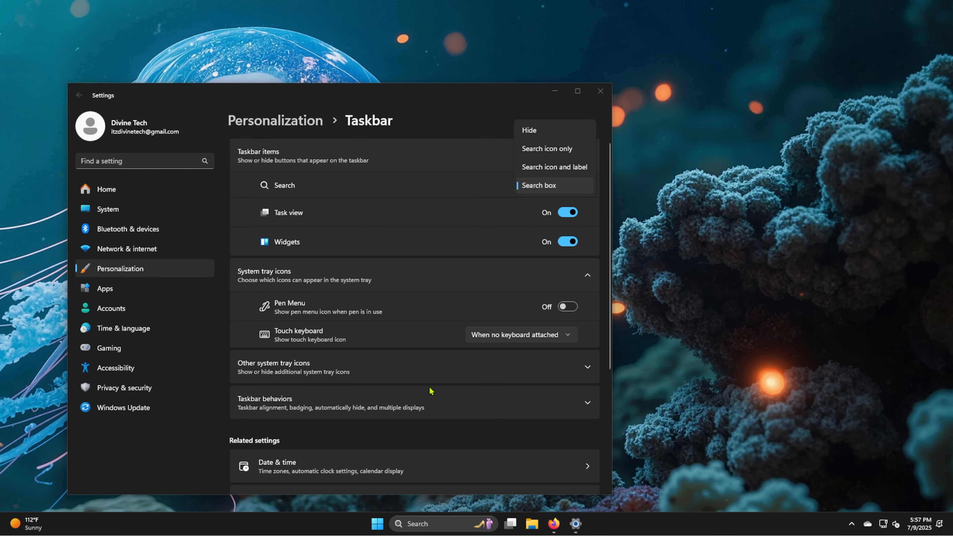
left_click(493, 116)
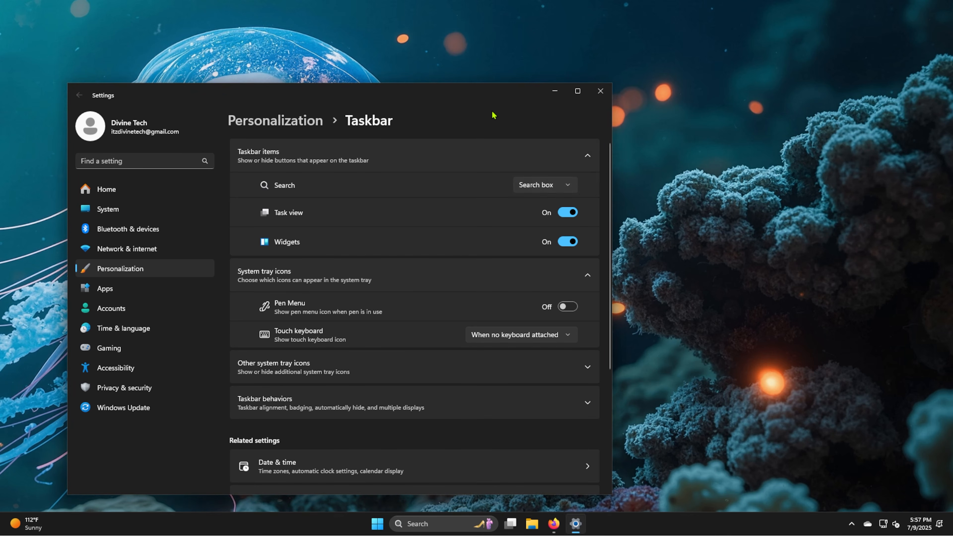
left_click(552, 184)
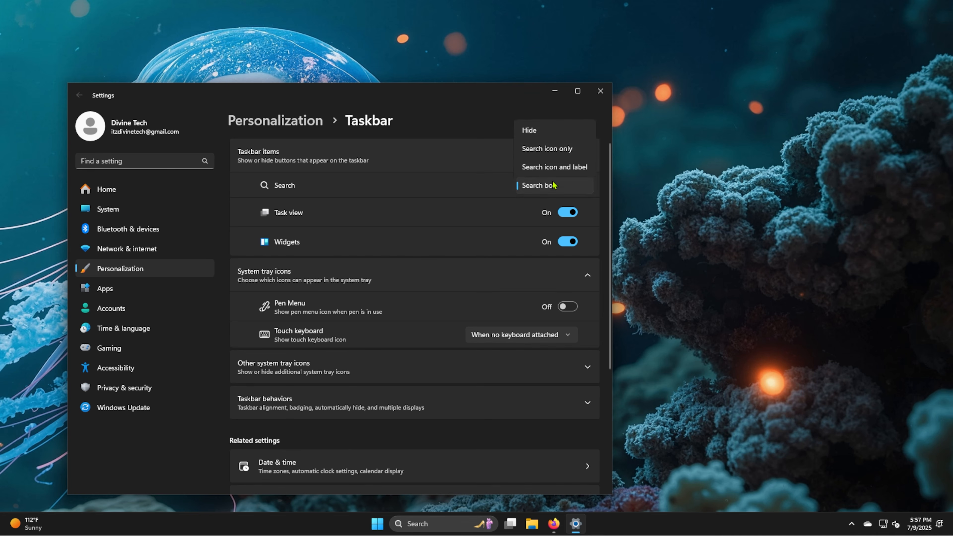
left_click(550, 136)
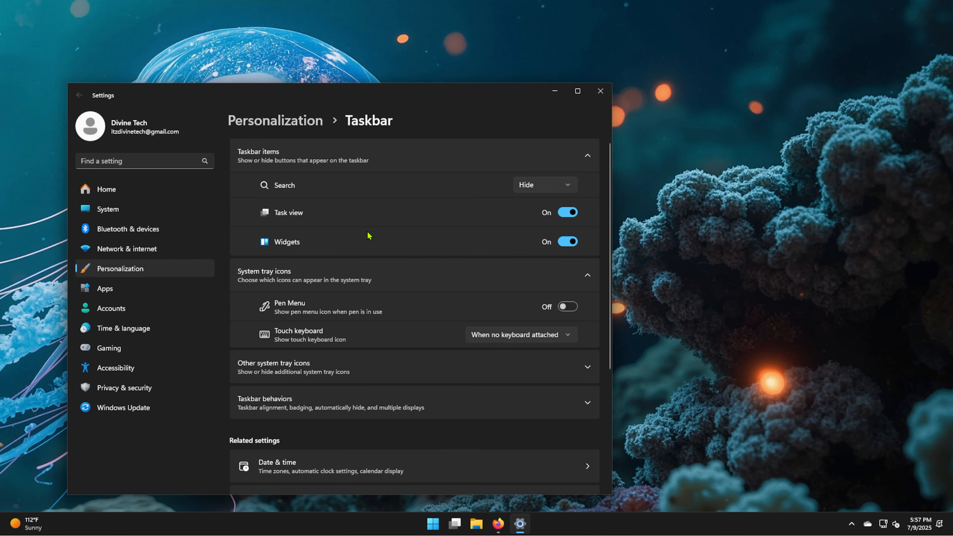
Step: Add Desktop 2 with File Explorer open, return to Desktop 1, and switch Task view off
left_click(455, 524)
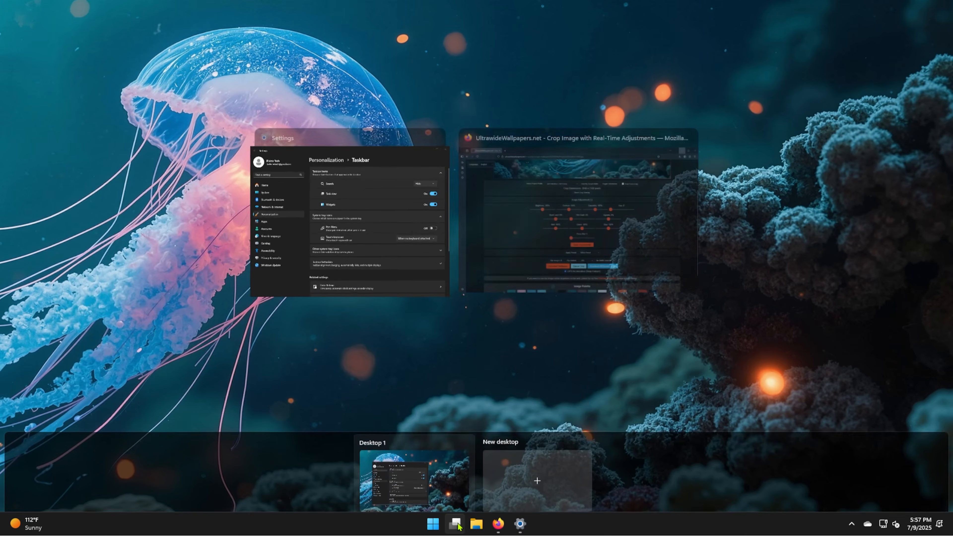
left_click(532, 479)
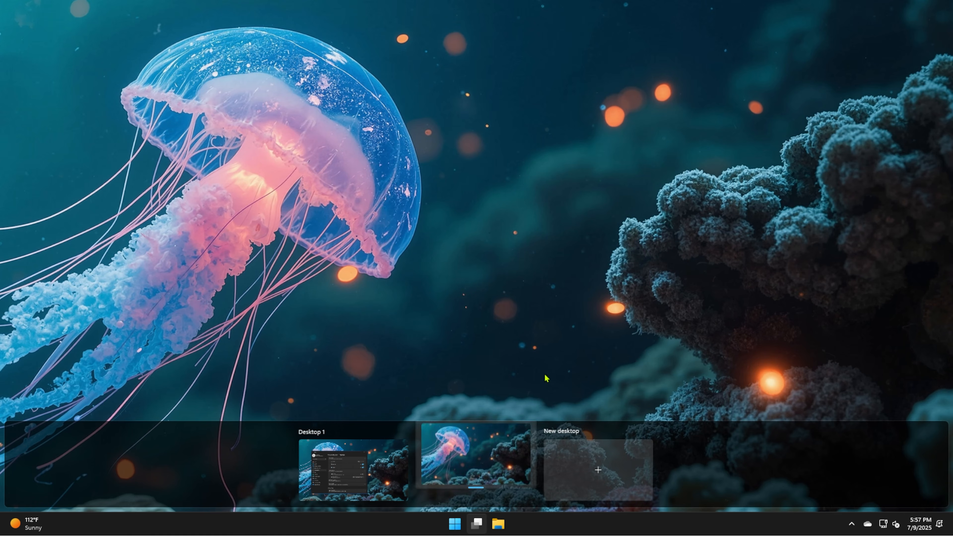
left_click(517, 477)
left_click(504, 524)
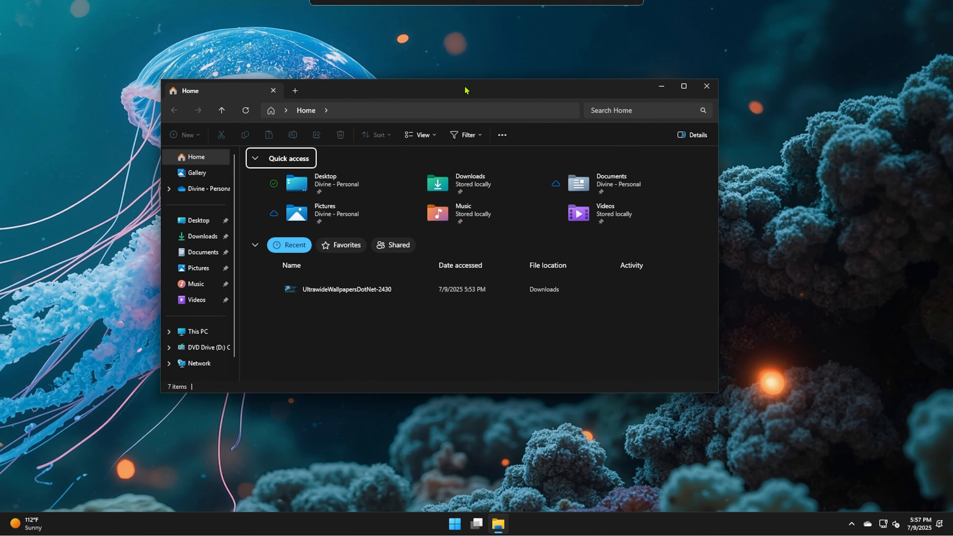
left_click(477, 524)
key("ctrl+super+Left")
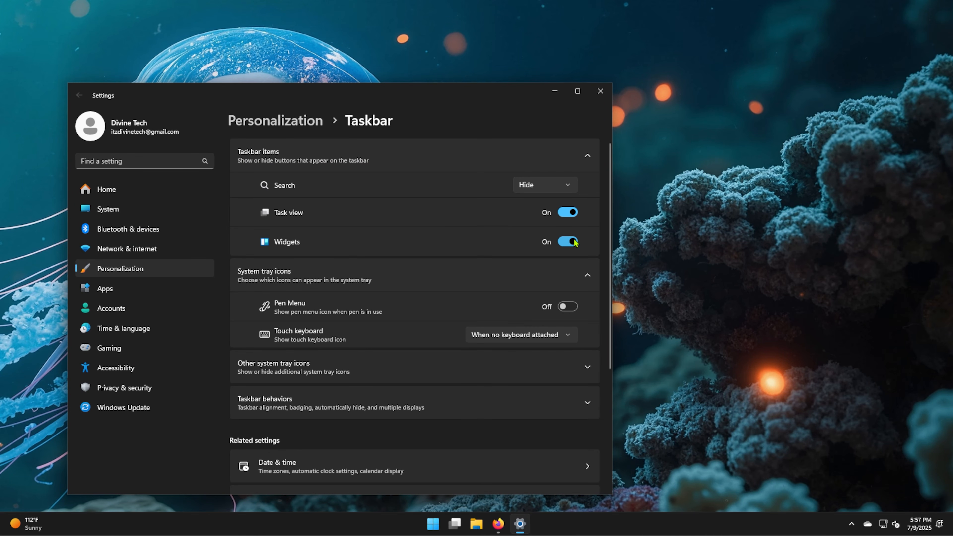
left_click(568, 214)
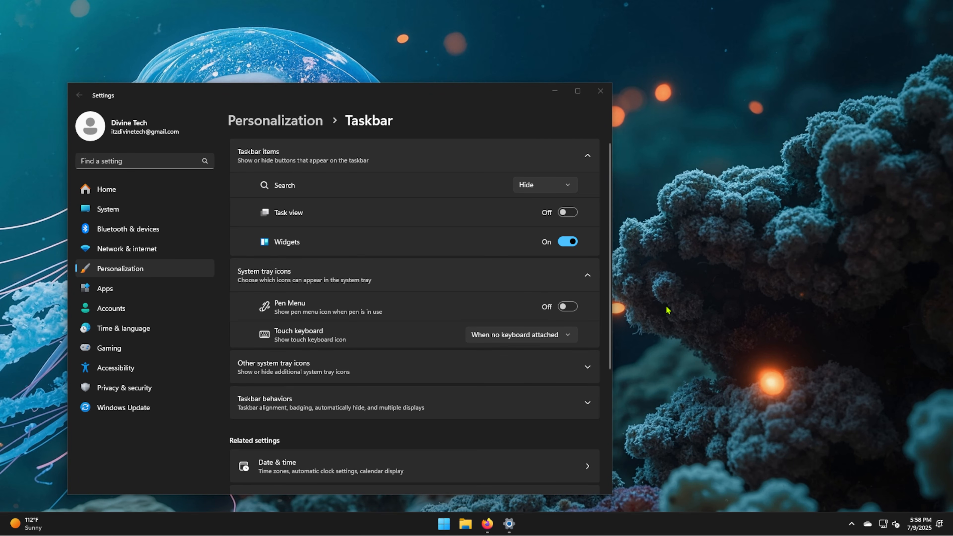
Step: Peek at Task View and preview the Widgets board with Win+W
key("super+Tab")
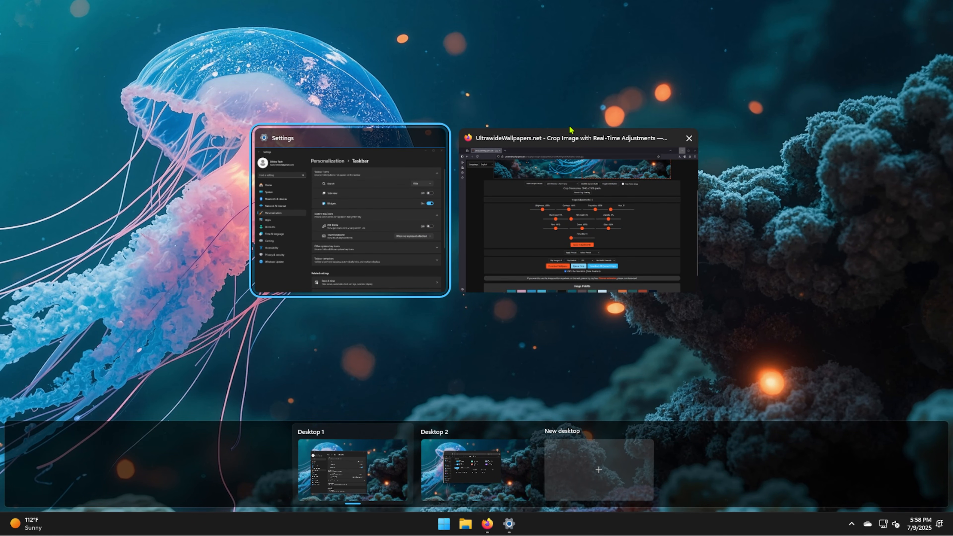
key("super+Tab")
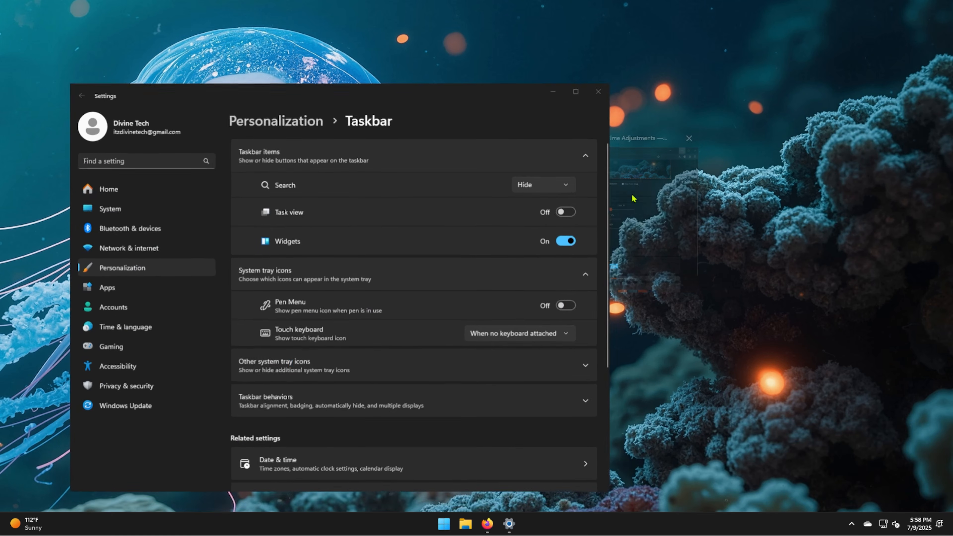
key("super+Tab")
key("super+Tab")
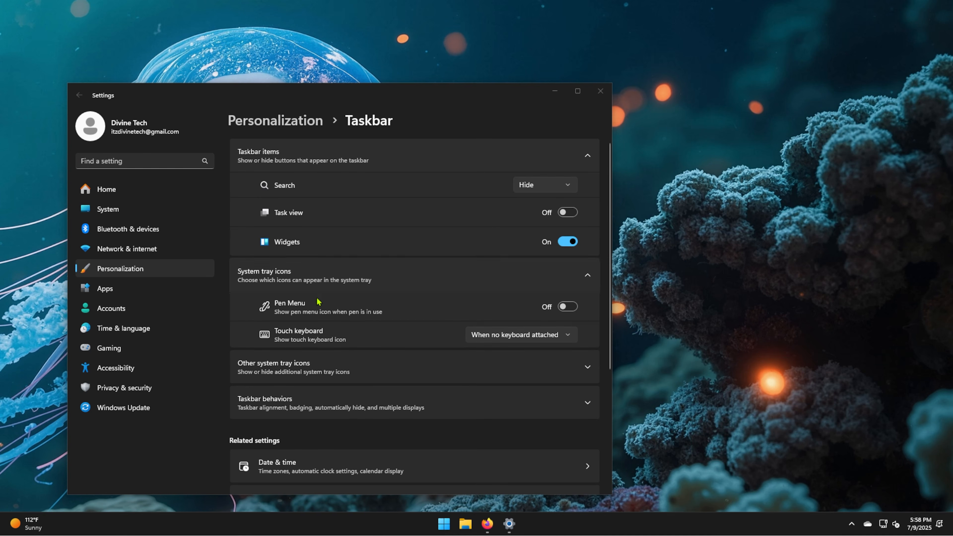
key("super+w")
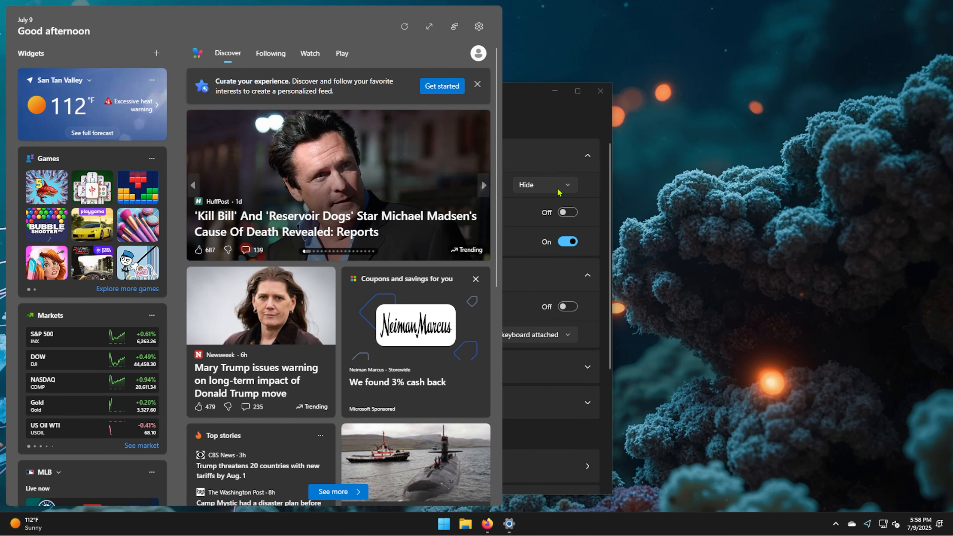
left_click(543, 40)
Step: Toggle Widgets off and back on, leaving it enabled, and close Taskbar settings
left_click(568, 243)
left_click(569, 244)
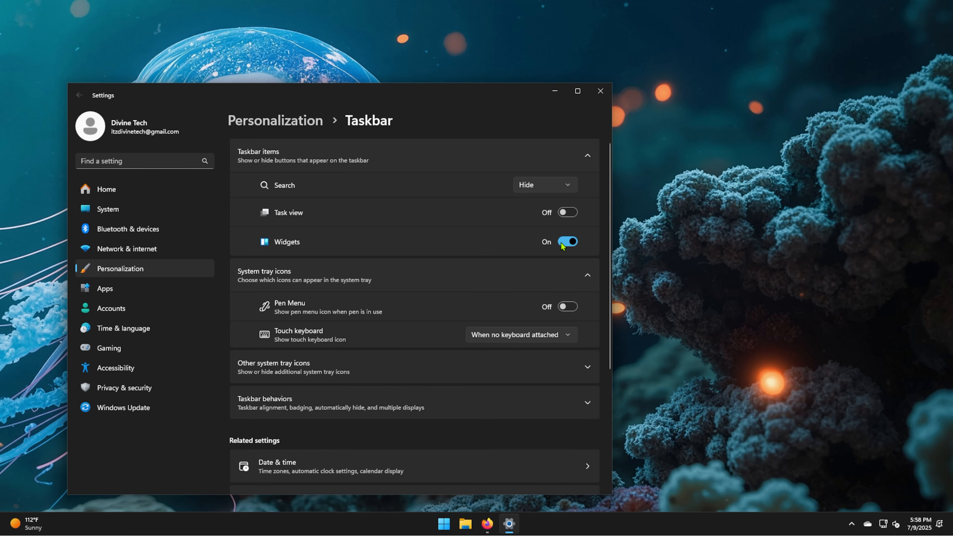
key("alt+F4")
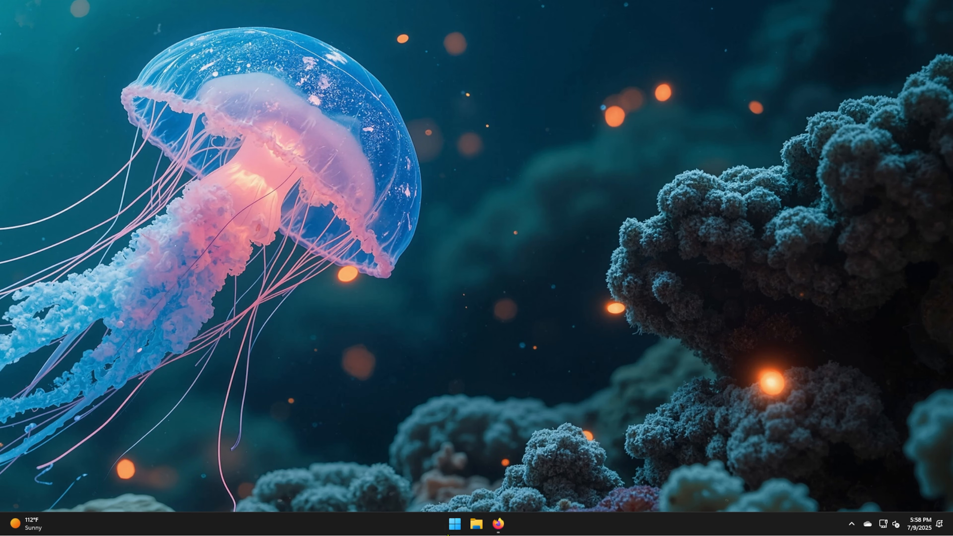
left_click(454, 523)
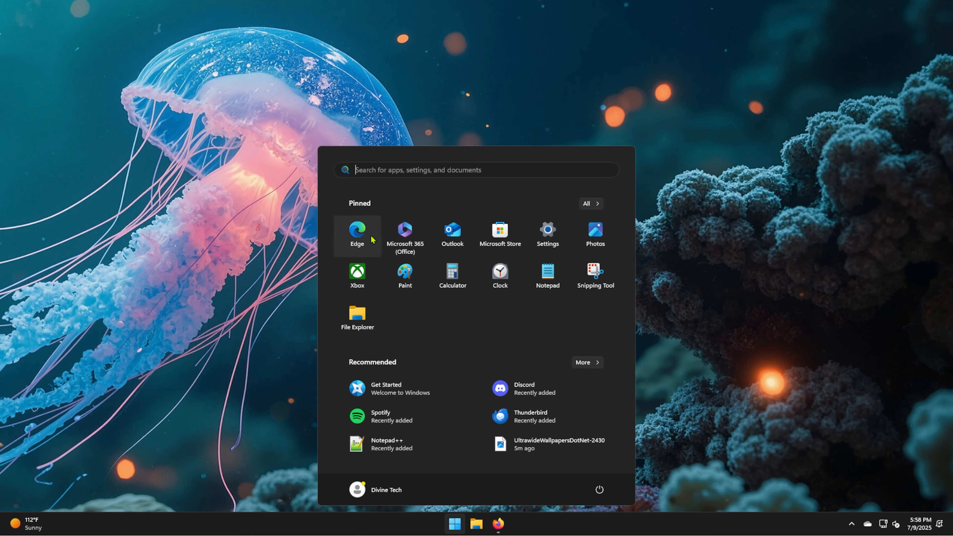
Step: Unpin Edge and the other default apps from Start
right_click(355, 234)
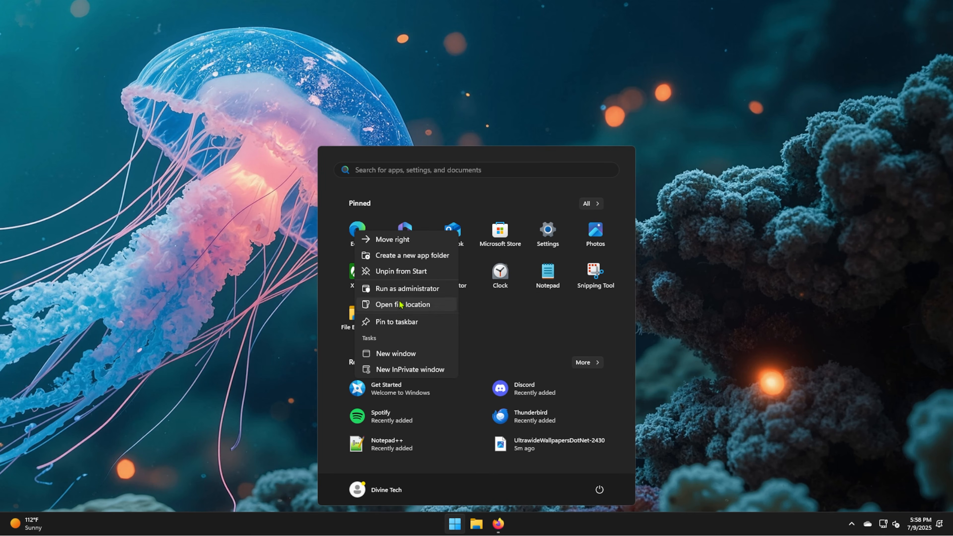
left_click(408, 276)
right_click(369, 240)
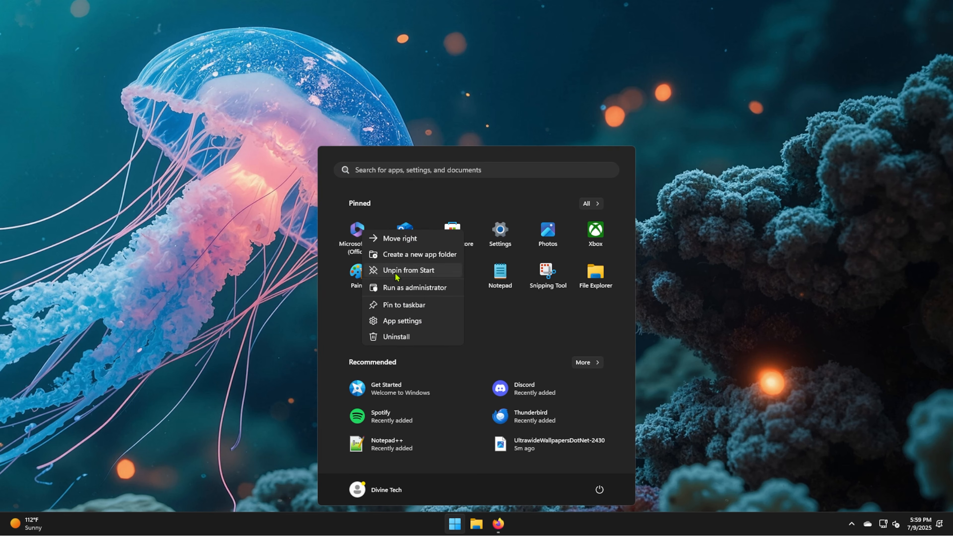
left_click(409, 271)
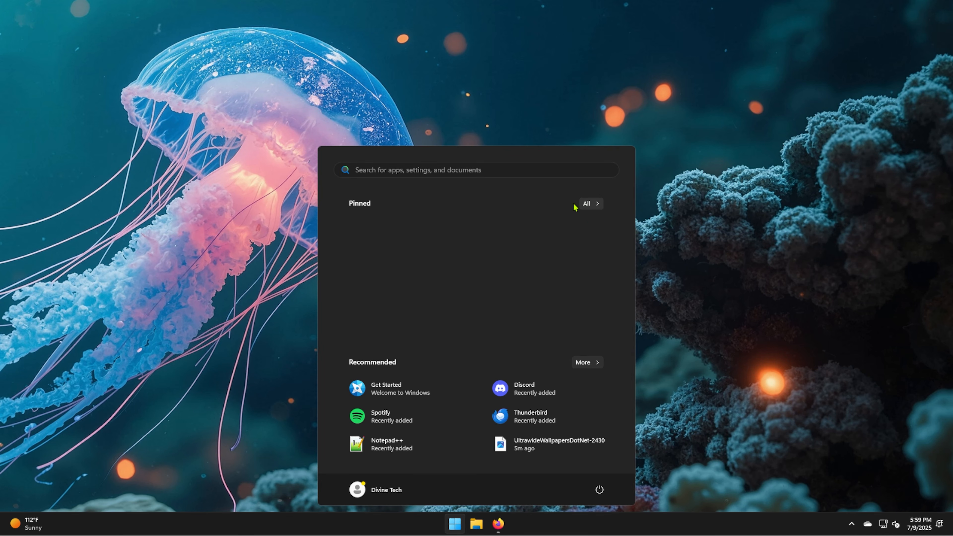
Step: From All apps, pin Discord, Firefox and Notepad++ to Start
left_click(590, 205)
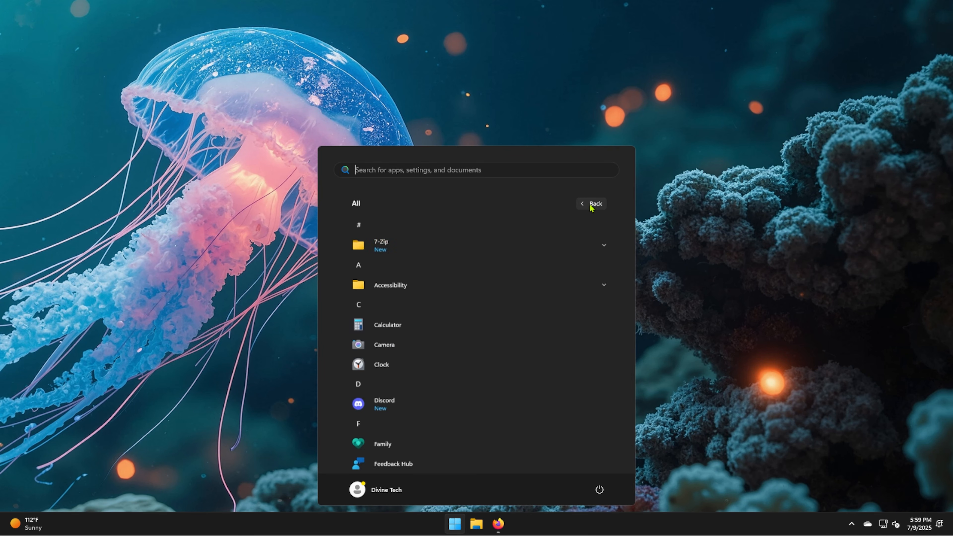
right_click(389, 369)
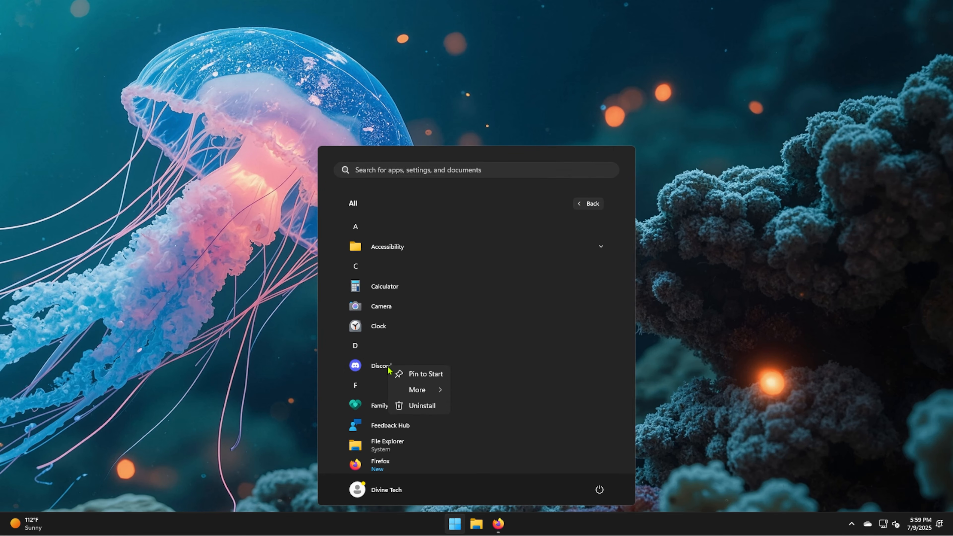
left_click(426, 375)
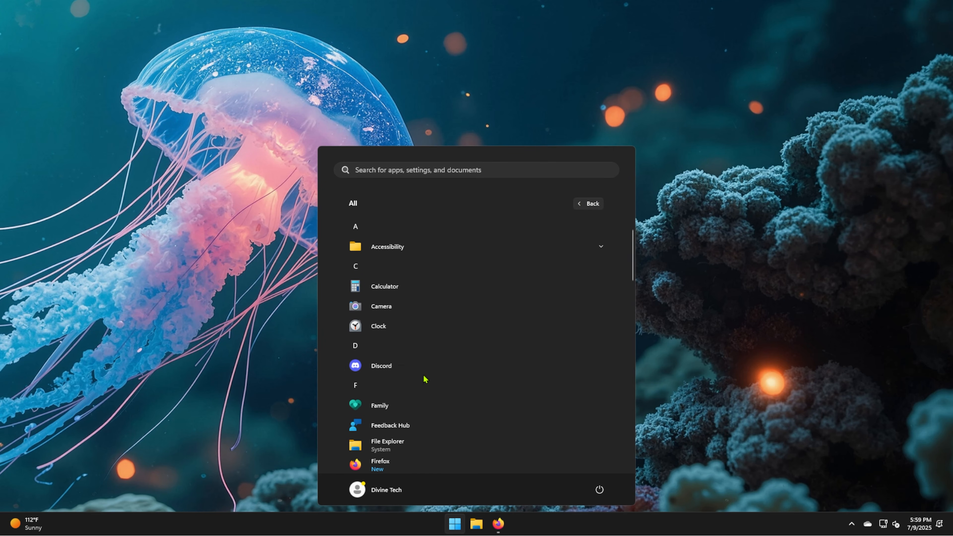
scroll(459, 326, "down", 3)
right_click(387, 350)
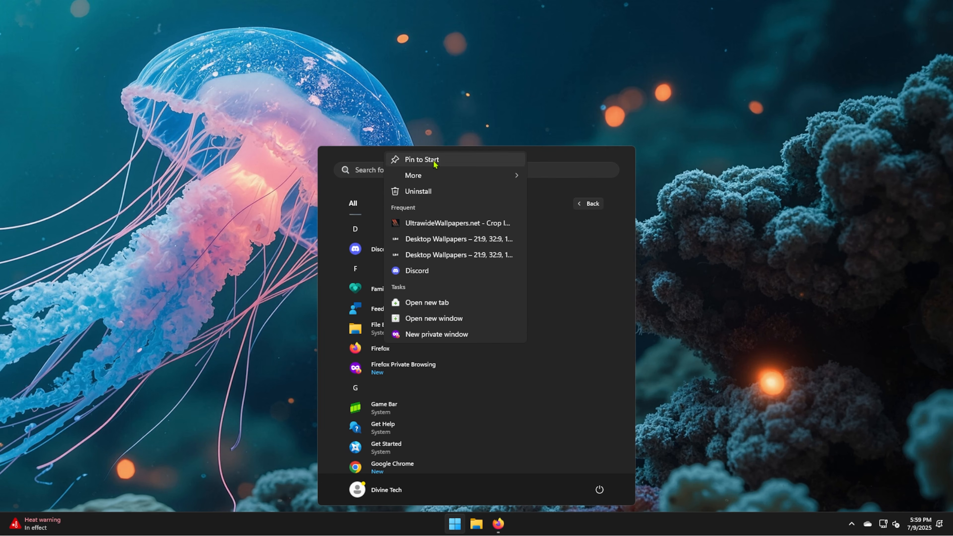
left_click(420, 159)
scroll(470, 334, "down", 5)
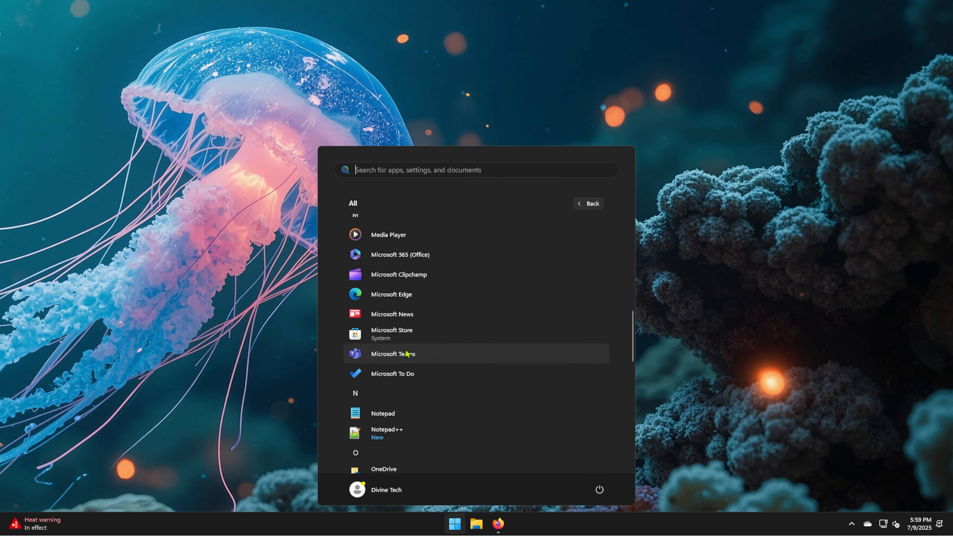
scroll(417, 306, "down", 5)
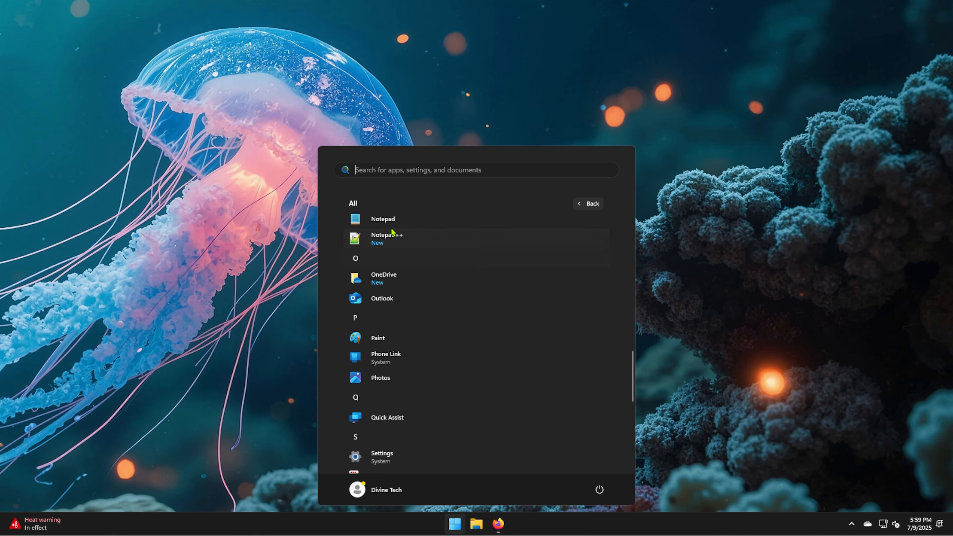
right_click(390, 241)
left_click(425, 249)
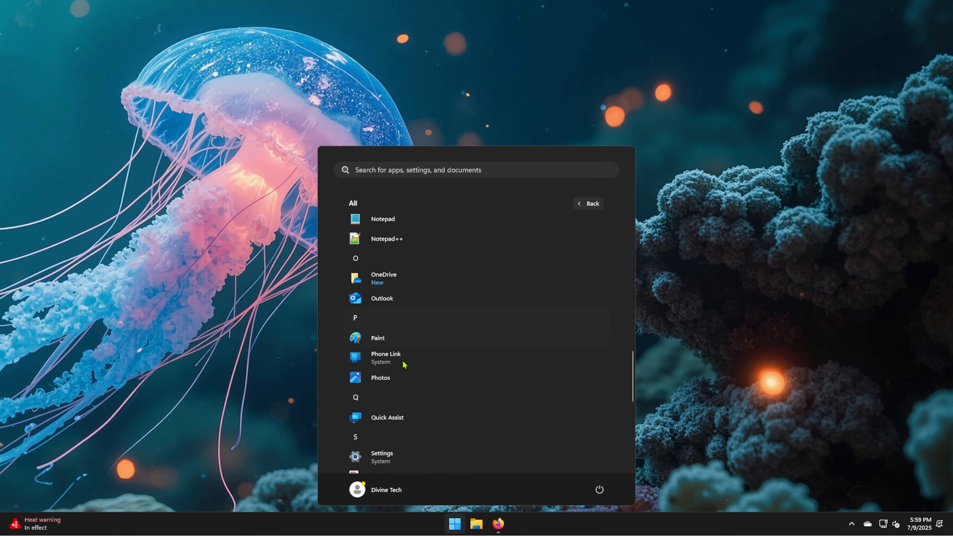
Step: Pin Paint and Spotify to Start as well, then check the new pins
scroll(409, 354, "down", 1)
right_click(378, 301)
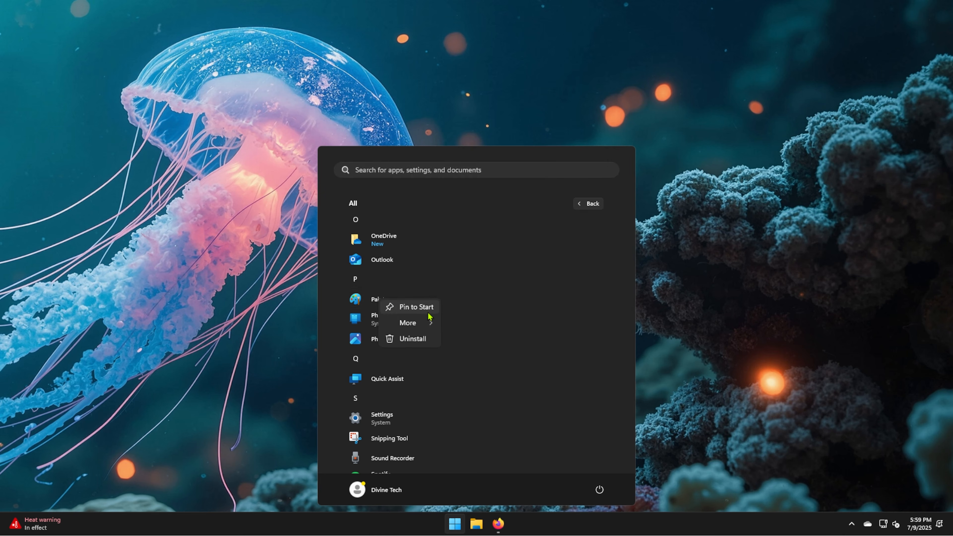
left_click(421, 310)
scroll(422, 312, "down", 5)
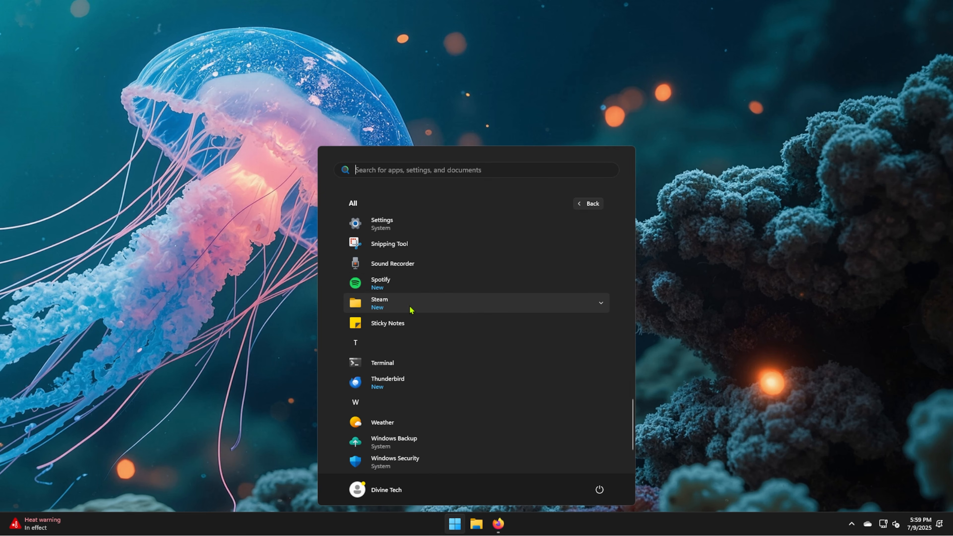
right_click(385, 285)
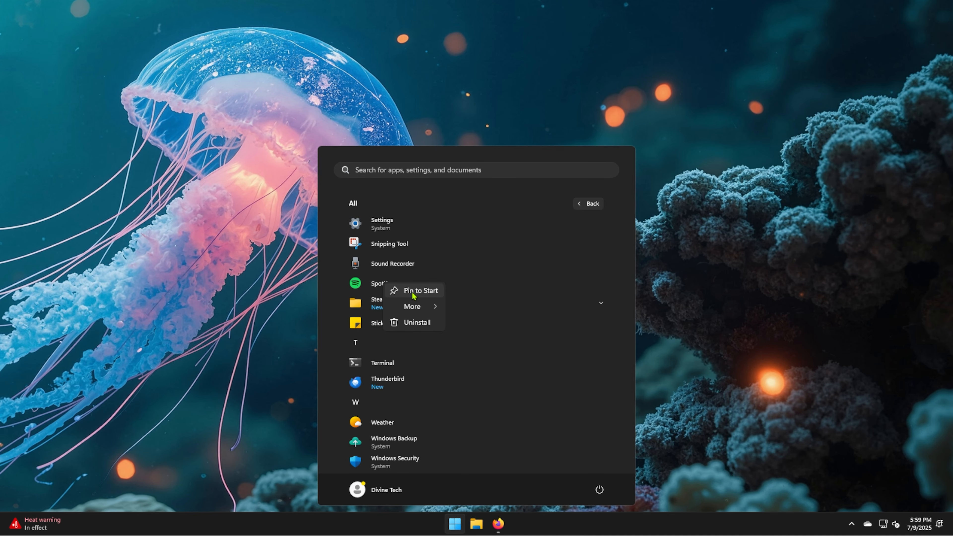
left_click(414, 291)
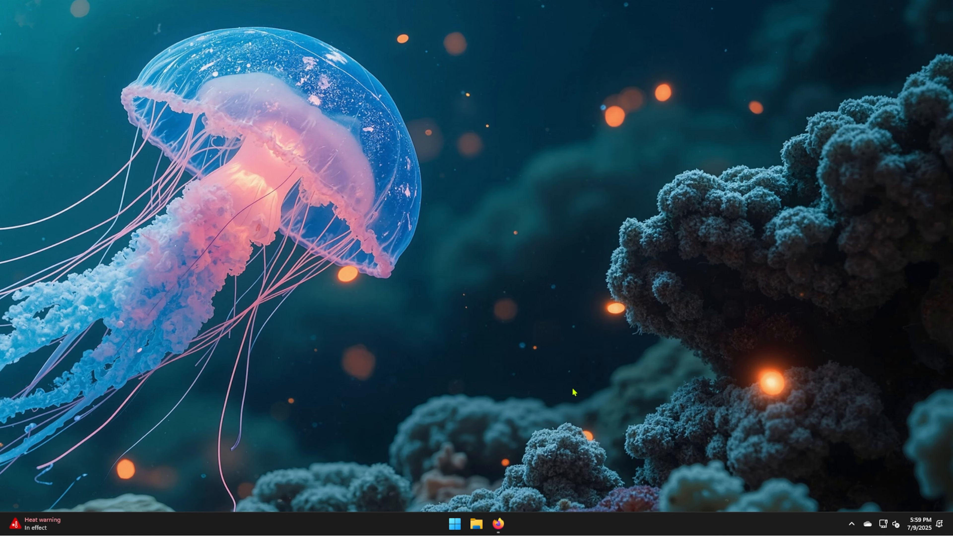
left_click(455, 524)
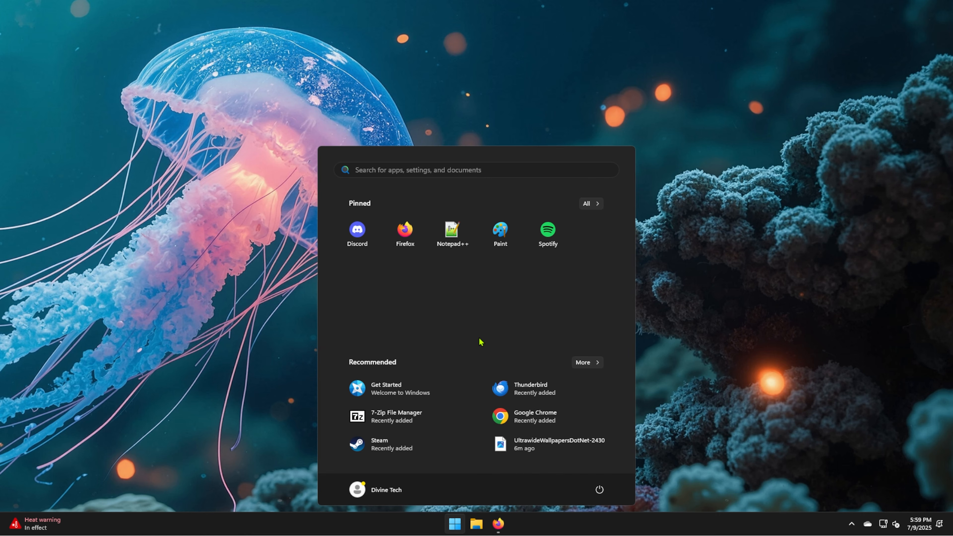
Step: Expand the full Recommended list, go back, and close the Start menu with Esc
left_click(585, 362)
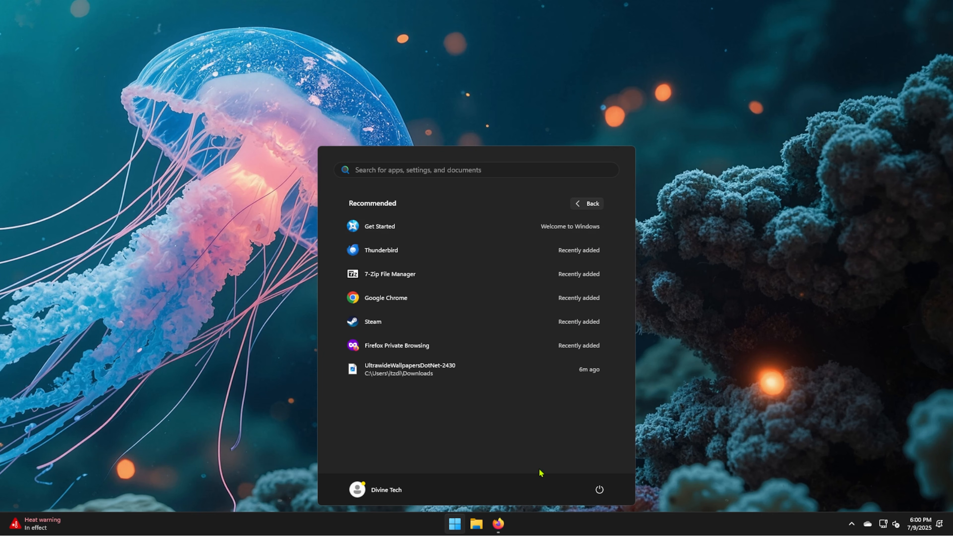
left_click(585, 205)
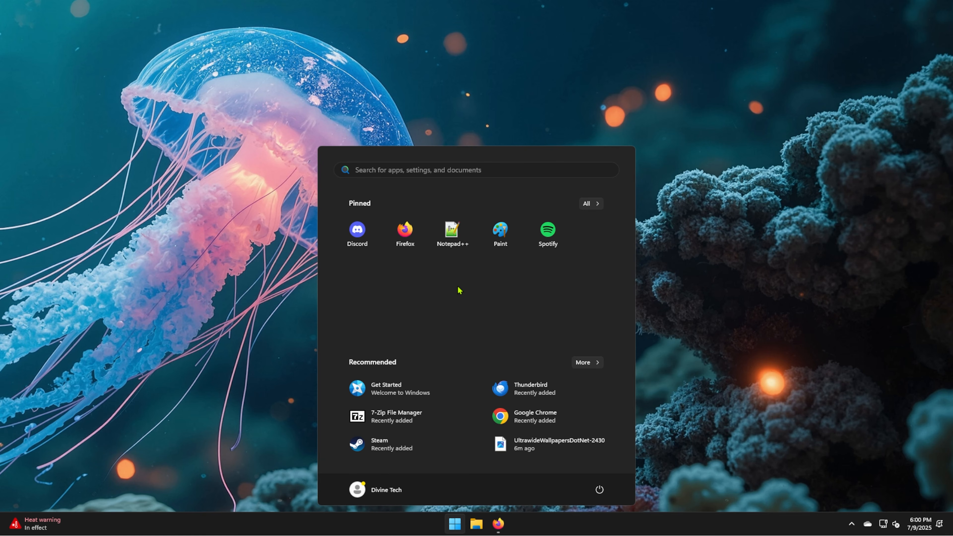
key("Escape")
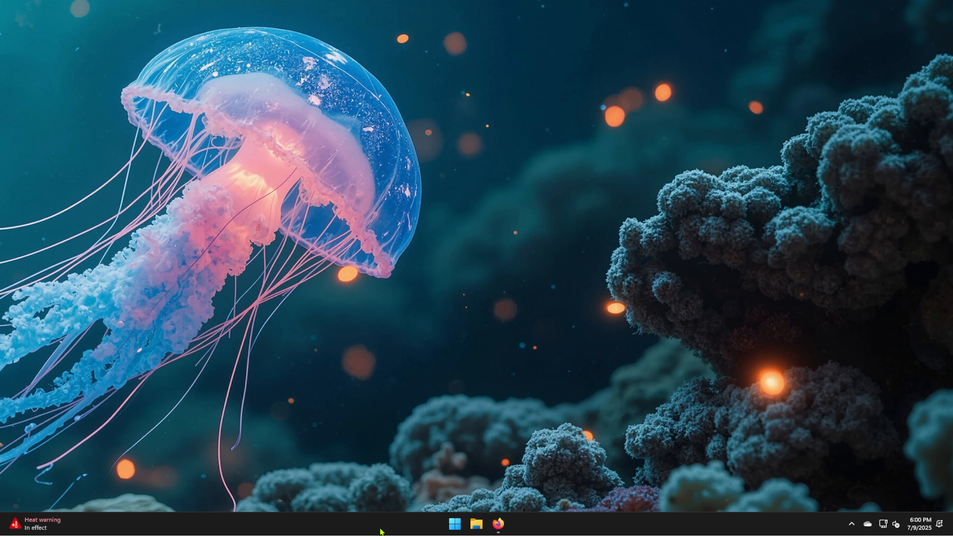
Step: Open Task Manager, enlarge it, and sort Startup apps by status
right_click(398, 526)
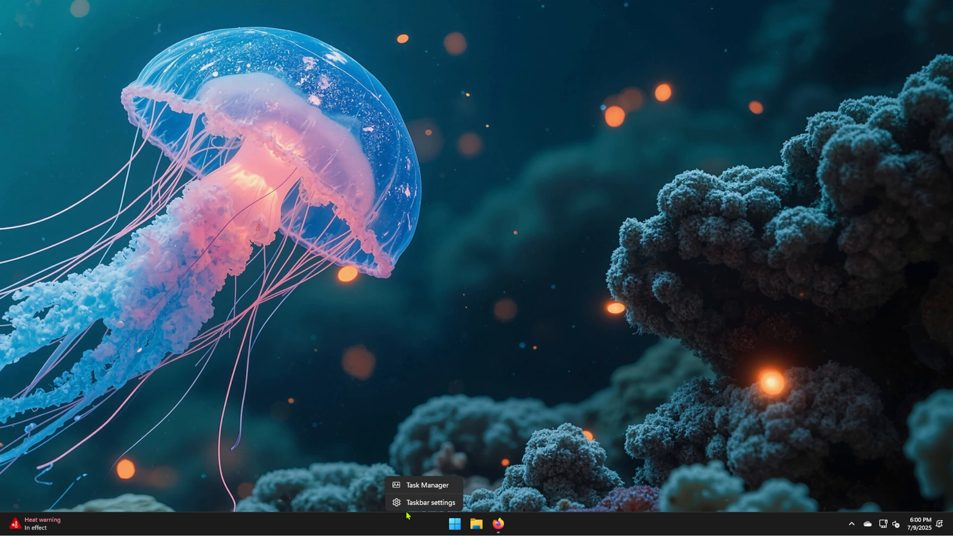
left_click(421, 485)
left_click_drag(311, 57, 397, 57)
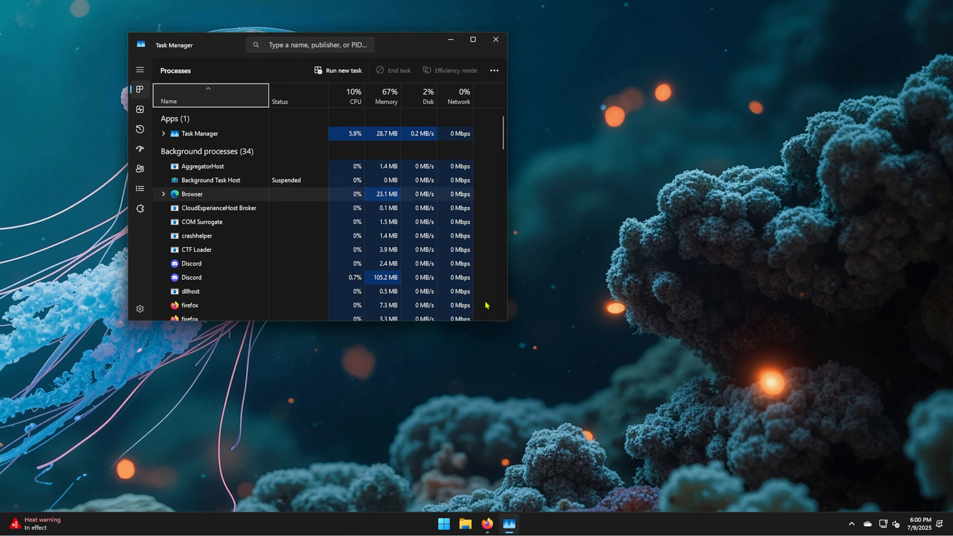
left_click_drag(506, 320, 681, 450)
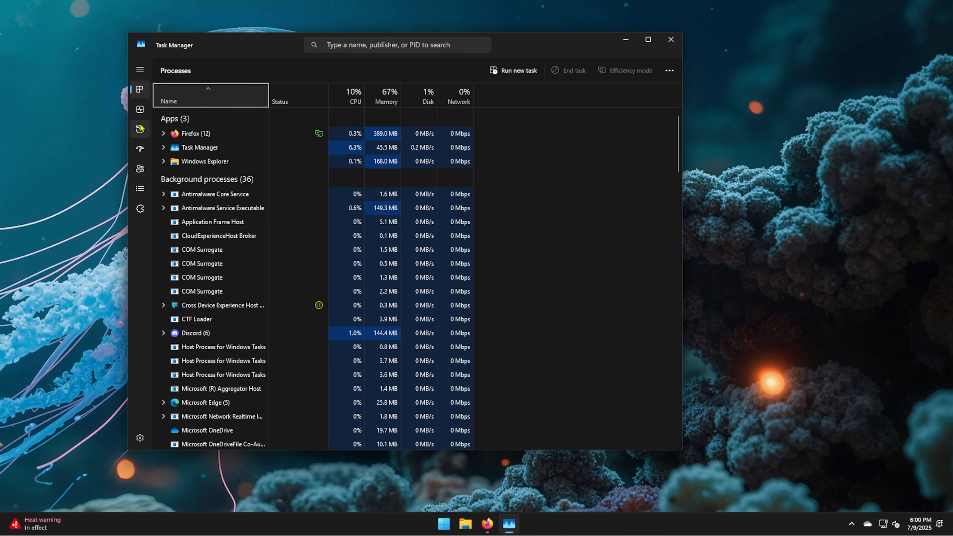
left_click(142, 149)
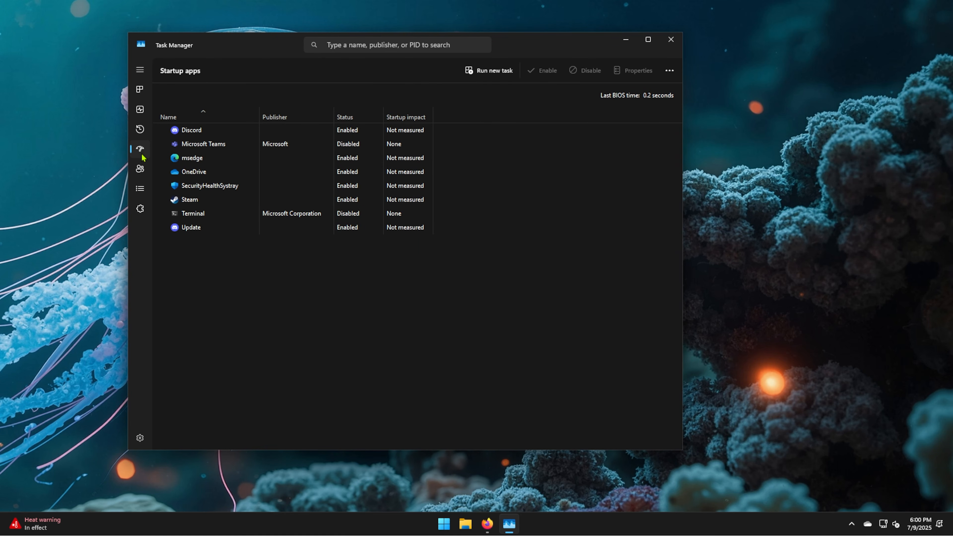
left_click(351, 117)
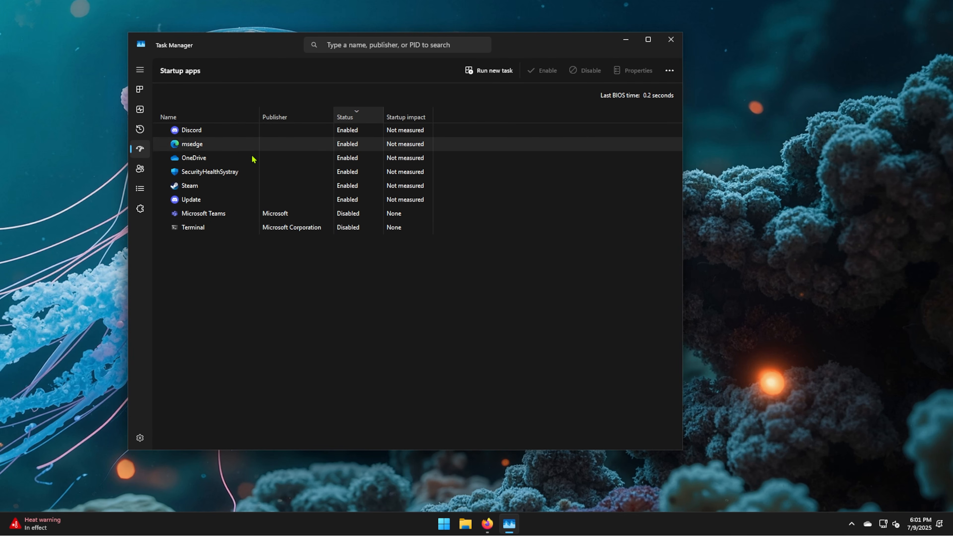
Step: Disable msedge and Steam at startup, then close Task Manager
right_click(195, 146)
left_click(224, 152)
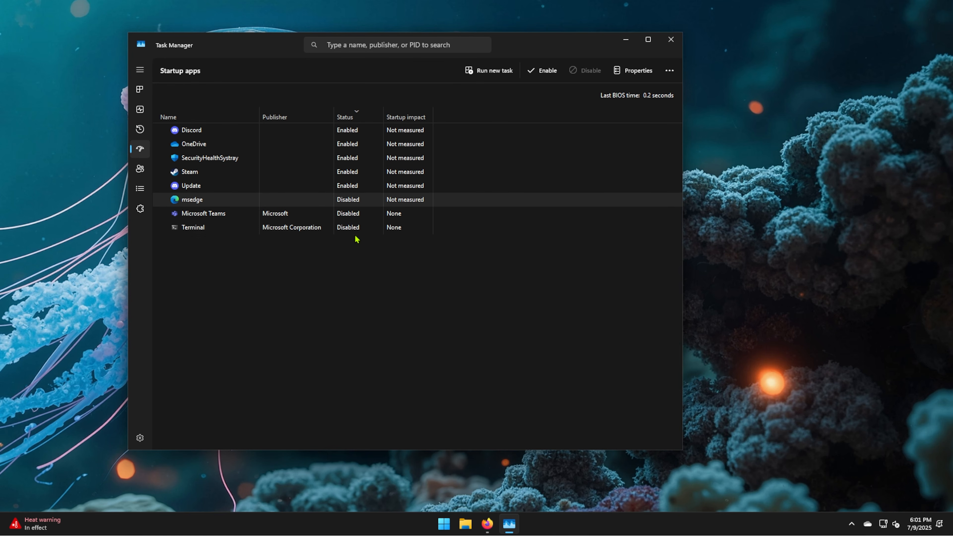
right_click(191, 174)
left_click(225, 181)
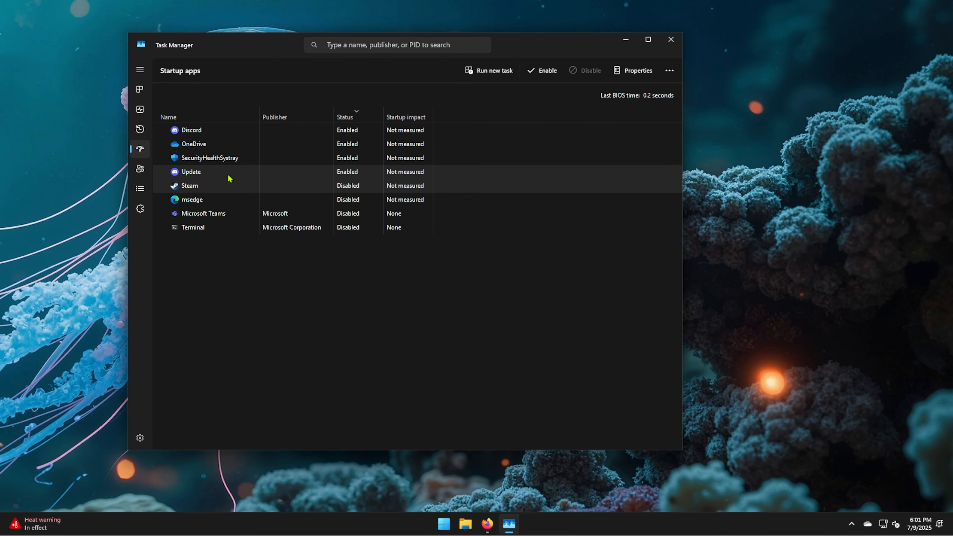
left_click(672, 44)
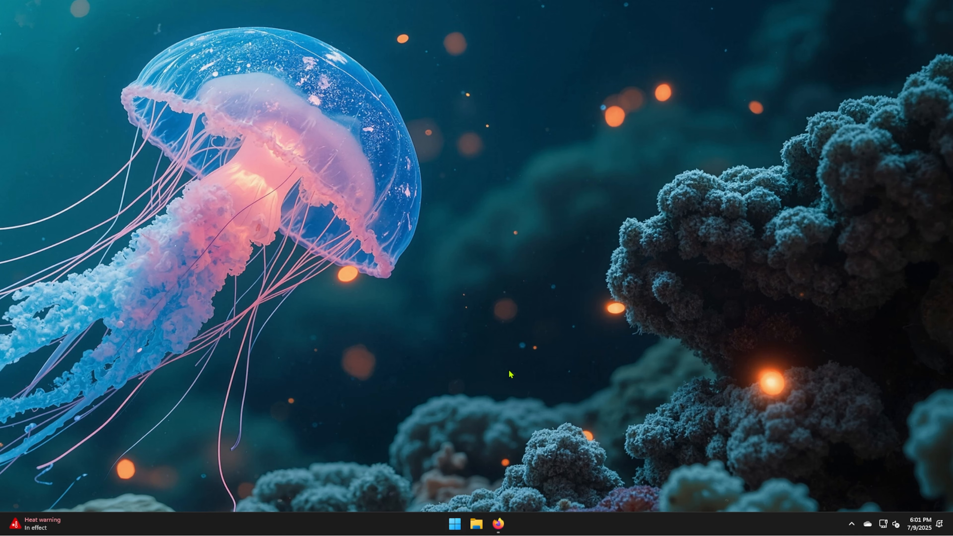
Step: Drag Discord and Spotify from Start's Pinned grid onto the taskbar
left_click(456, 533)
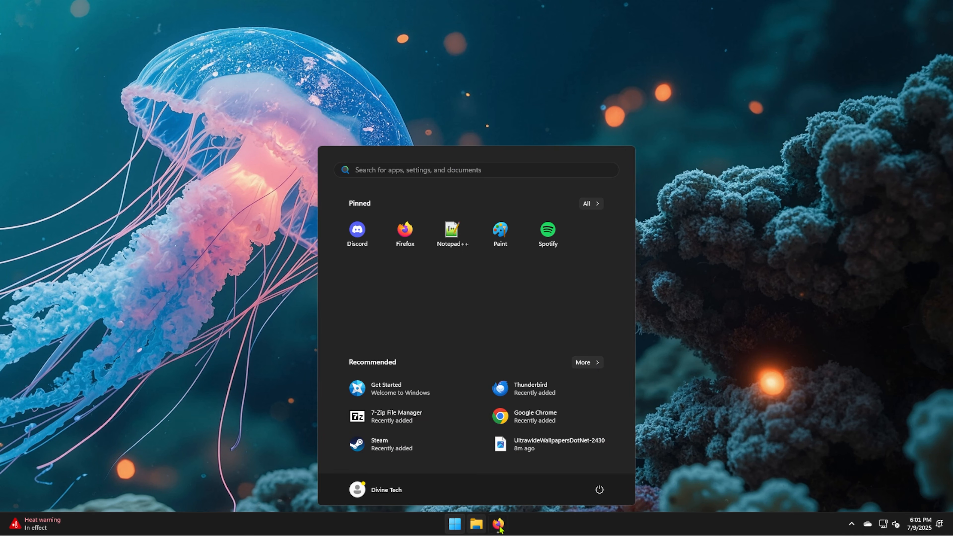
left_click_drag(362, 232, 491, 530)
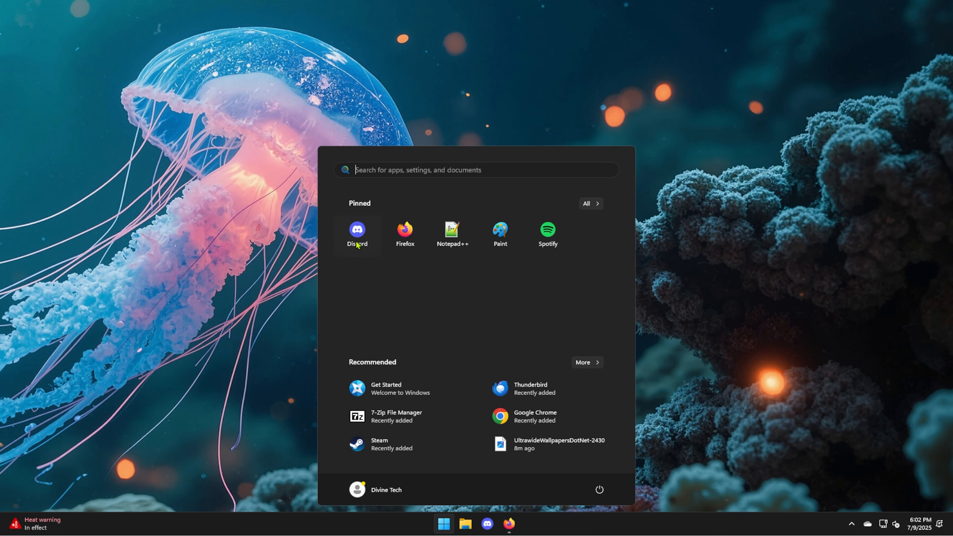
left_click_drag(553, 235, 499, 524)
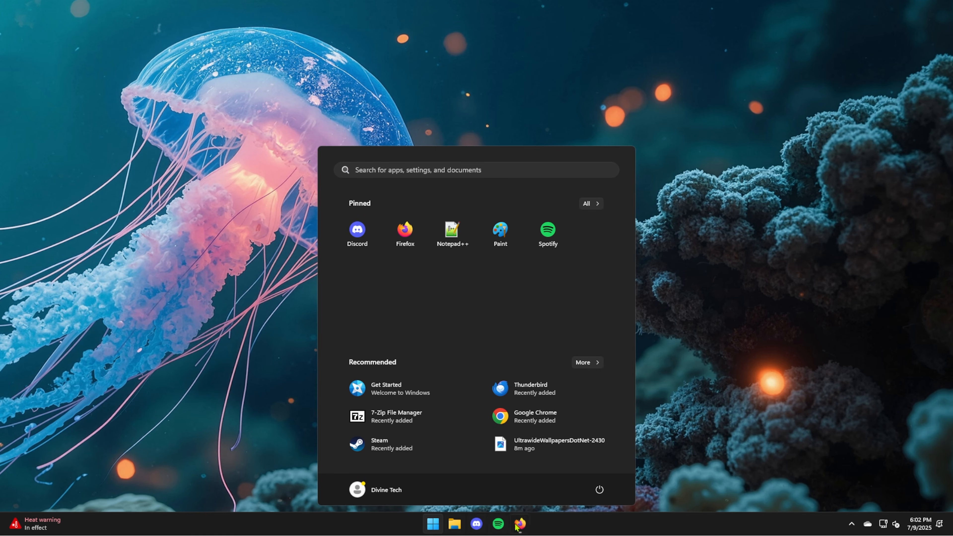
left_click(714, 375)
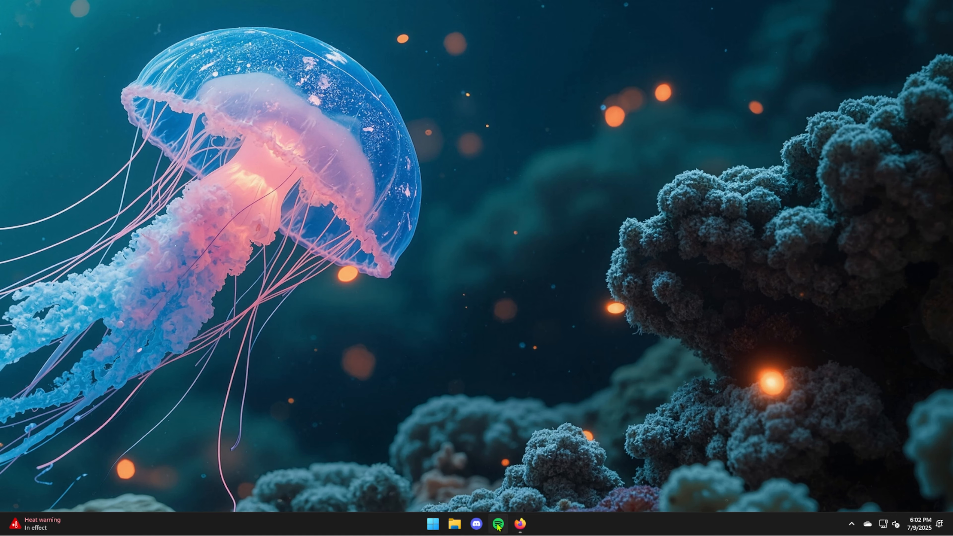
left_click(428, 526)
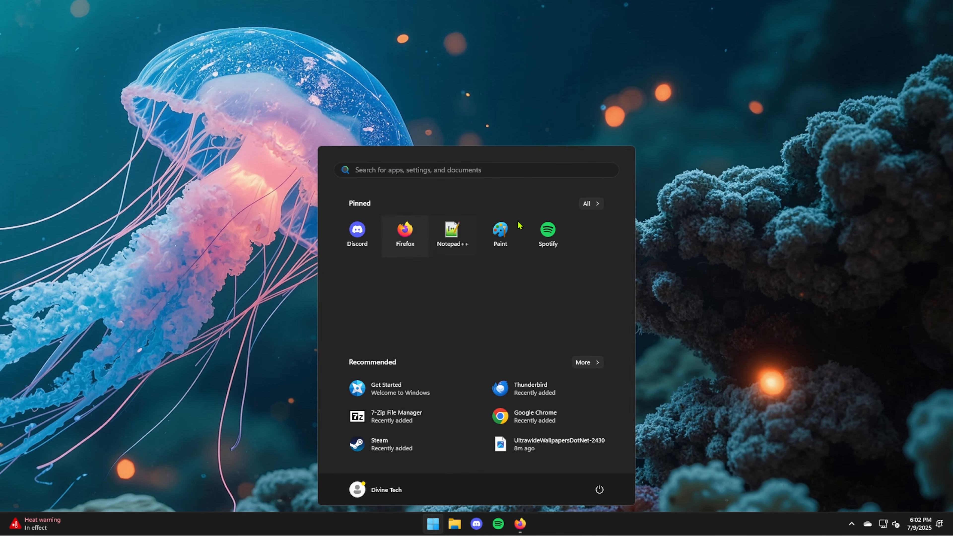
left_click(702, 366)
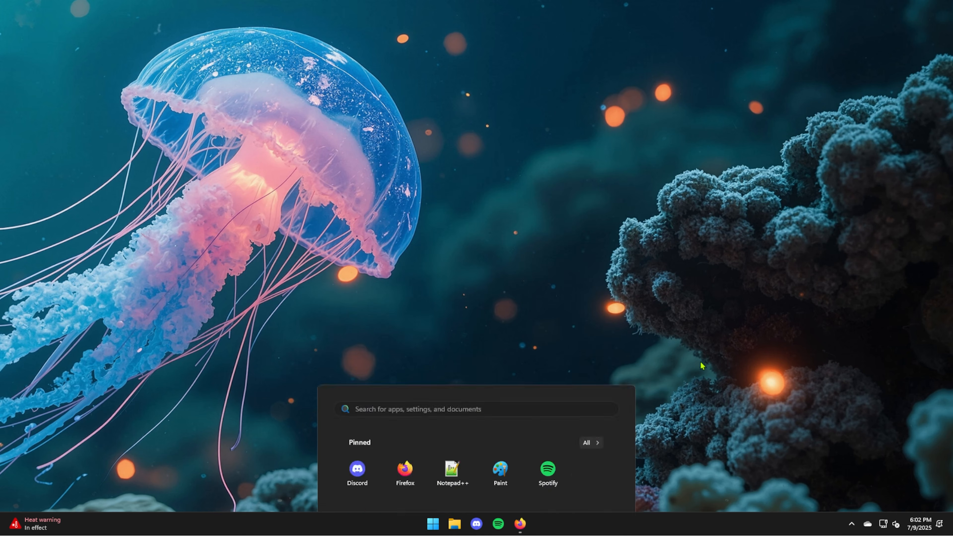
Step: Close Firefox from its taskbar icon, relaunch it from Start, then close the new window
right_click(522, 525)
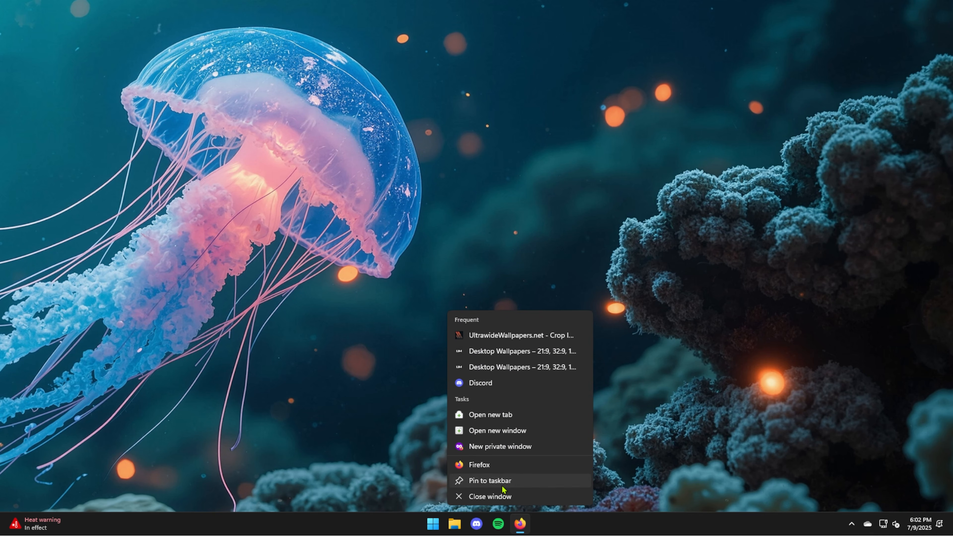
left_click(519, 522)
mouse_move(521, 530)
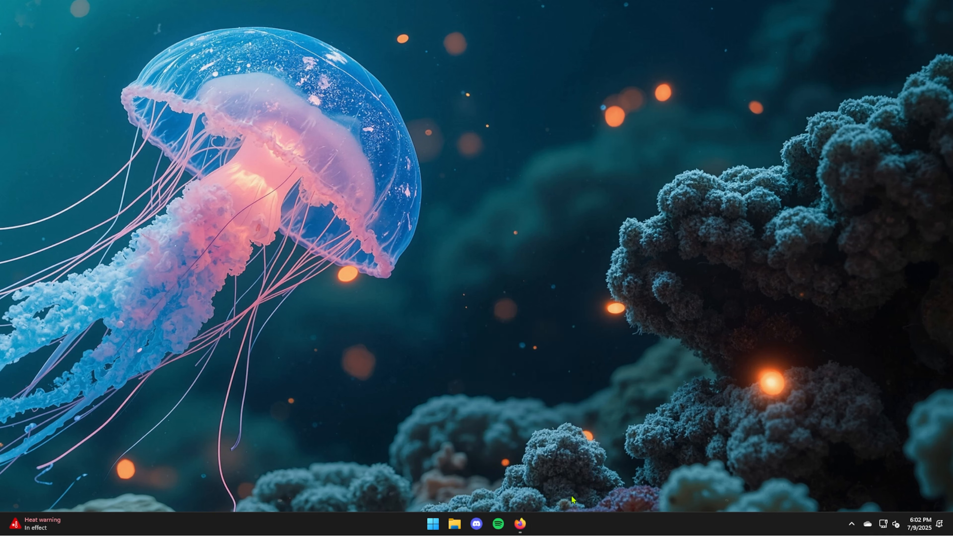
right_click(521, 525)
left_click(485, 504)
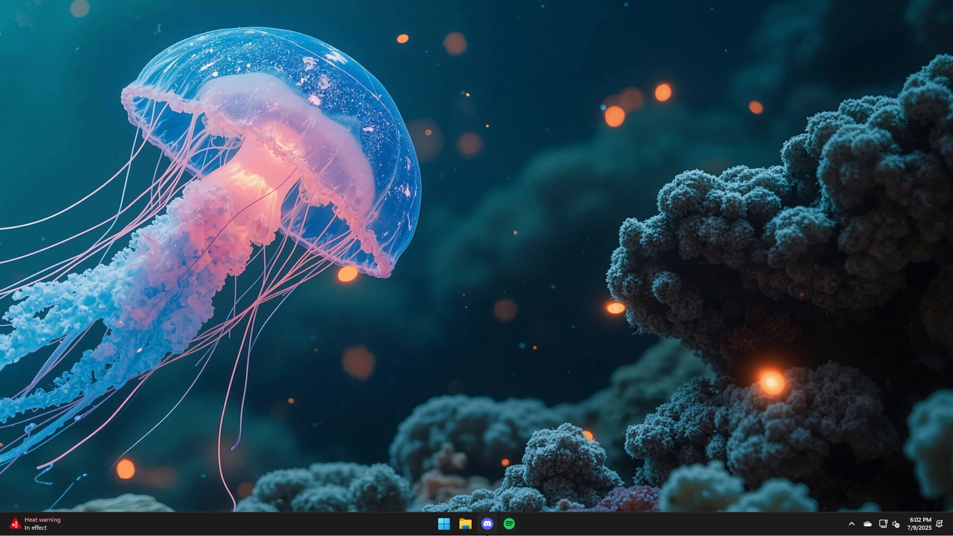
left_click(444, 524)
left_click(401, 255)
mouse_move(521, 530)
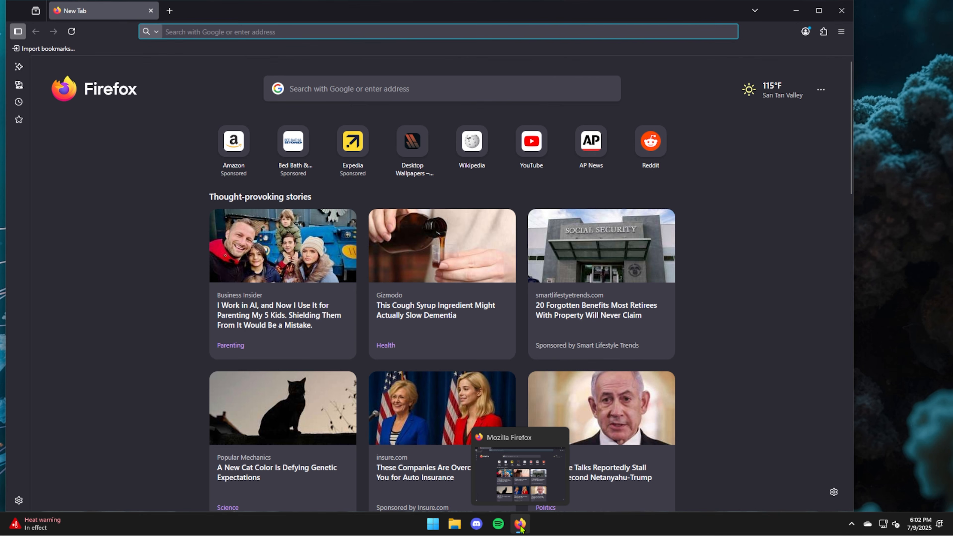
right_click(521, 527)
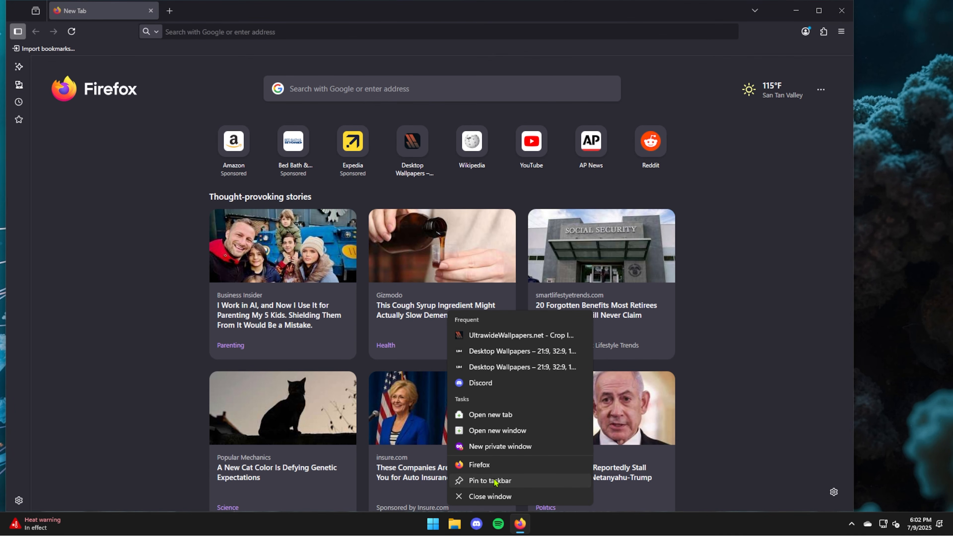
left_click(841, 10)
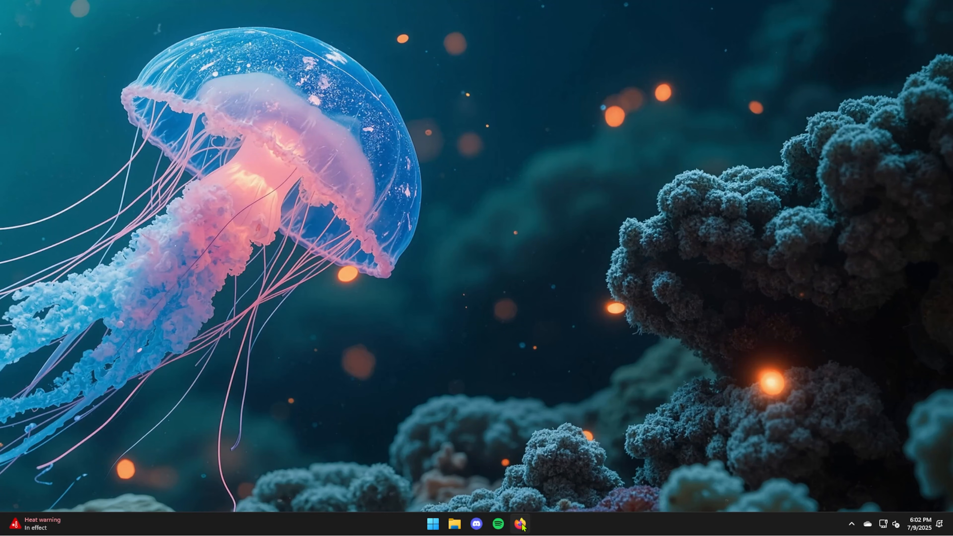
Step: Search Start for 'restore' and open protection settings for Local Disk (C:)
left_click(433, 524)
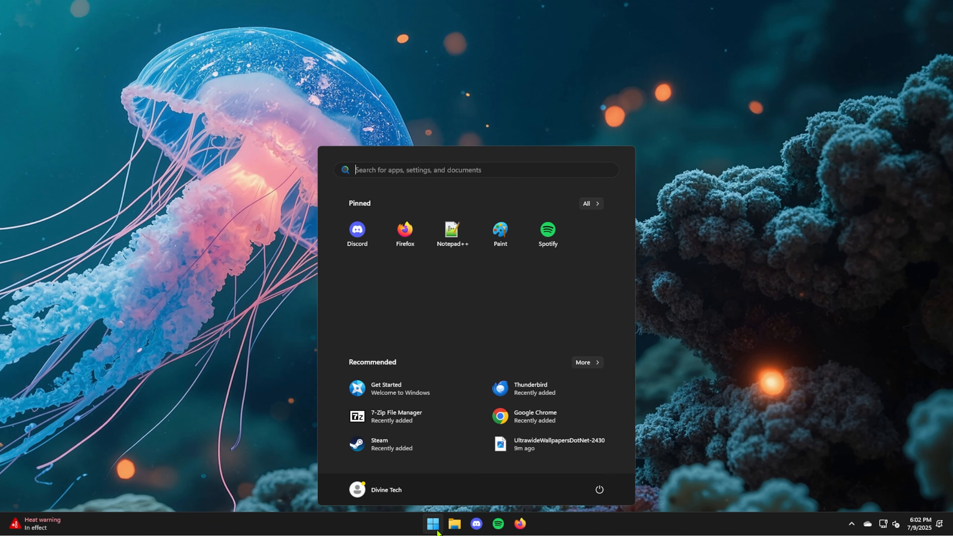
type("restore")
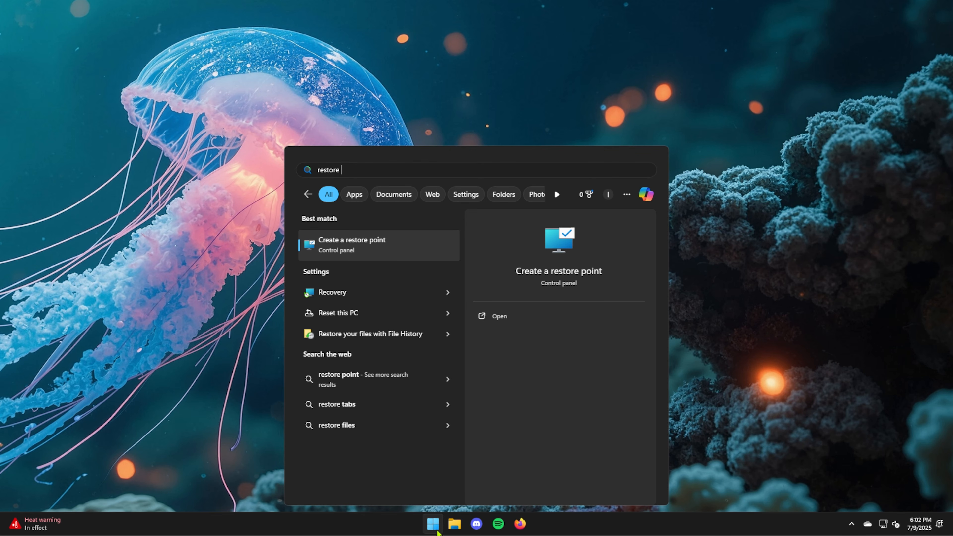
key("Return")
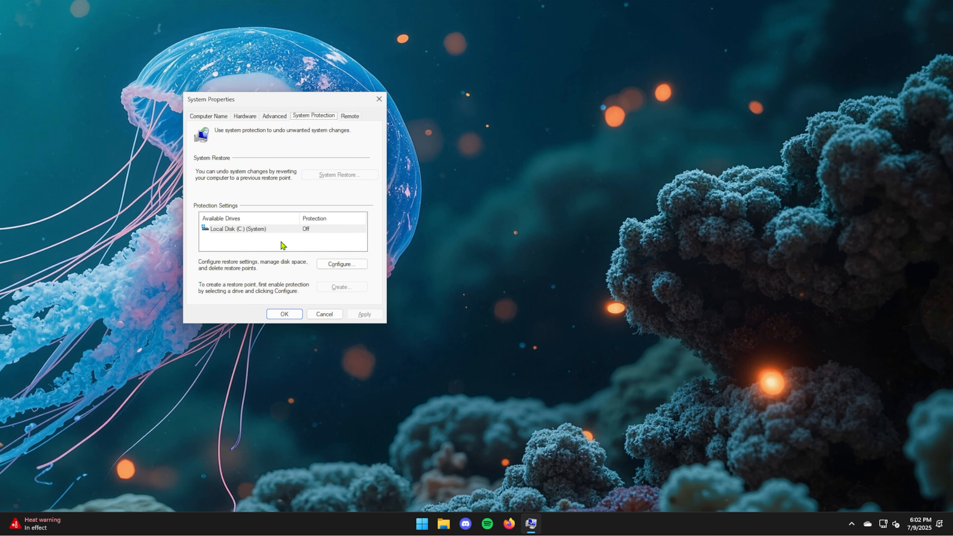
left_click(342, 265)
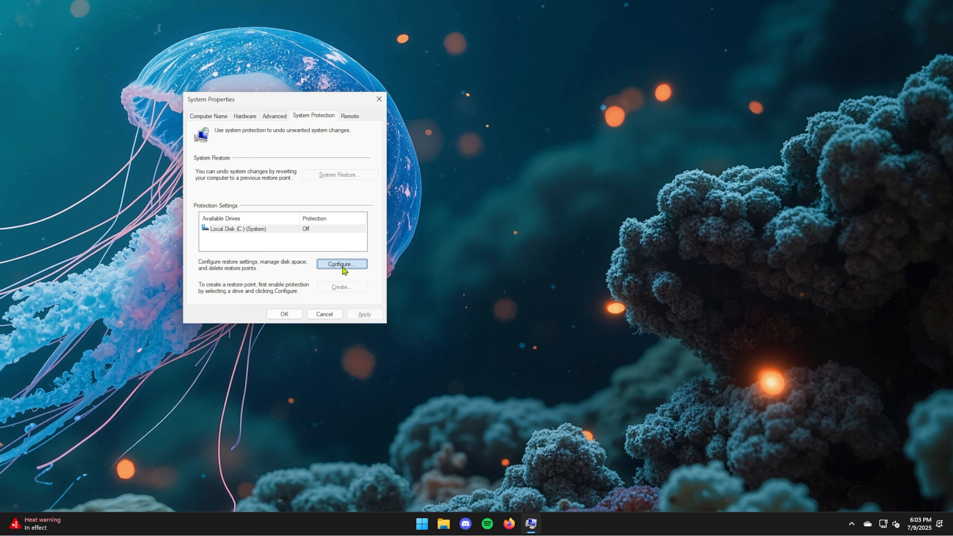
Step: Turn on system protection with Max Usage at 9% (5.33 GB), then apply and confirm
left_click(257, 172)
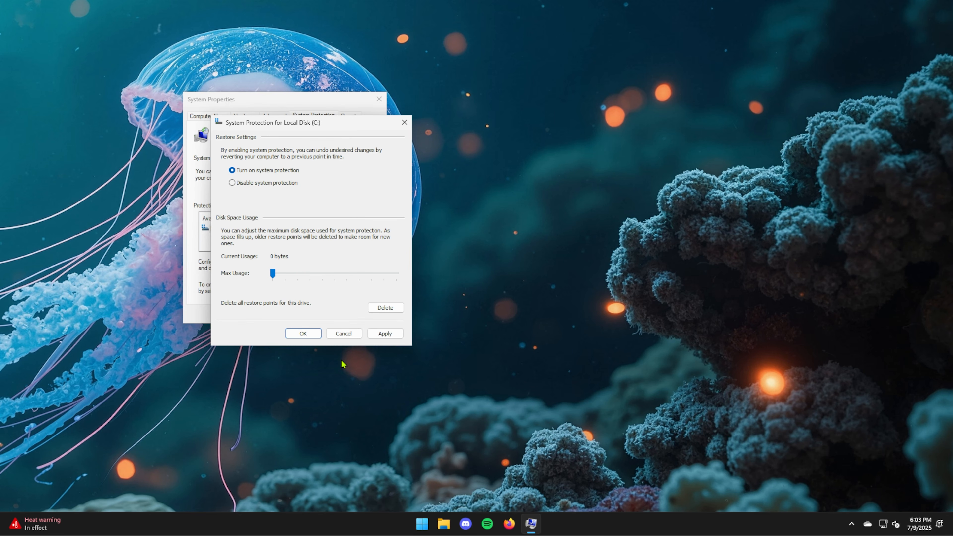
left_click_drag(272, 274, 285, 276)
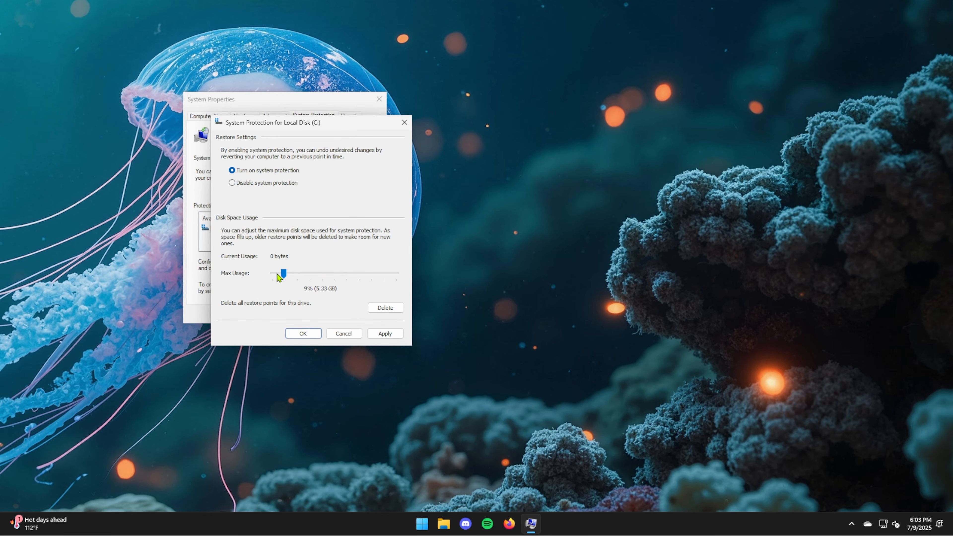
left_click_drag(284, 273, 285, 275)
left_click(384, 333)
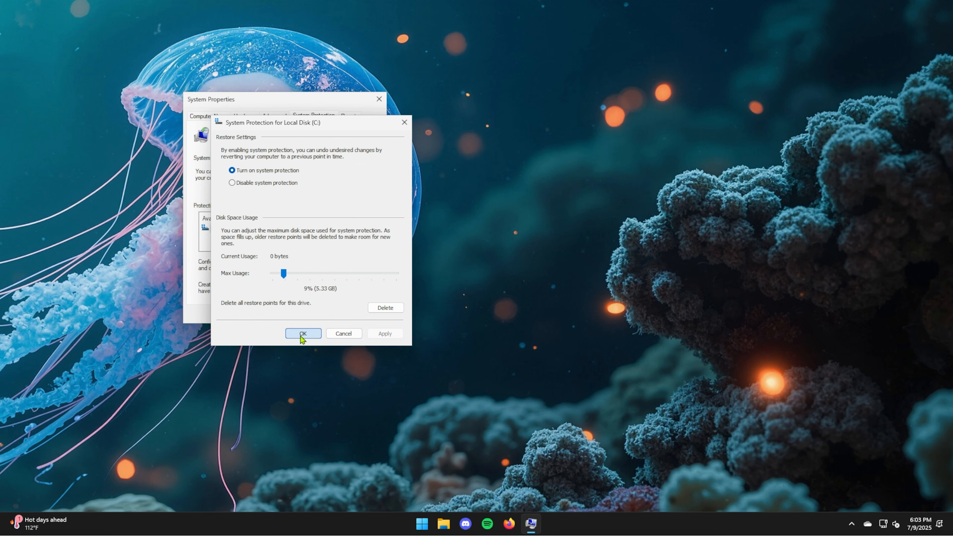
left_click(302, 334)
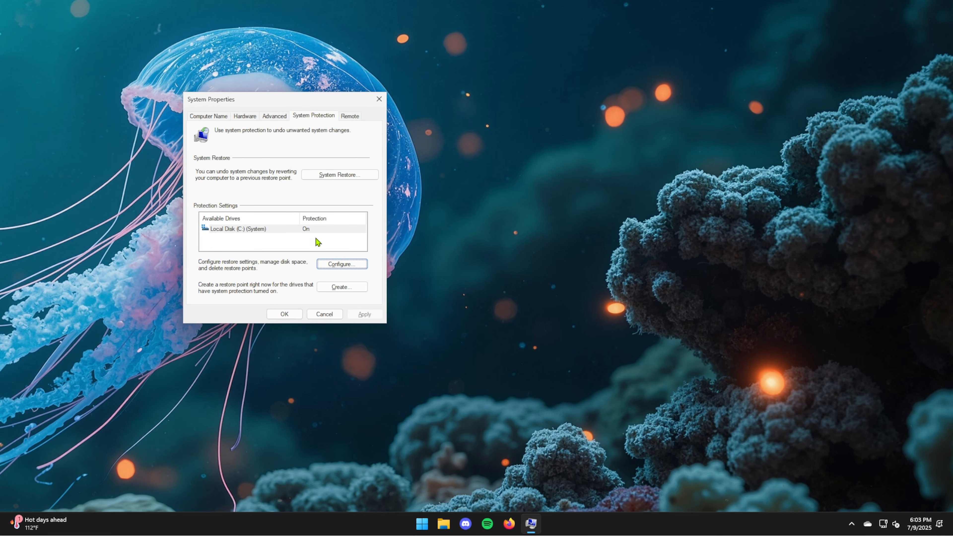
Step: Create a restore point described 'Post Windows 11 Install - Clean Image', dismiss the success message, and exit System Properties
left_click(343, 294)
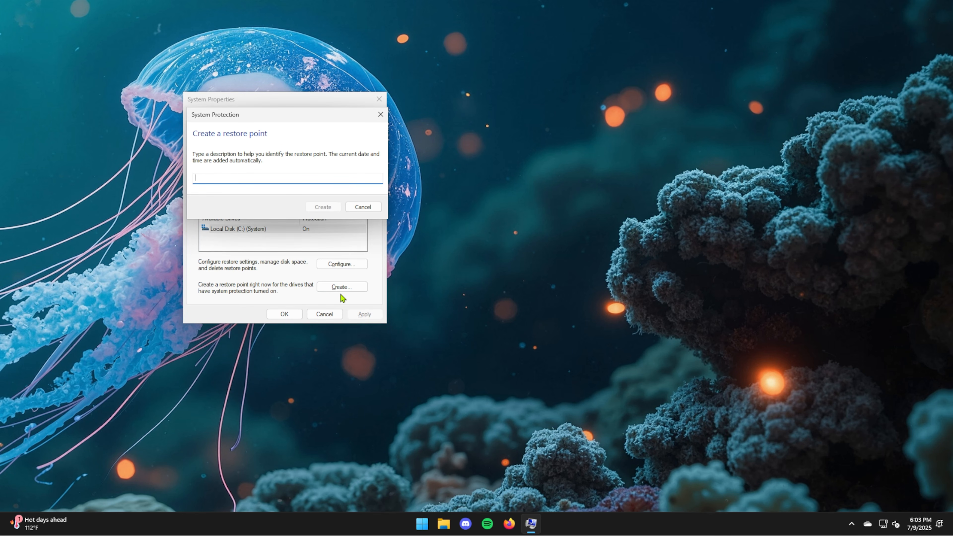
type("Post Windows 11 Install - Clean Image")
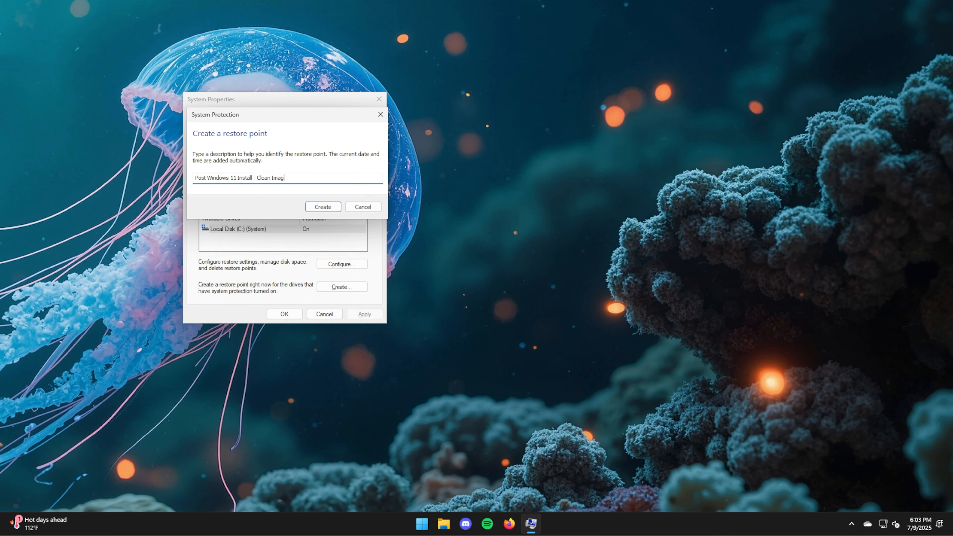
left_click(325, 208)
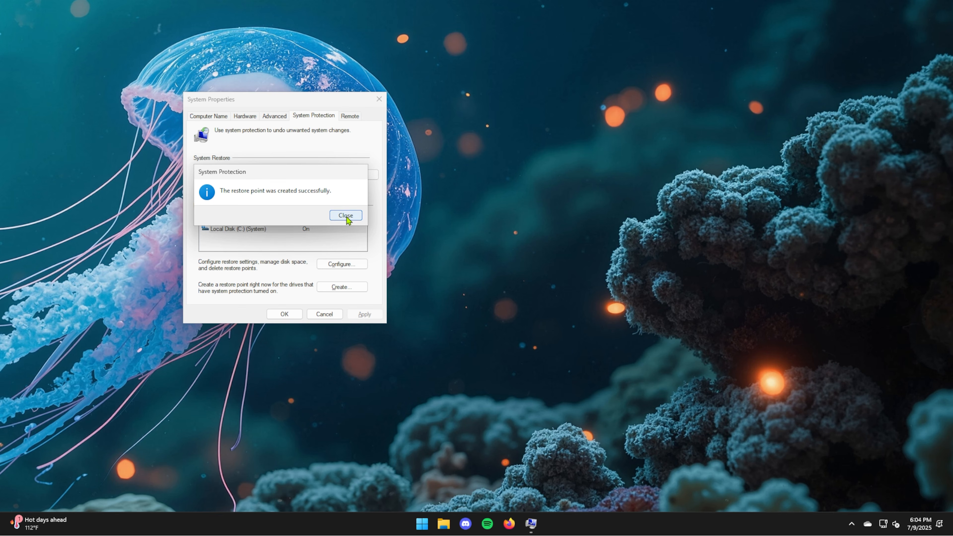
left_click(345, 215)
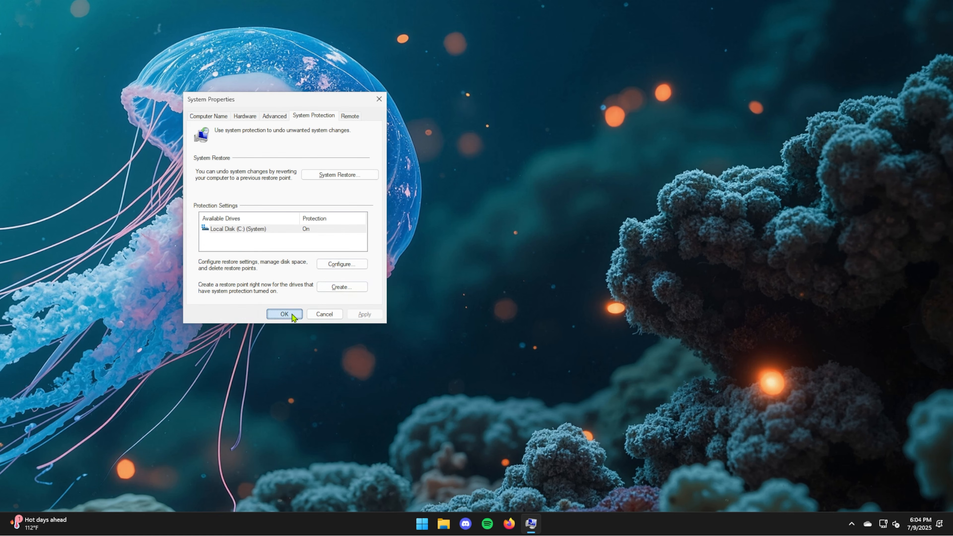
left_click(285, 314)
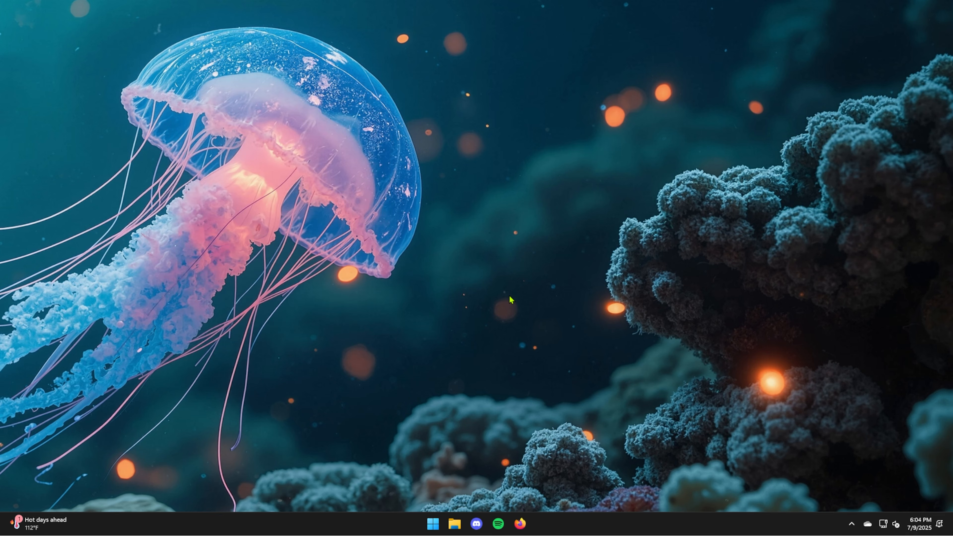